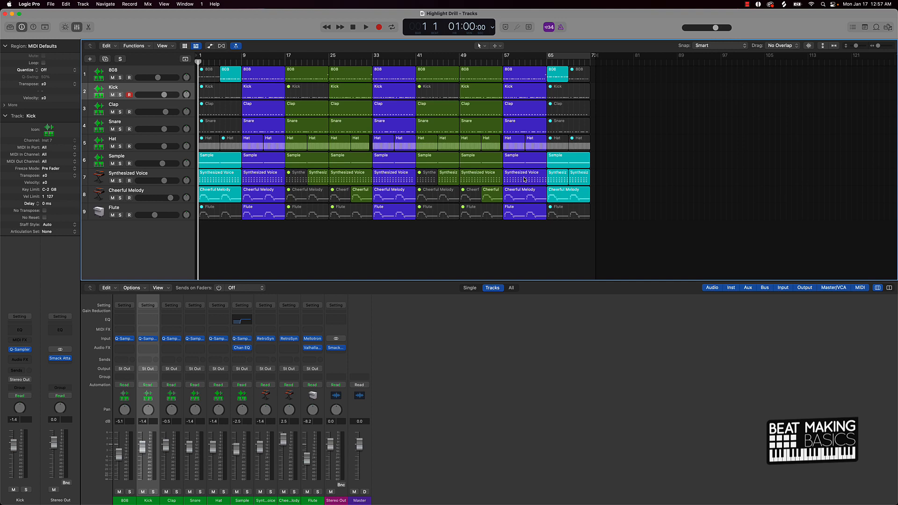
Step: Save a copy of the project under the name Highlight Drill 2
{"action": "left_click", "coordinate": [129, 95]}
{"action": "key", "text": "super+shift+s"}
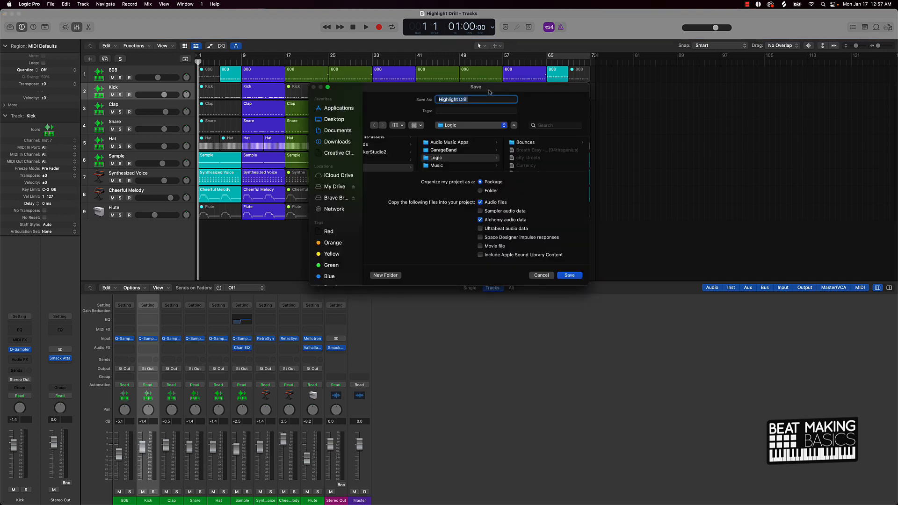
{"action": "left_click", "coordinate": [477, 100]}
{"action": "type", "text": "2"}
{"action": "left_click", "coordinate": [566, 275]}
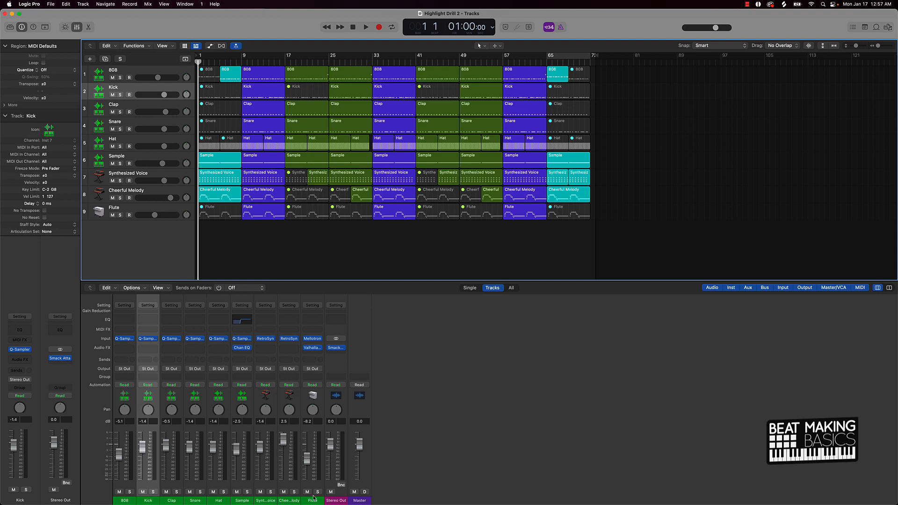
Step: Select all mixer channels and reset their volume faders to 0.0 dB
{"action": "left_click_drag", "start_coordinate": [322, 499], "coordinate": [190, 492]}
{"action": "key", "text": "super+a"}
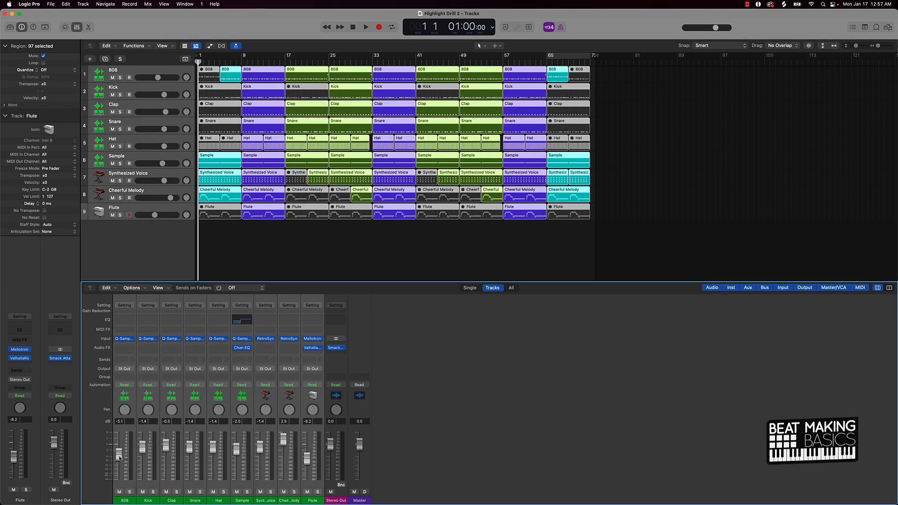
{"action": "left_click", "coordinate": [119, 457], "text": "alt"}
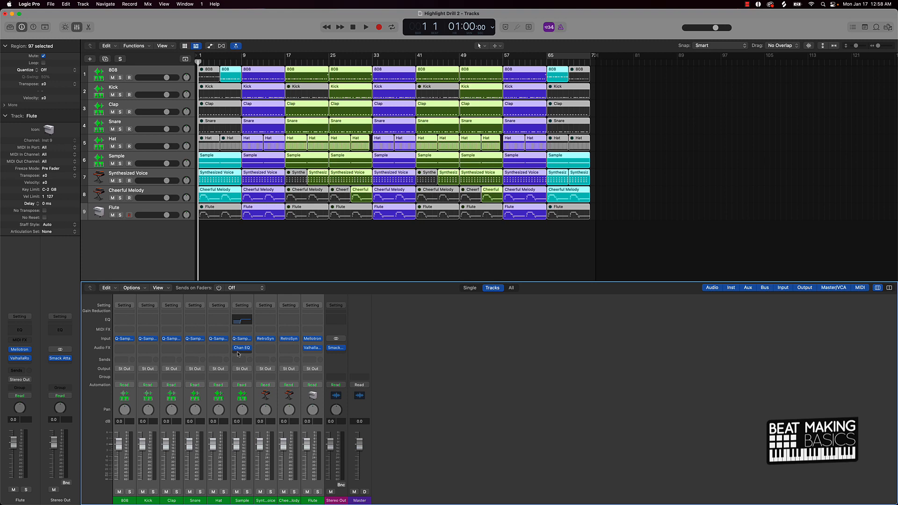
Step: Select all regions and open Export All Tracks as Audio Files, keeping 24 Bit depth and setting Normalize to Off
{"action": "left_click", "coordinate": [303, 256]}
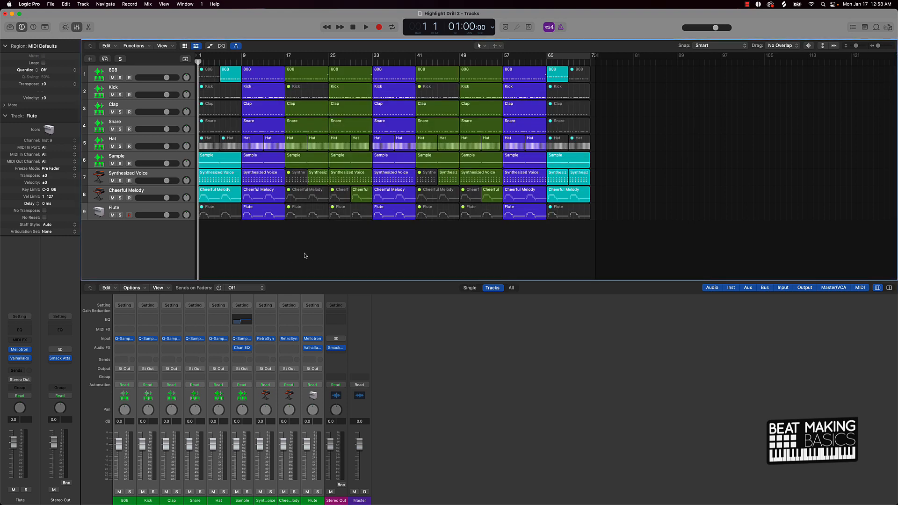
{"action": "key", "text": "super+a"}
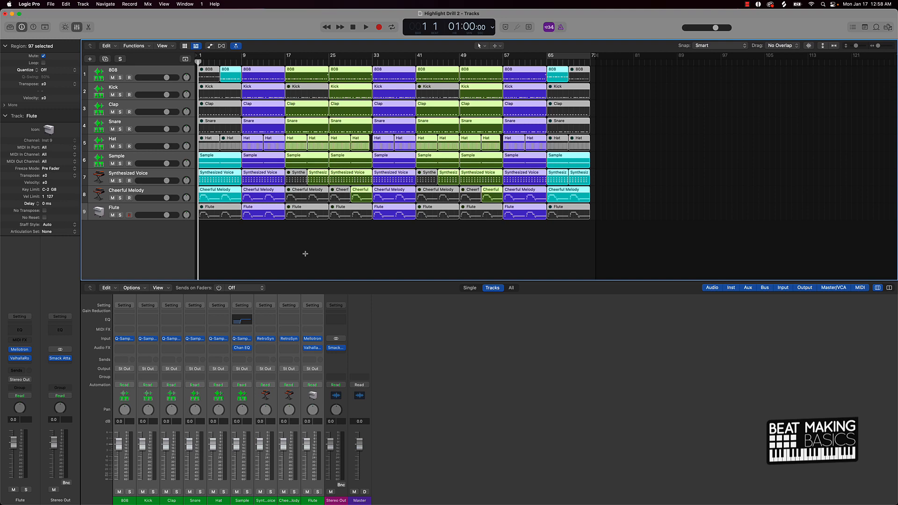
{"action": "key", "text": "super+shift+e"}
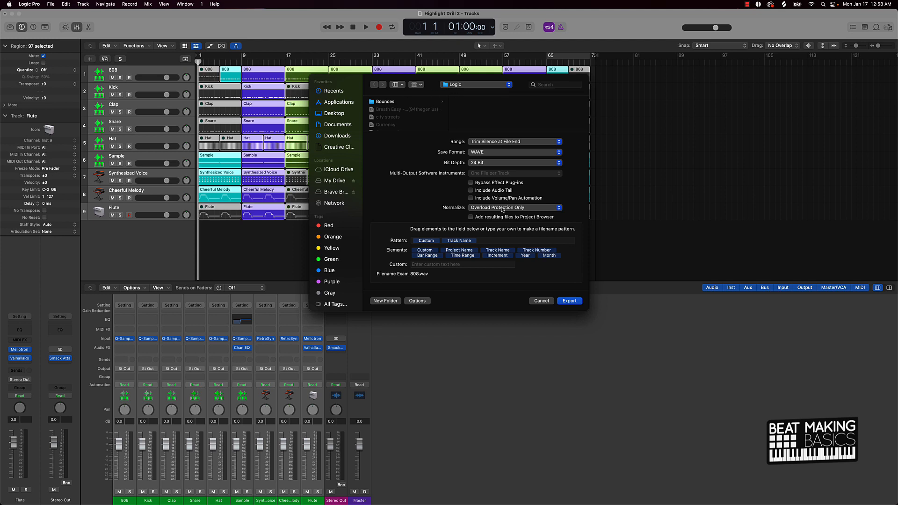
{"action": "left_click", "coordinate": [478, 163]}
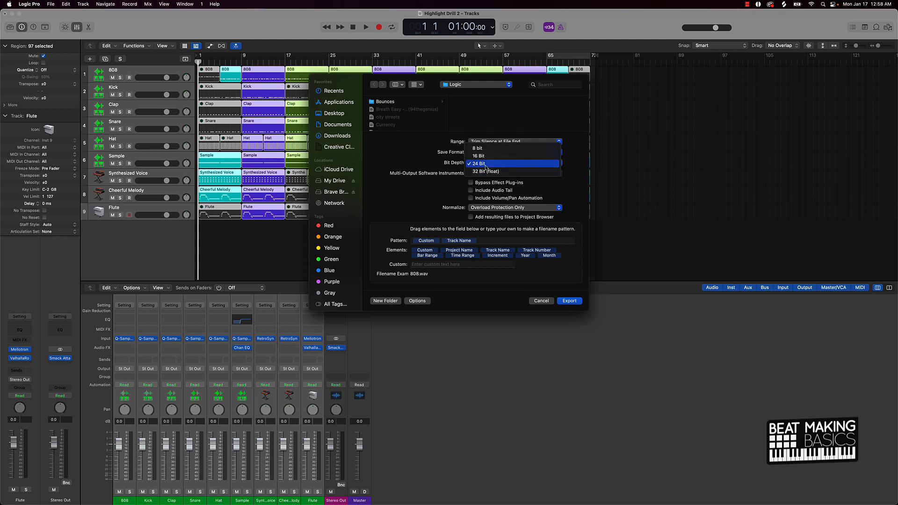
{"action": "left_click", "coordinate": [485, 164]}
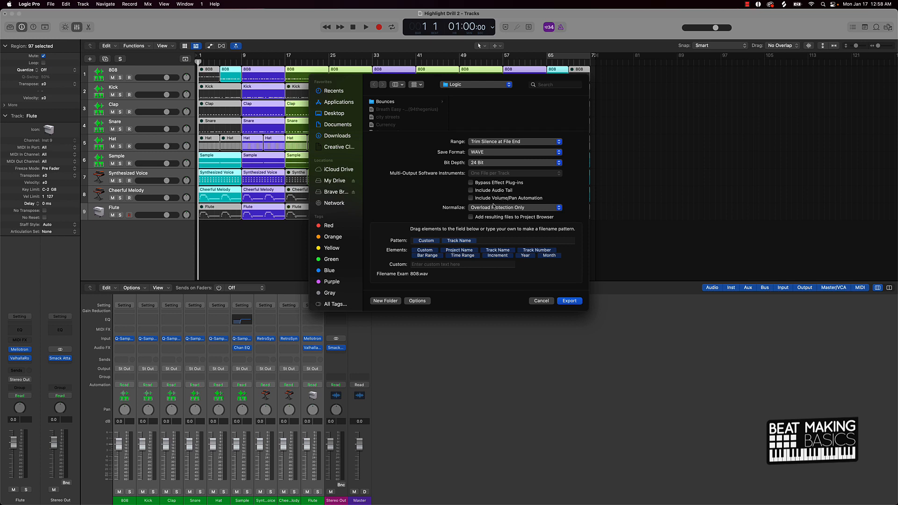
{"action": "left_click", "coordinate": [477, 209]}
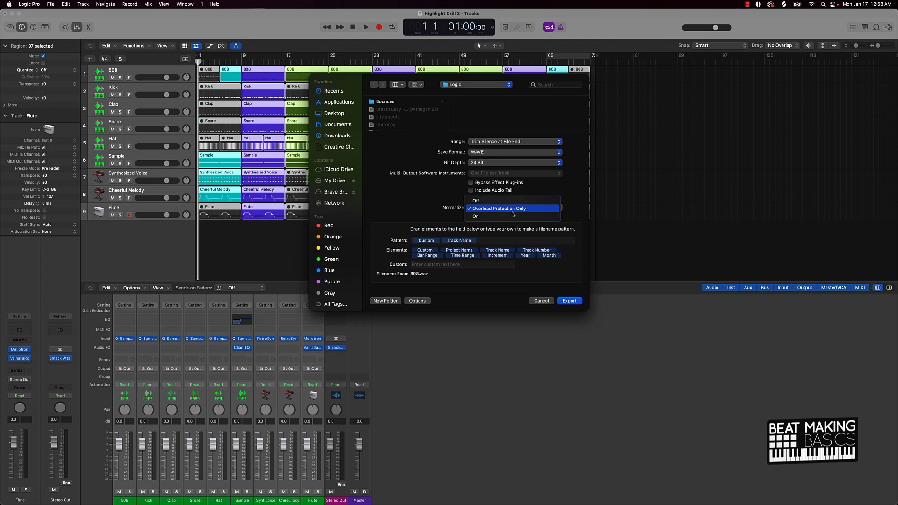
{"action": "left_click", "coordinate": [491, 201]}
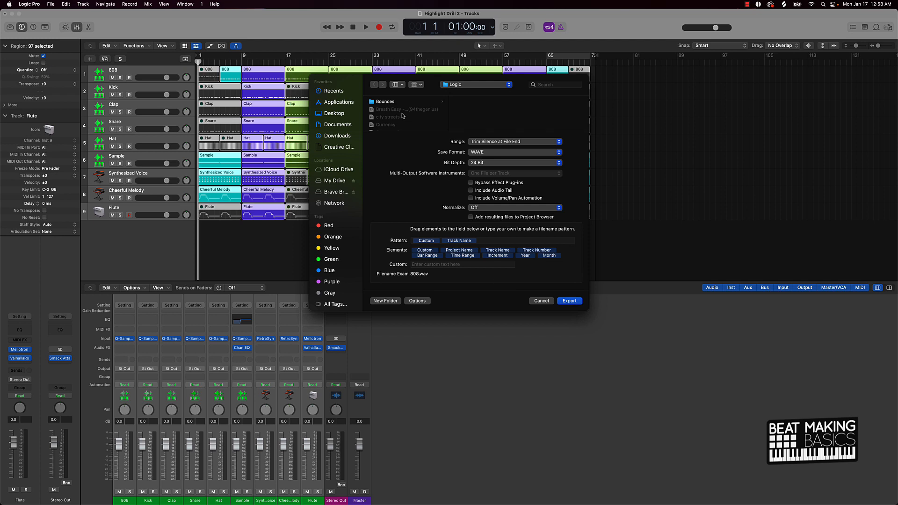
Step: Create a new folder named Highlight drill stems inside the Logic folder as the export destination
{"action": "scroll", "coordinate": [403, 117], "scroll_direction": "down", "scroll_amount": 10}
{"action": "scroll", "coordinate": [402, 116], "scroll_direction": "down", "scroll_amount": 10}
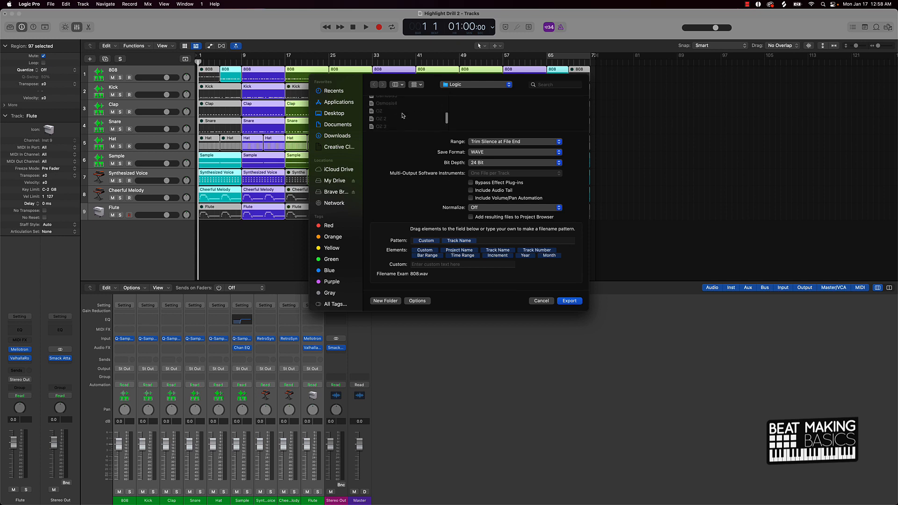
{"action": "scroll", "coordinate": [402, 115], "scroll_direction": "up", "scroll_amount": 5}
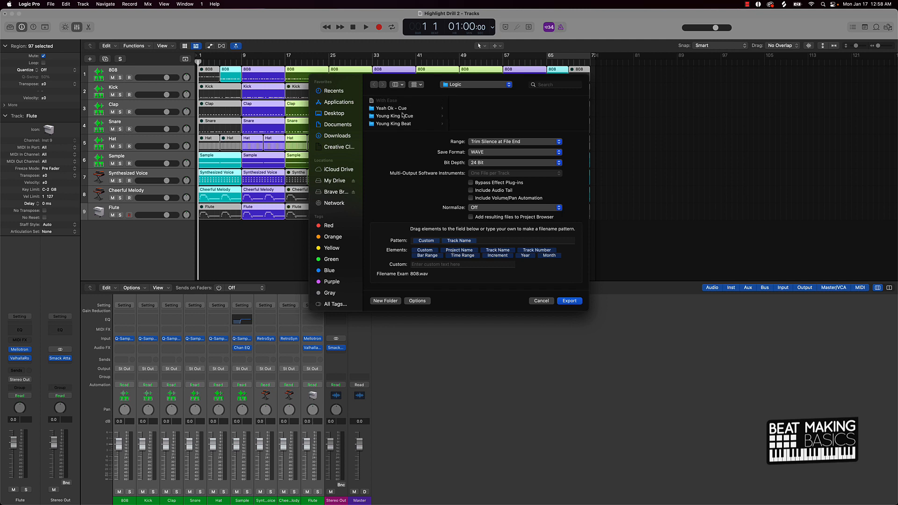
{"action": "scroll", "coordinate": [403, 115], "scroll_direction": "up", "scroll_amount": 1}
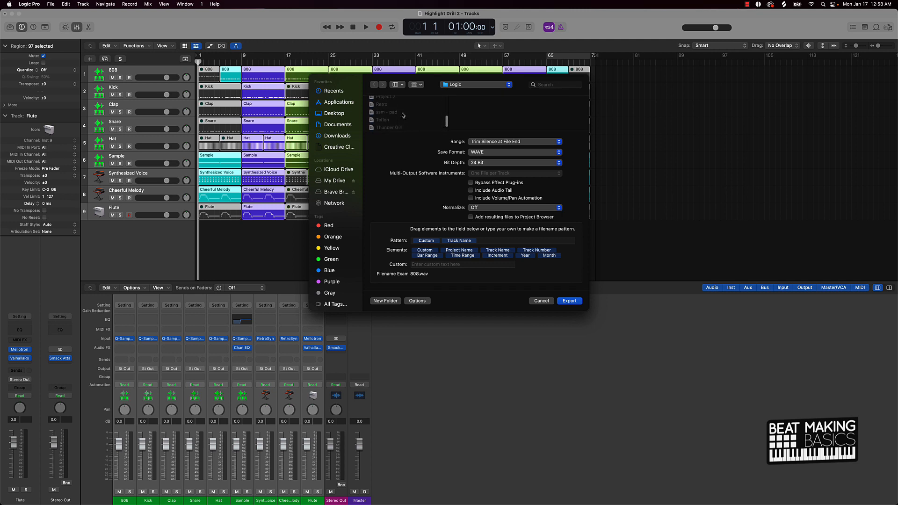
{"action": "scroll", "coordinate": [402, 115], "scroll_direction": "up", "scroll_amount": 4}
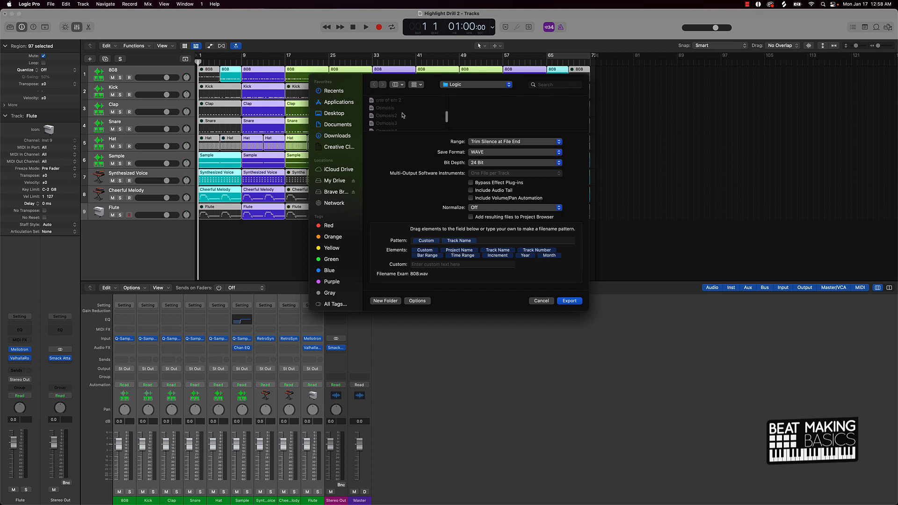
{"action": "scroll", "coordinate": [403, 115], "scroll_direction": "up", "scroll_amount": 5}
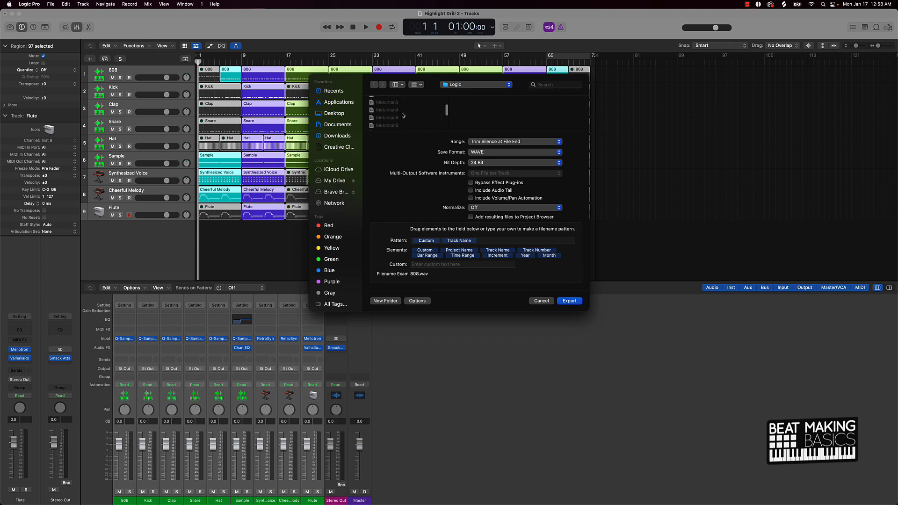
{"action": "left_click", "coordinate": [386, 300]}
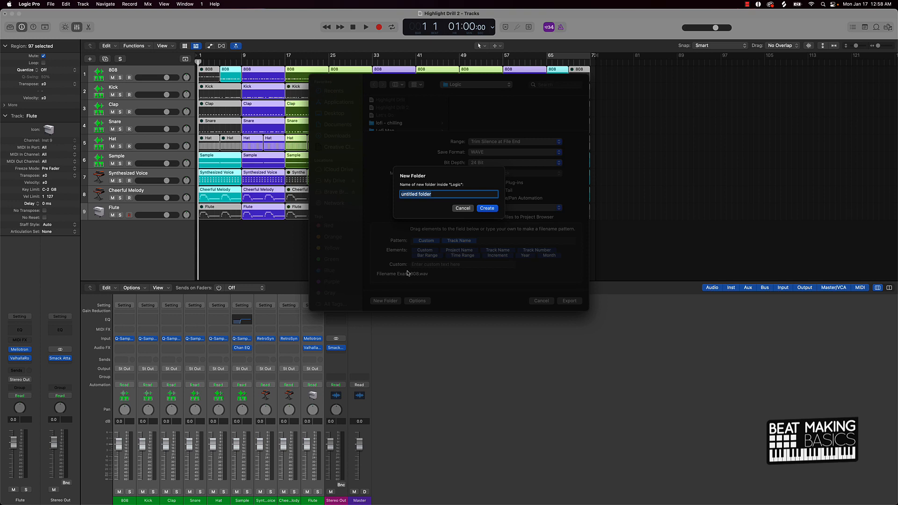
{"action": "type", "text": "Highlight drill stems"}
{"action": "key", "text": "Return"}
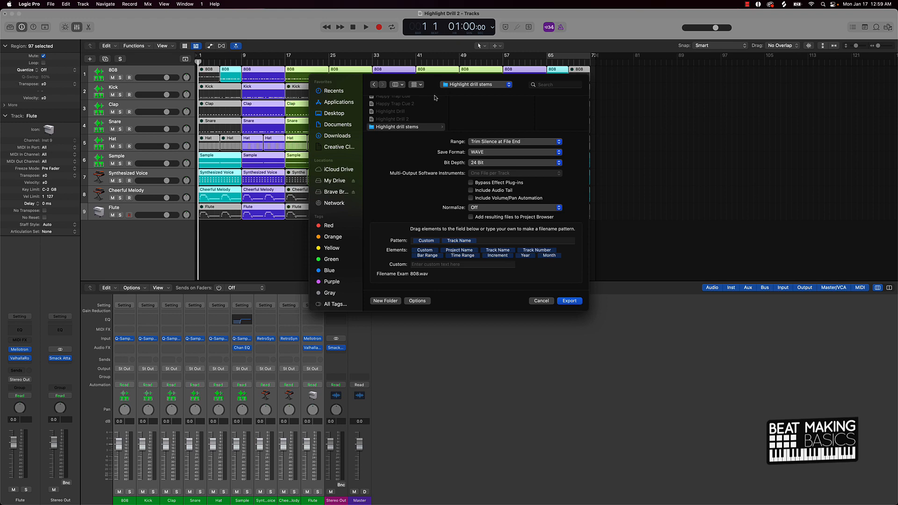
Step: Export all tracks as audio stems into the new folder
{"action": "left_click", "coordinate": [569, 301]}
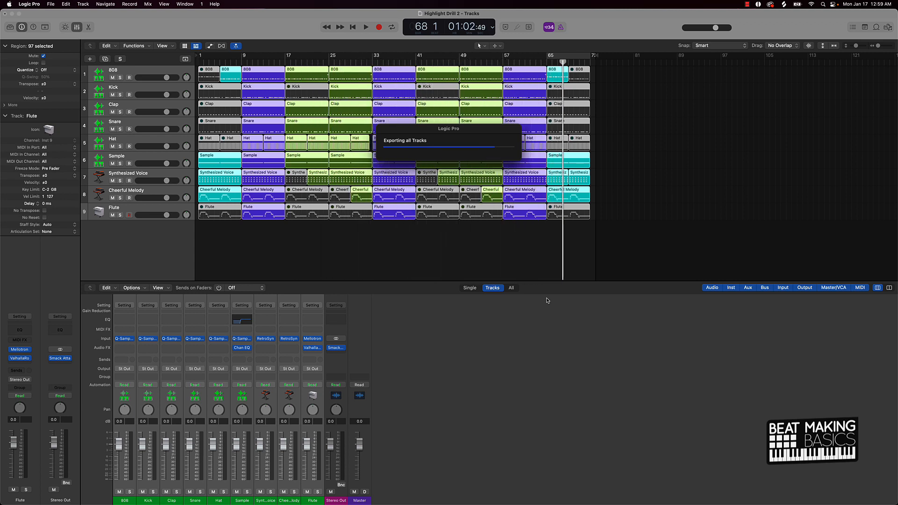
{"action": "left_click", "coordinate": [452, 261]}
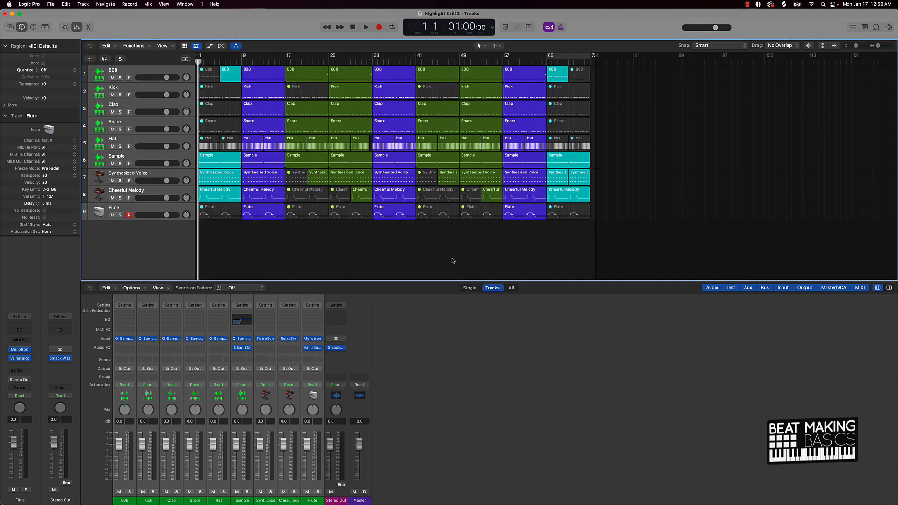
Step: Save the project as Highlight Drill 3
{"action": "key", "text": "super+shift+s"}
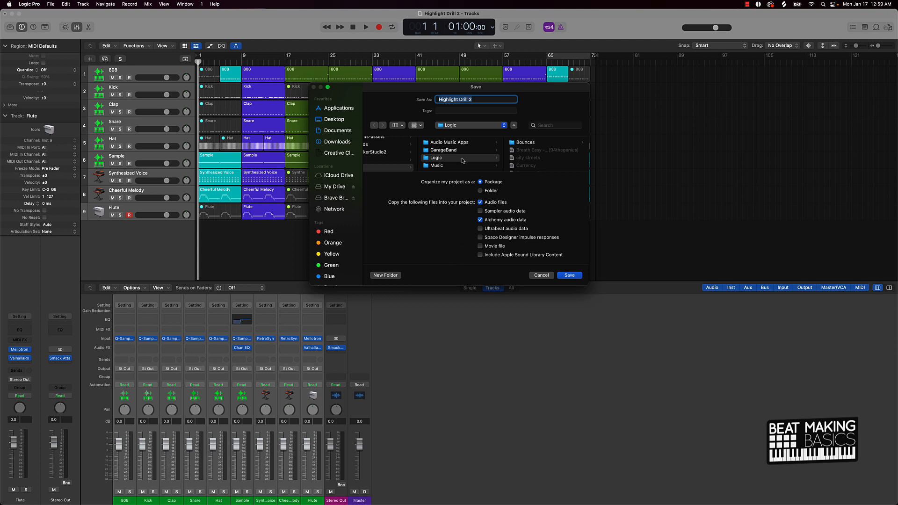
{"action": "left_click", "coordinate": [477, 101]}
{"action": "key", "text": "Return"}
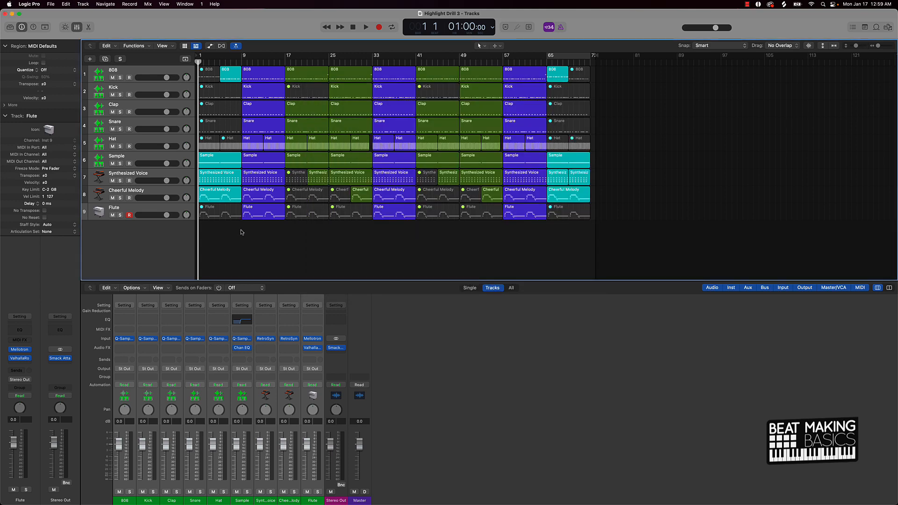
Step: Delete all regions and then all tracks from the project
{"action": "key", "text": "super+a"}
{"action": "key", "text": "Delete"}
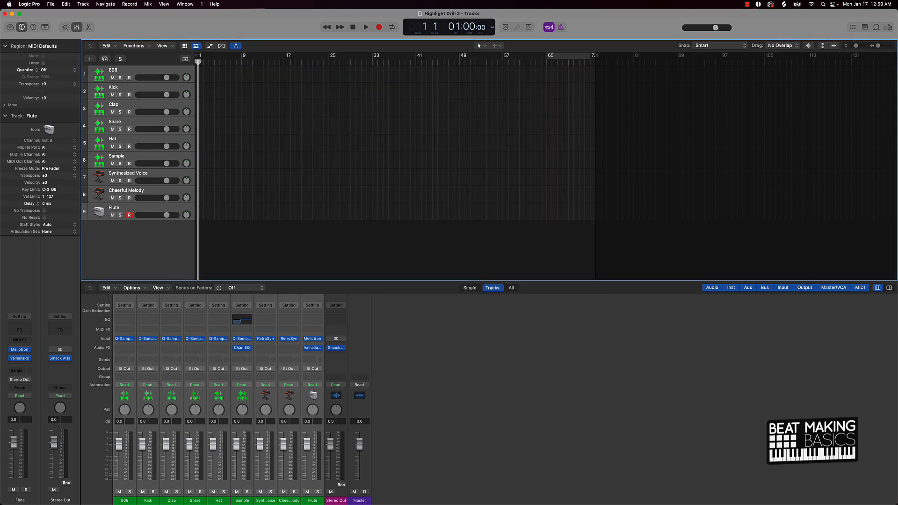
{"action": "left_click", "coordinate": [144, 208]}
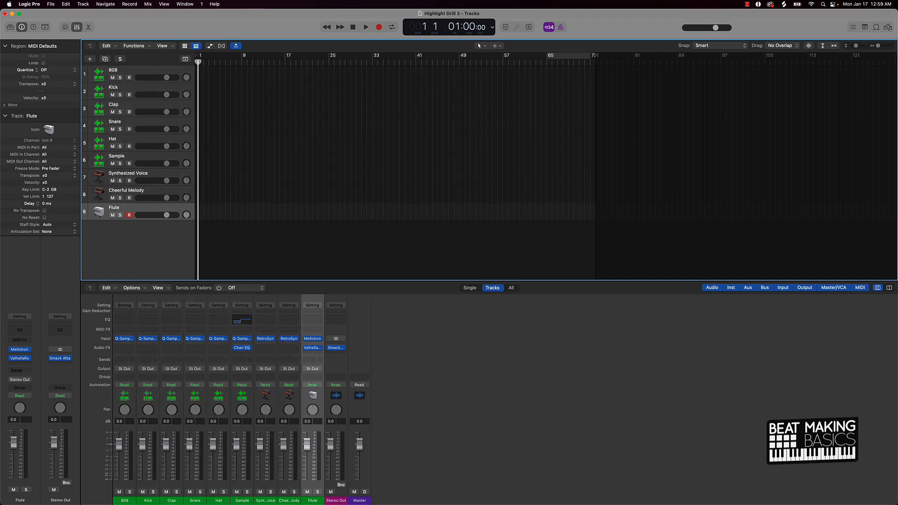
{"action": "left_click", "coordinate": [146, 70], "text": "shift"}
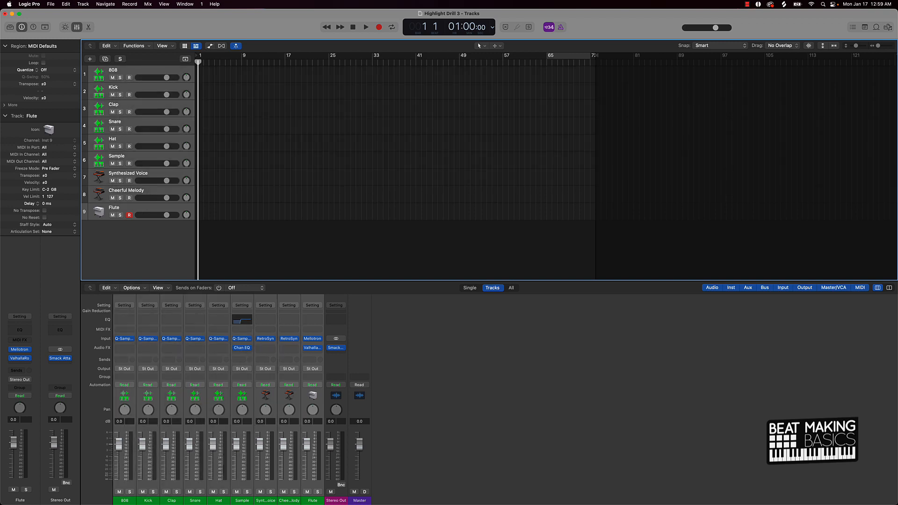
{"action": "key", "text": "super+BackSpace"}
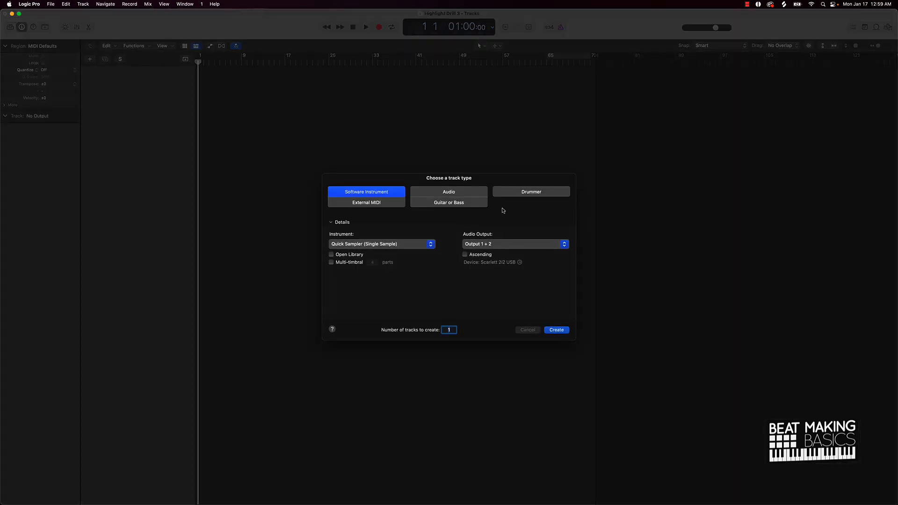
Step: Create one new Audio track
{"action": "left_click", "coordinate": [449, 192]}
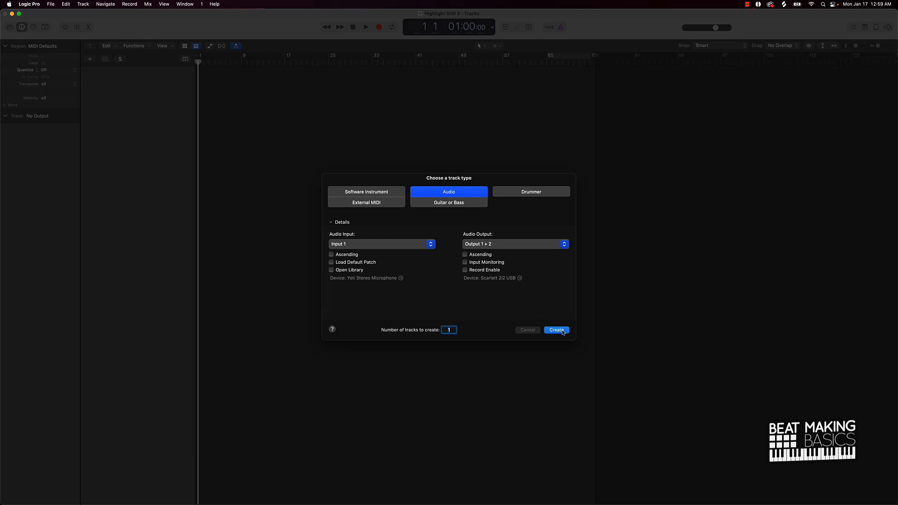
{"action": "left_click", "coordinate": [557, 330]}
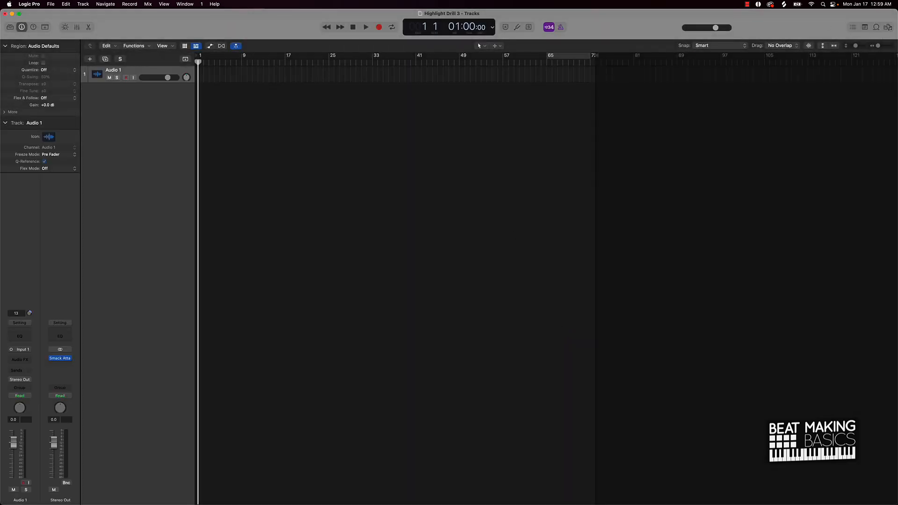
Step: Open the Browser's All Files view and search for hightlight drill stems
{"action": "left_click", "coordinate": [887, 27]}
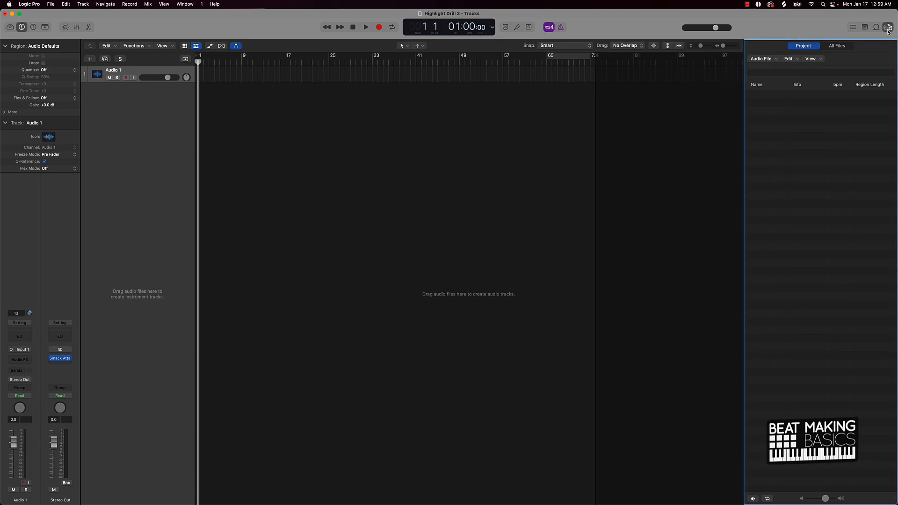
{"action": "left_click", "coordinate": [837, 47]}
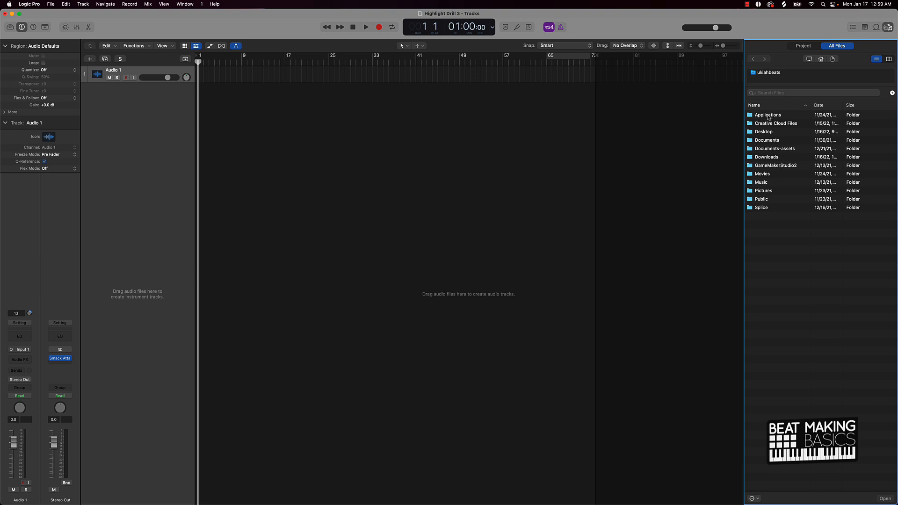
{"action": "left_click", "coordinate": [770, 74]}
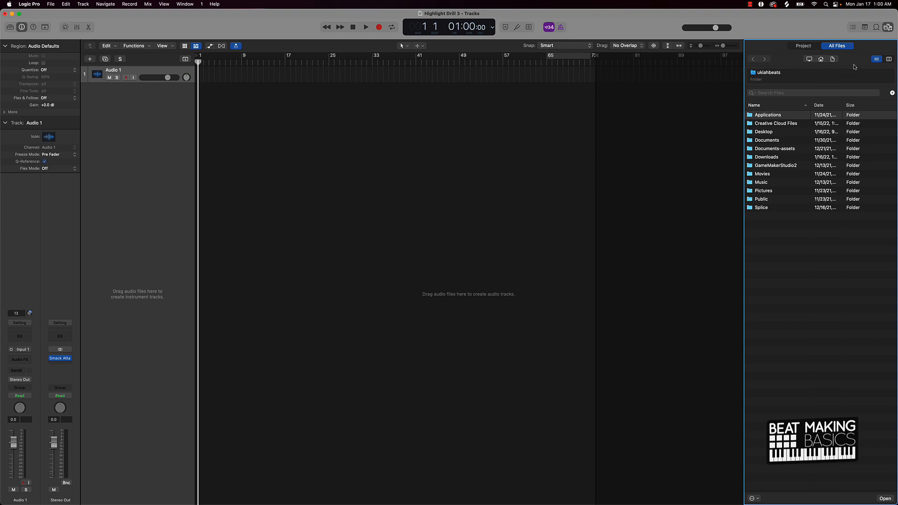
{"action": "left_click", "coordinate": [801, 93]}
{"action": "type", "text": "hightl"}
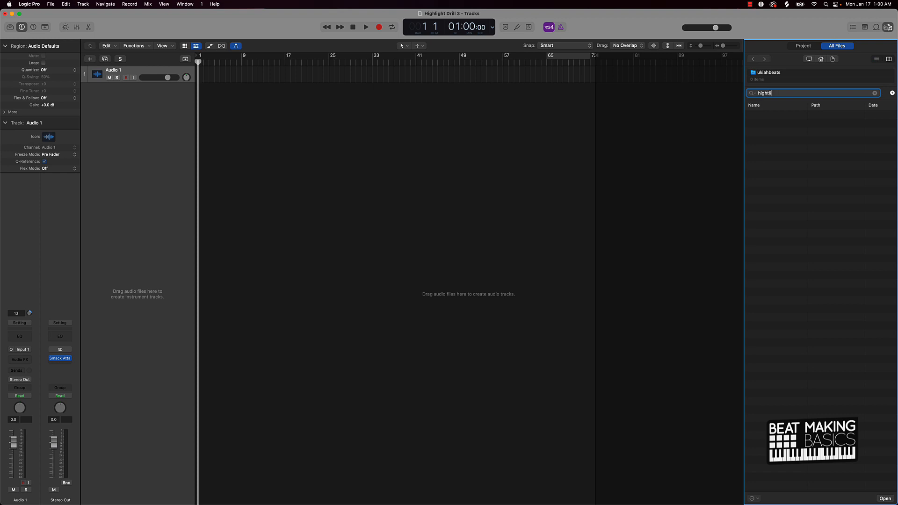
{"action": "type", "text": "ight drill stems"}
{"action": "key", "text": "Return"}
{"action": "left_click", "coordinate": [776, 74]}
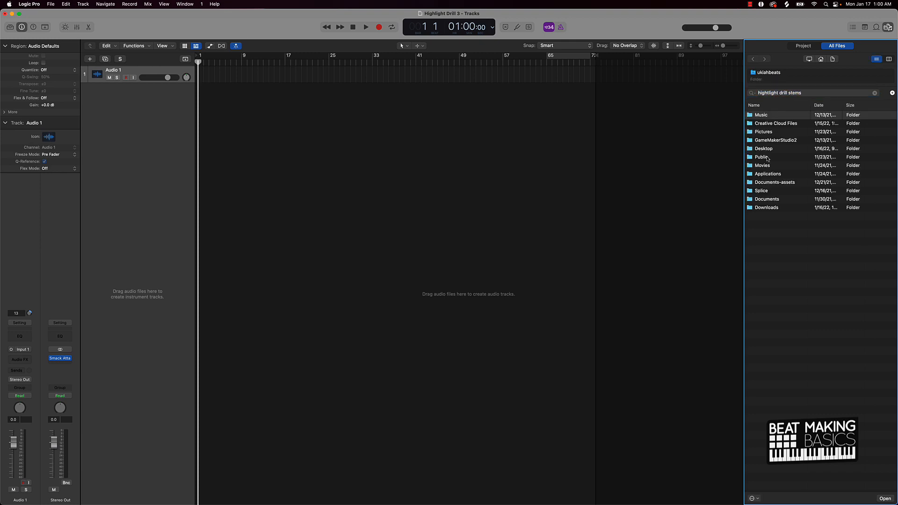
Step: Open the Highlight drill stems folder inside Music > Logic in the Browser
{"action": "double_click", "coordinate": [766, 117]}
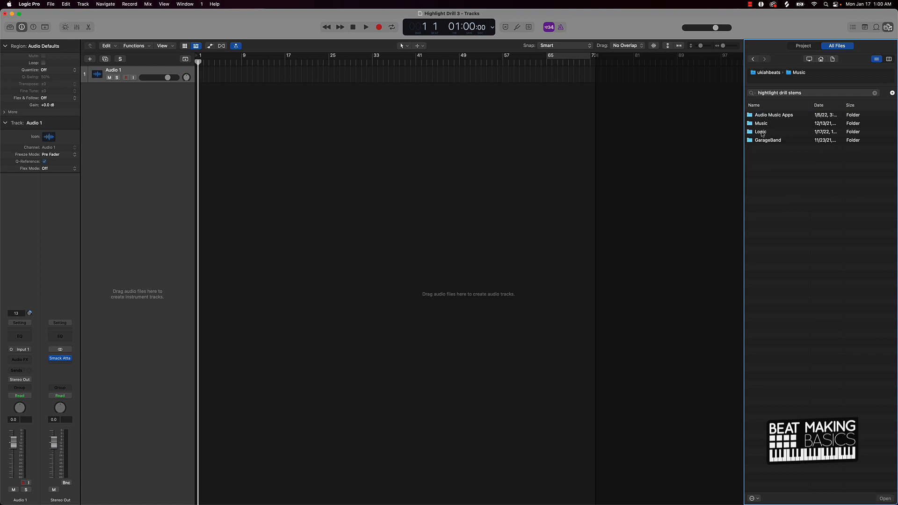
{"action": "double_click", "coordinate": [761, 132]}
{"action": "scroll", "coordinate": [777, 183], "scroll_direction": "down", "scroll_amount": 6}
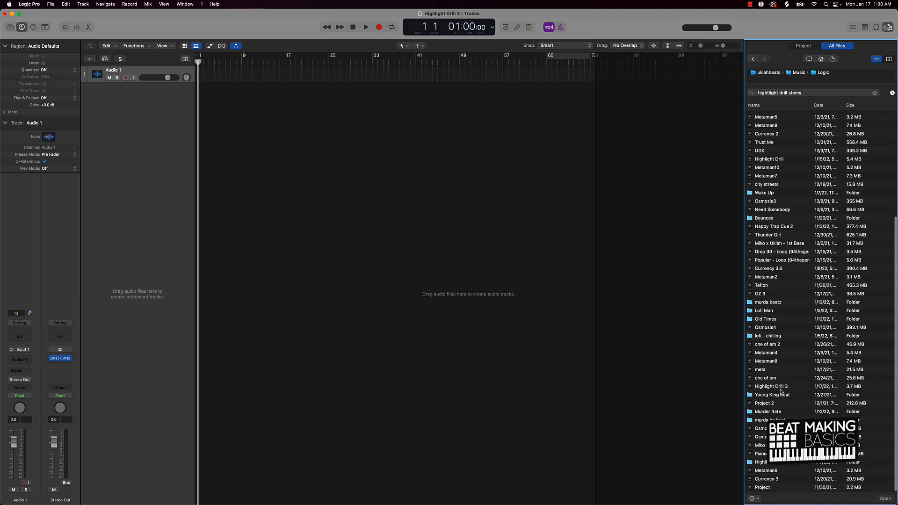
{"action": "left_click", "coordinate": [768, 462]}
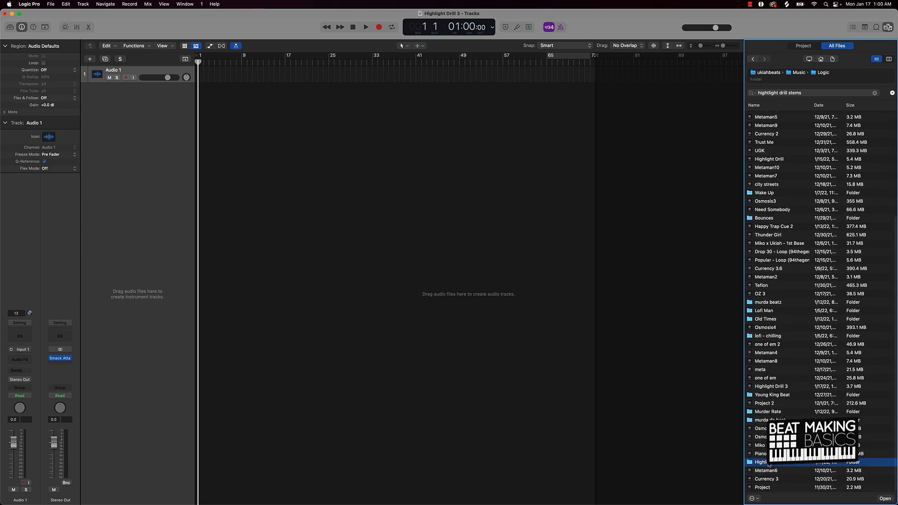
{"action": "double_click", "coordinate": [769, 463]}
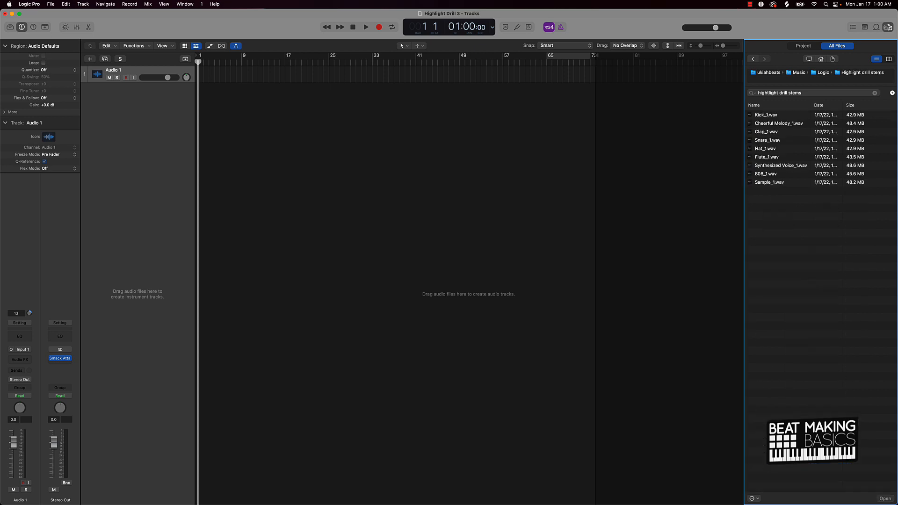
Step: Select all nine stem WAV files and add them to the project as tracks, confirming with Use existing tracks
{"action": "left_click_drag", "start_coordinate": [763, 193], "coordinate": [736, 73]}
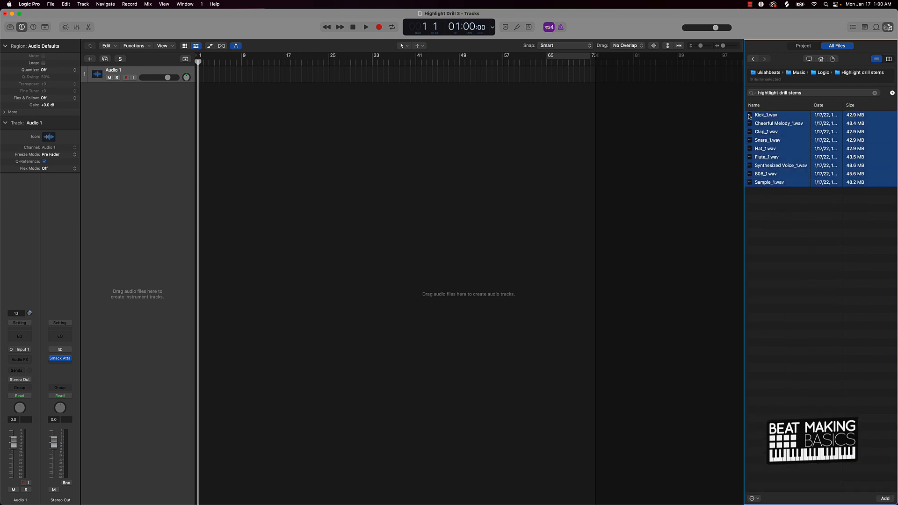
{"action": "left_click_drag", "start_coordinate": [748, 113], "coordinate": [200, 107]}
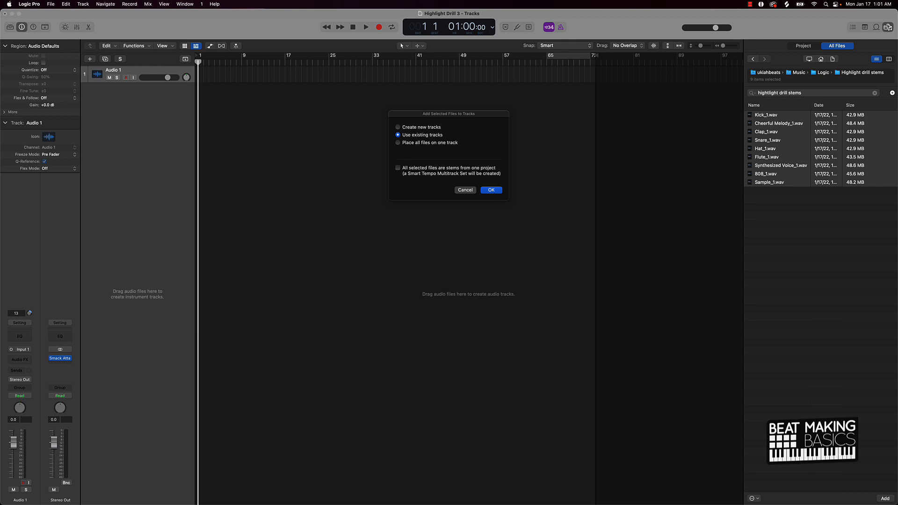
{"action": "left_click", "coordinate": [491, 190]}
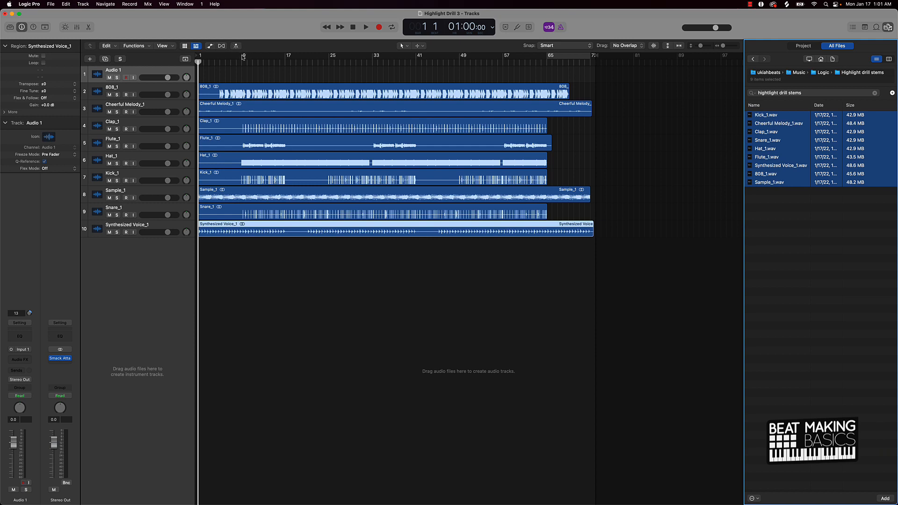
Step: Set a cycle region from bar 9 to 17 and play it back with Stereo Out lowered to -6.4 dB
{"action": "left_click_drag", "start_coordinate": [242, 56], "coordinate": [286, 57]}
{"action": "mouse_move", "coordinate": [59, 452]}
{"action": "left_mouse_down"}
{"action": "mouse_move", "coordinate": [58, 476]}
{"action": "mouse_move", "coordinate": [54, 456]}
{"action": "left_mouse_up"}
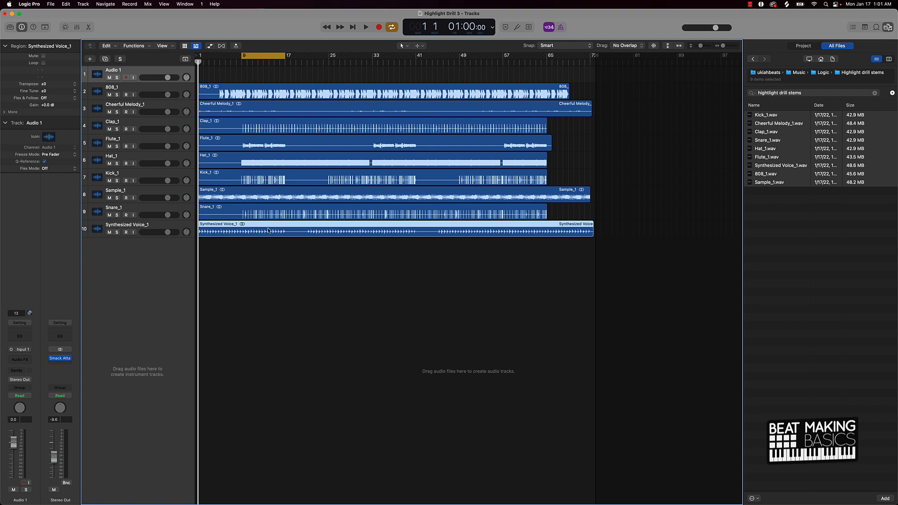
{"action": "key", "text": "space"}
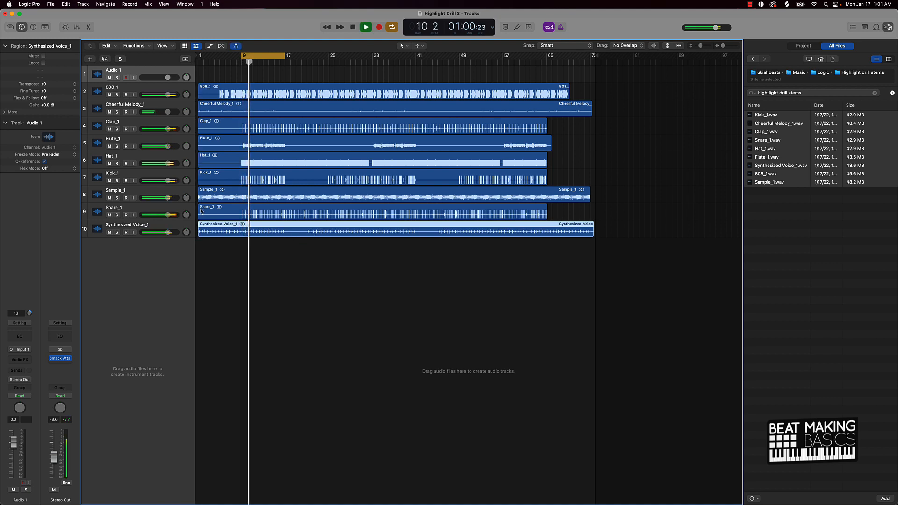
Step: Audition the 808 track by soloing and muting it, stop playback, and unmute it
{"action": "left_click", "coordinate": [117, 95]}
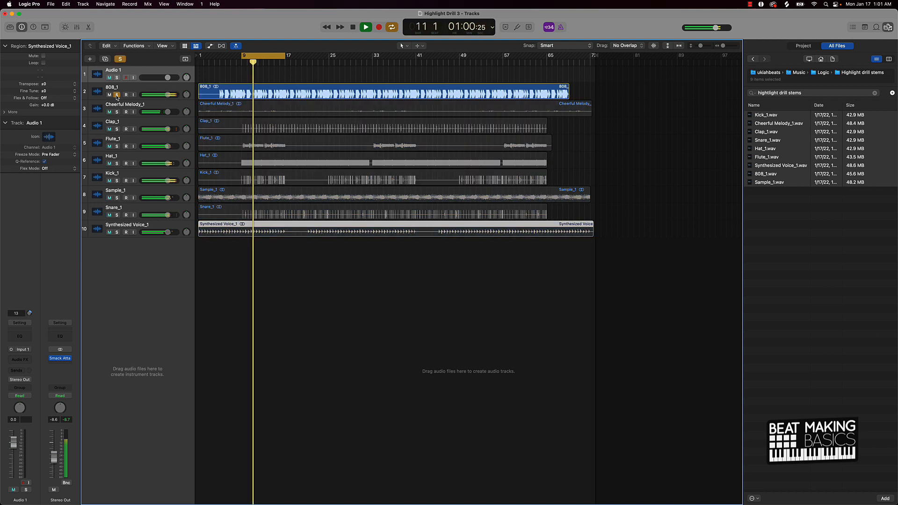
{"action": "left_click", "coordinate": [117, 94]}
{"action": "left_click", "coordinate": [110, 95]}
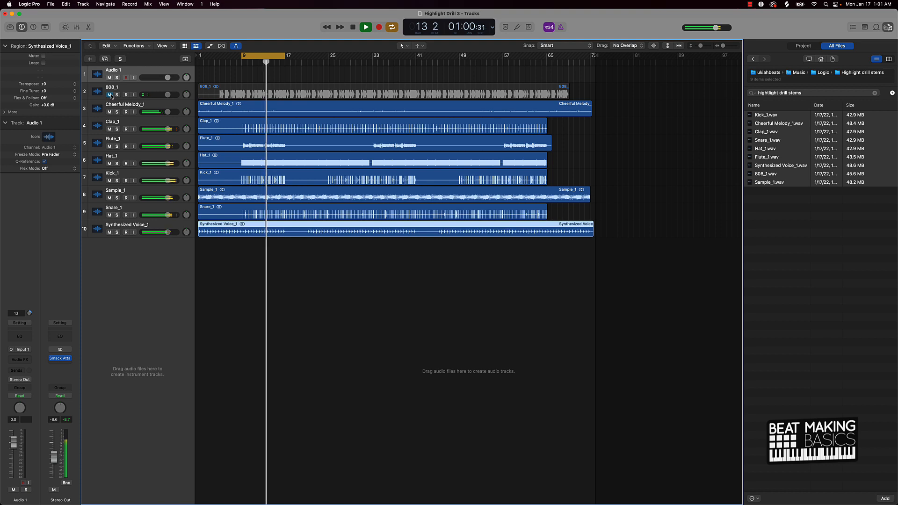
{"action": "key", "text": "space"}
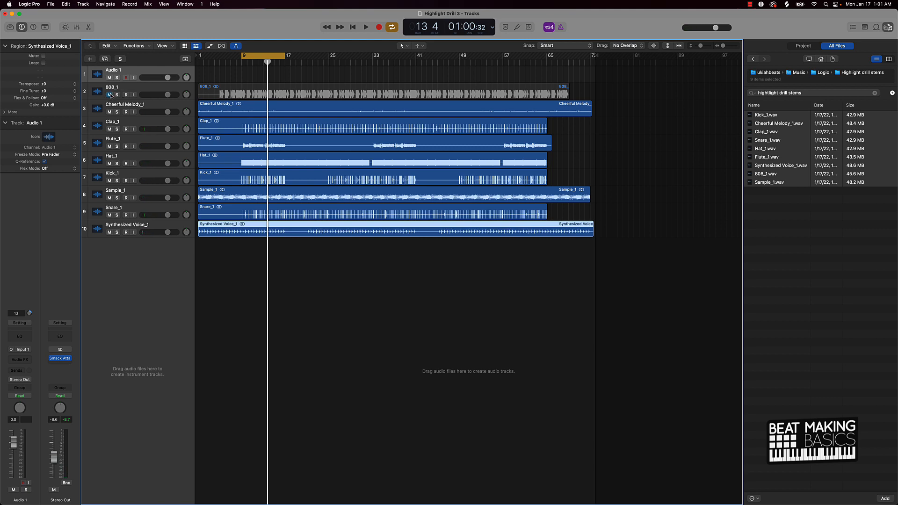
{"action": "left_click", "coordinate": [110, 95]}
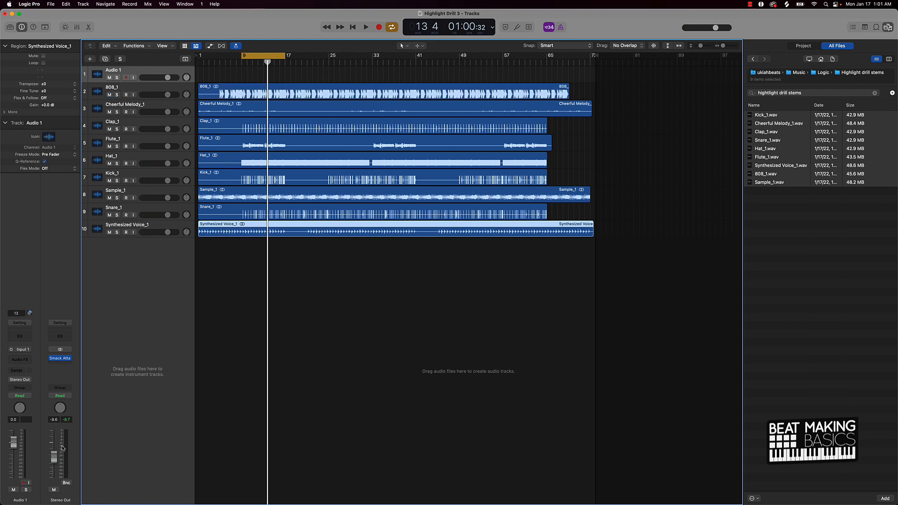
Step: Reset the Stereo Out fader to 0 dB and open the Mixer
{"action": "left_click", "coordinate": [54, 453], "text": "alt"}
{"action": "left_click", "coordinate": [77, 28]}
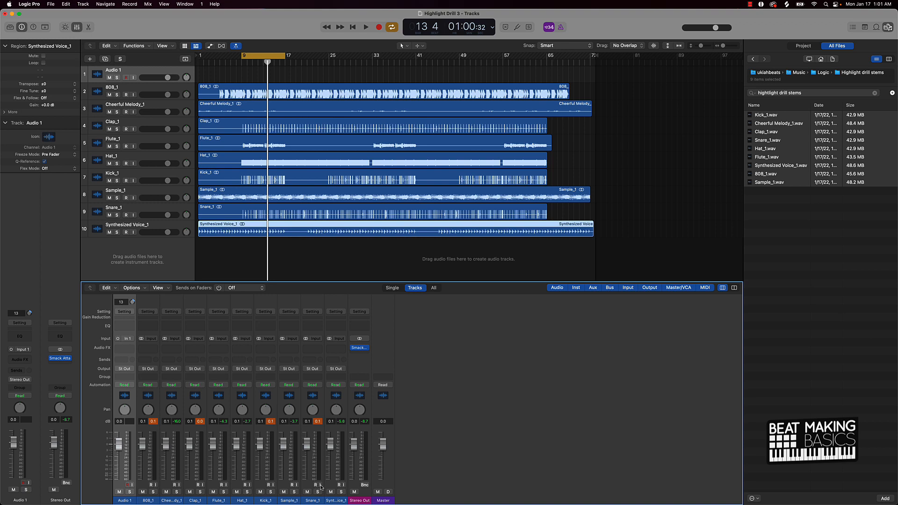
Step: Select all the stem channels in the Mixer and reset their volume faders to 0 dB
{"action": "left_click_drag", "start_coordinate": [335, 499], "coordinate": [121, 489]}
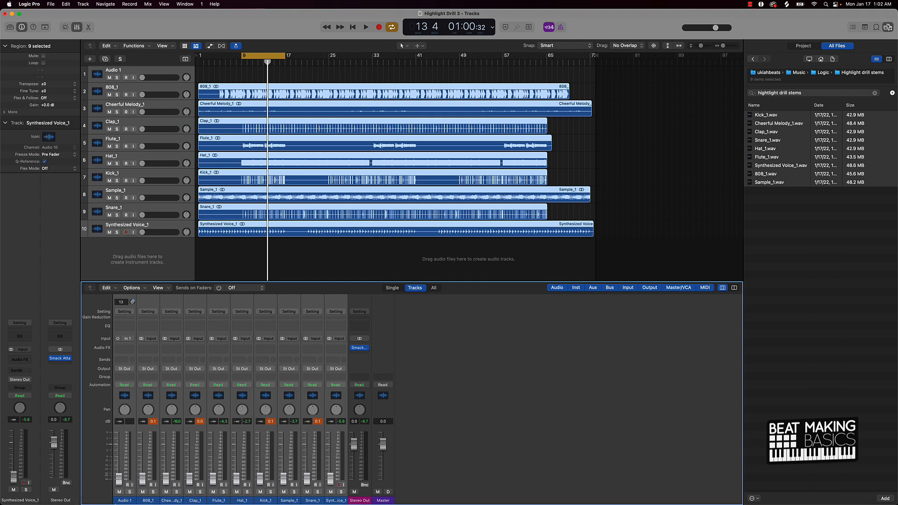
{"action": "left_click", "coordinate": [153, 421]}
{"action": "left_click", "coordinate": [173, 228]}
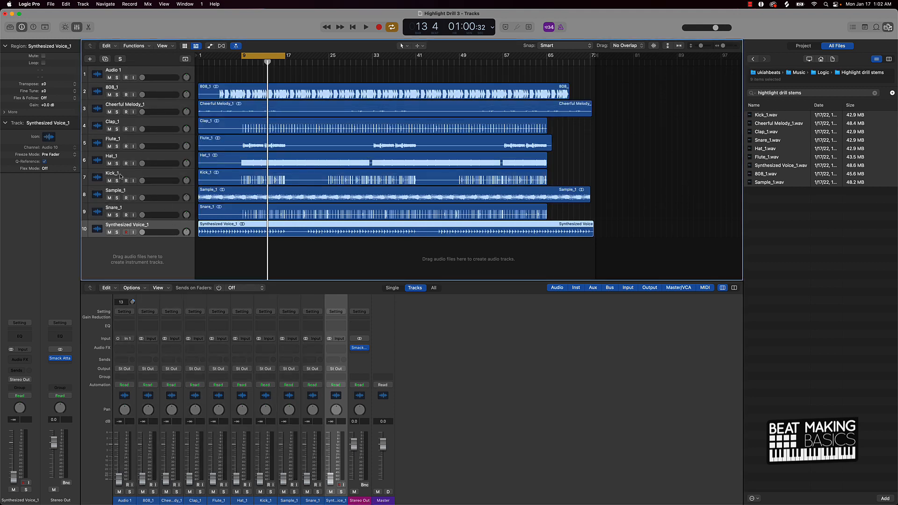
Step: Reorder the tracks as 808, Kick, Snare, Clap, Hat, Sample, Cheerful Melody, Synthesized Voice, Flute
{"action": "left_click_drag", "start_coordinate": [120, 176], "coordinate": [119, 113]}
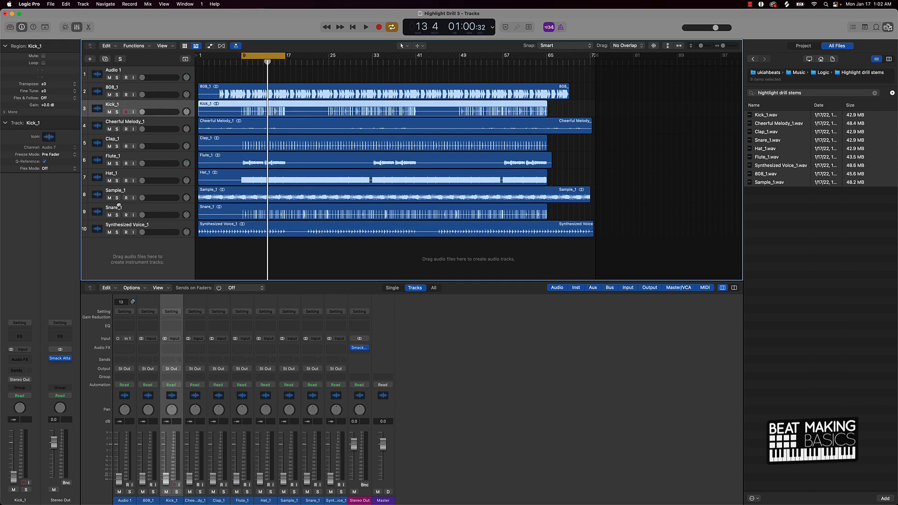
{"action": "left_click_drag", "start_coordinate": [118, 209], "coordinate": [118, 124]}
{"action": "left_click_drag", "start_coordinate": [119, 197], "coordinate": [114, 144]}
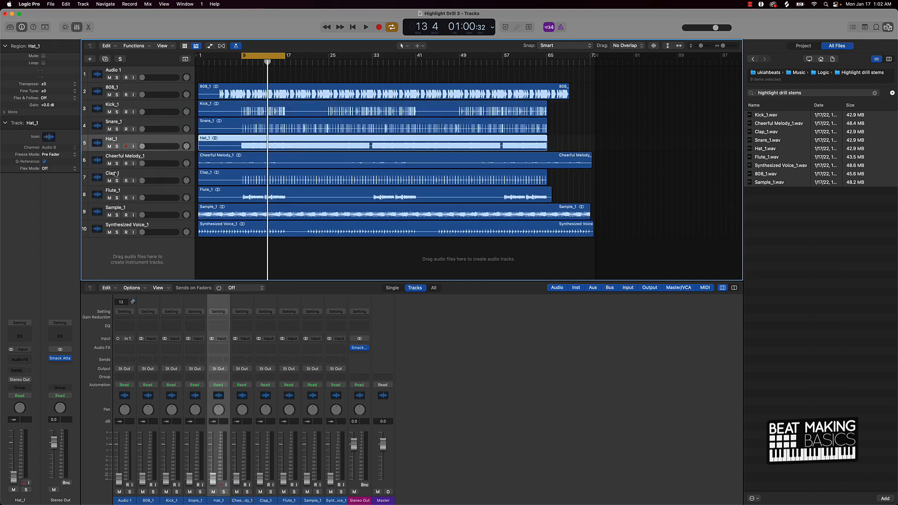
{"action": "left_click_drag", "start_coordinate": [117, 175], "coordinate": [119, 140]}
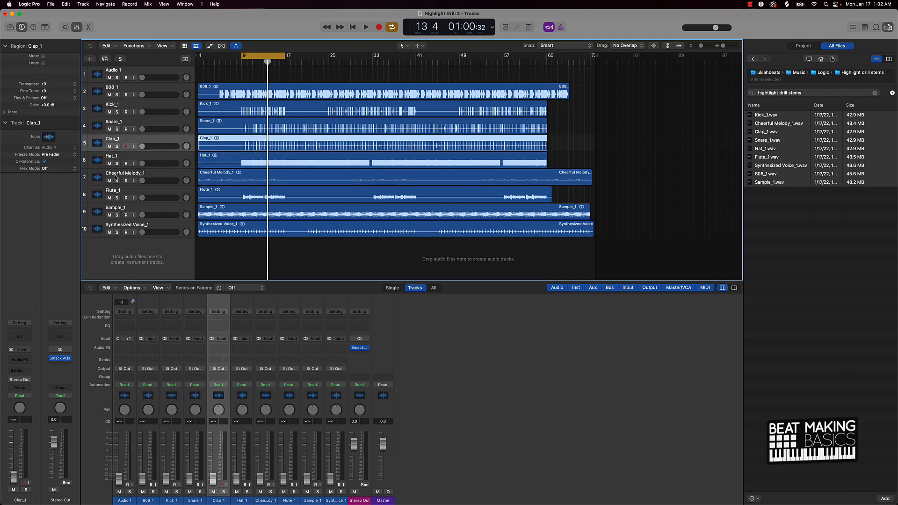
{"action": "left_click_drag", "start_coordinate": [129, 211], "coordinate": [132, 175]}
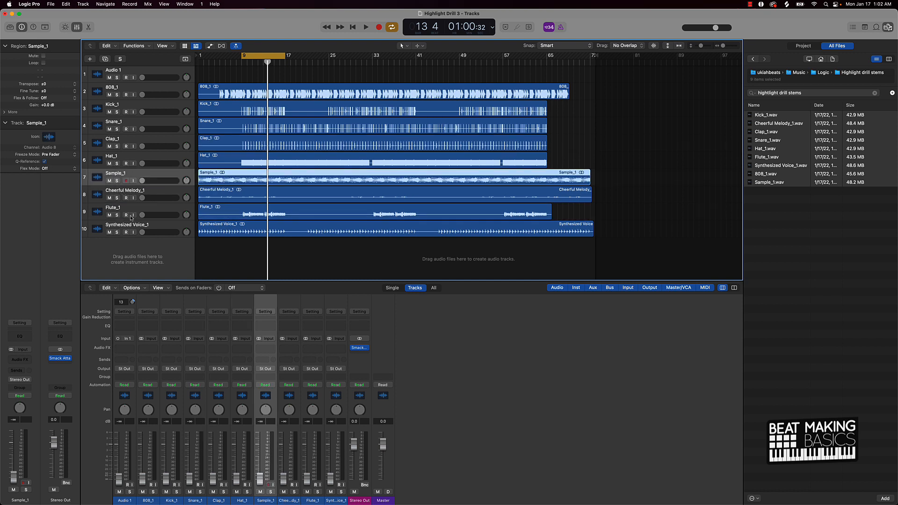
{"action": "left_click_drag", "start_coordinate": [133, 226], "coordinate": [131, 208]}
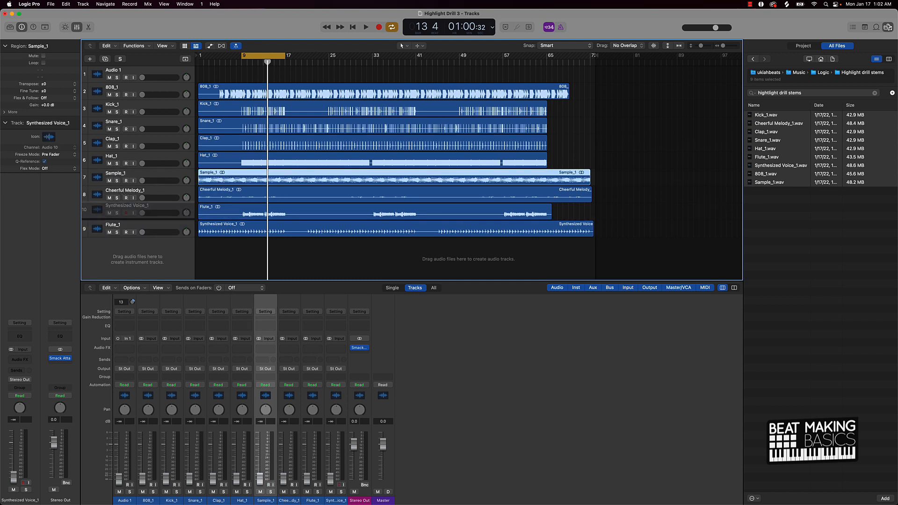
Step: Rename the 808, Kick, Snare, Clap and Hat tracks by removing the _1 suffix from each name
{"action": "left_click", "coordinate": [117, 88]}
{"action": "double_click", "coordinate": [119, 87]}
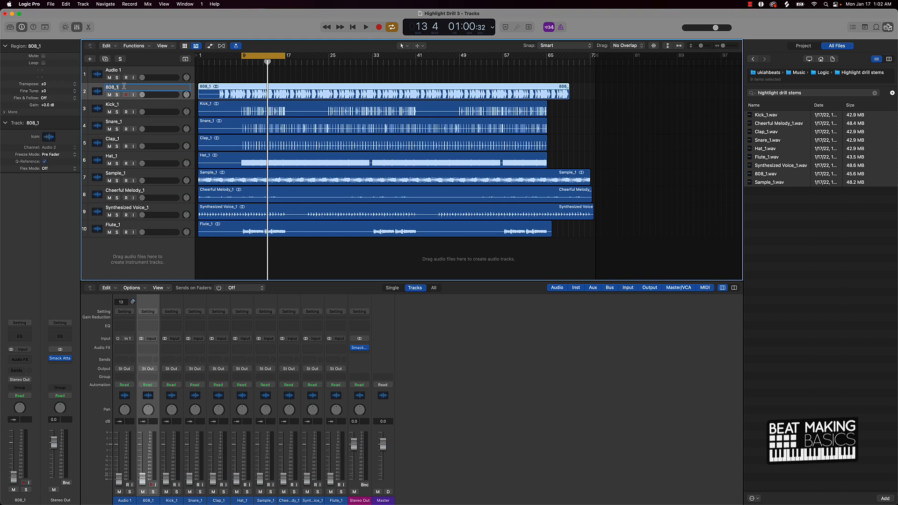
{"action": "type", "text": "808"}
{"action": "key", "text": "Return"}
{"action": "double_click", "coordinate": [119, 104]}
{"action": "key", "text": "BackSpace"}
{"action": "key", "text": "Return"}
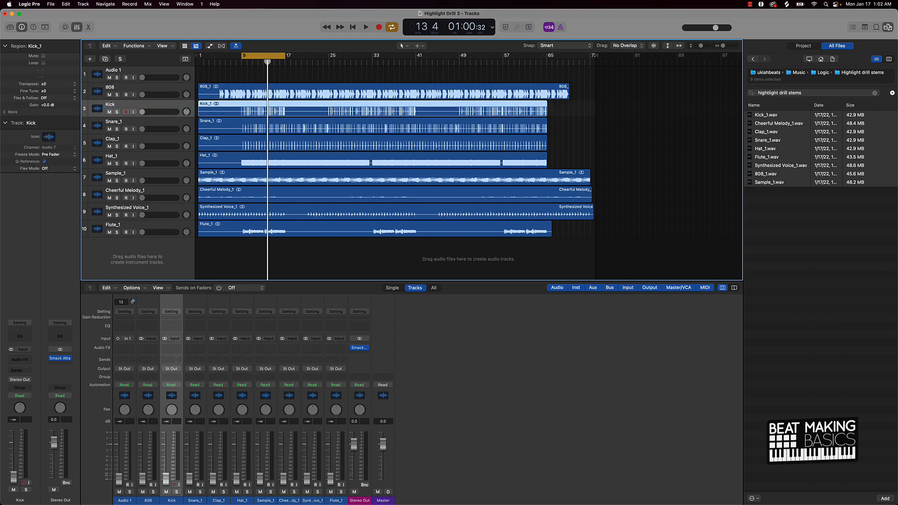
{"action": "double_click", "coordinate": [127, 122]}
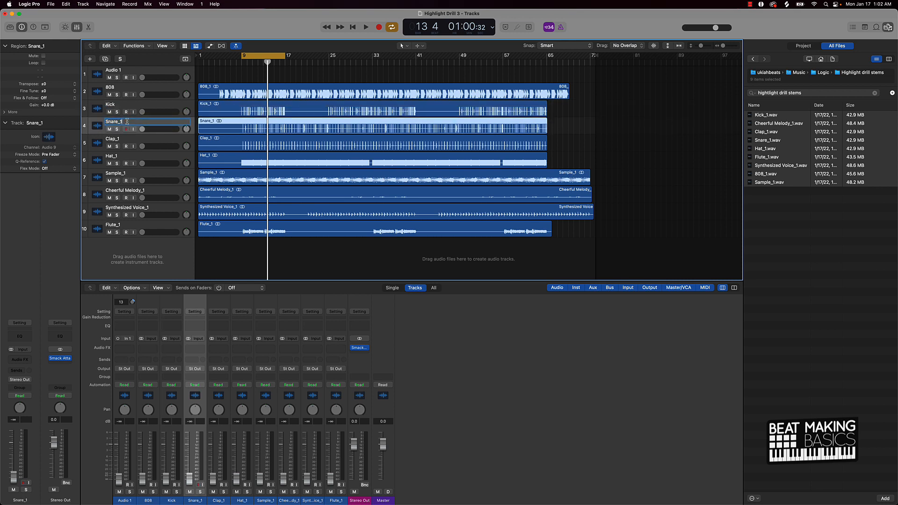
{"action": "key", "text": "Return"}
{"action": "double_click", "coordinate": [123, 138]}
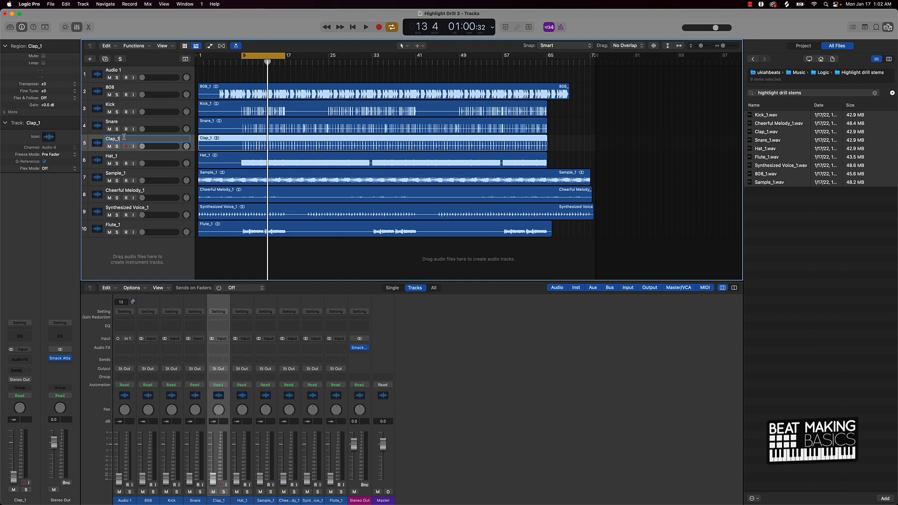
{"action": "key", "text": "Return"}
{"action": "double_click", "coordinate": [130, 156]}
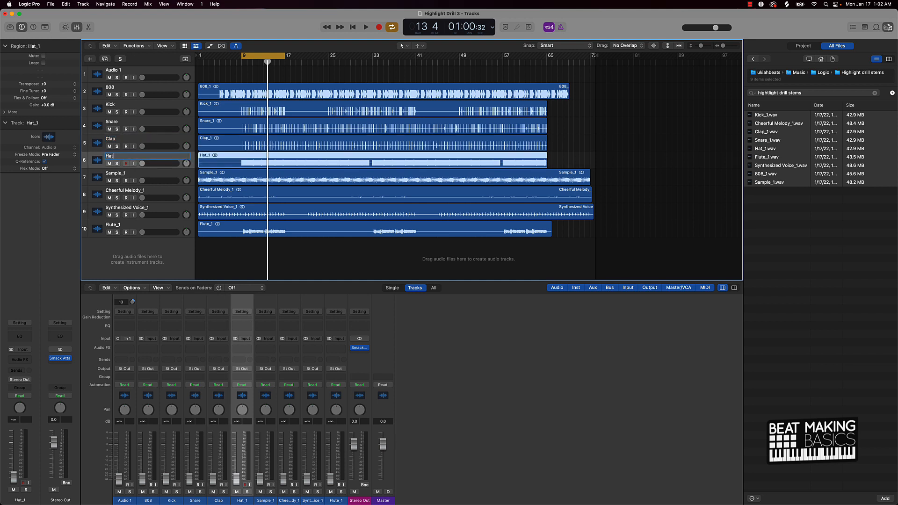
Step: Remove the _1 suffix from the Sample, Cheerful Melody, Synthesized Voice and Flute track names
{"action": "double_click", "coordinate": [122, 173]}
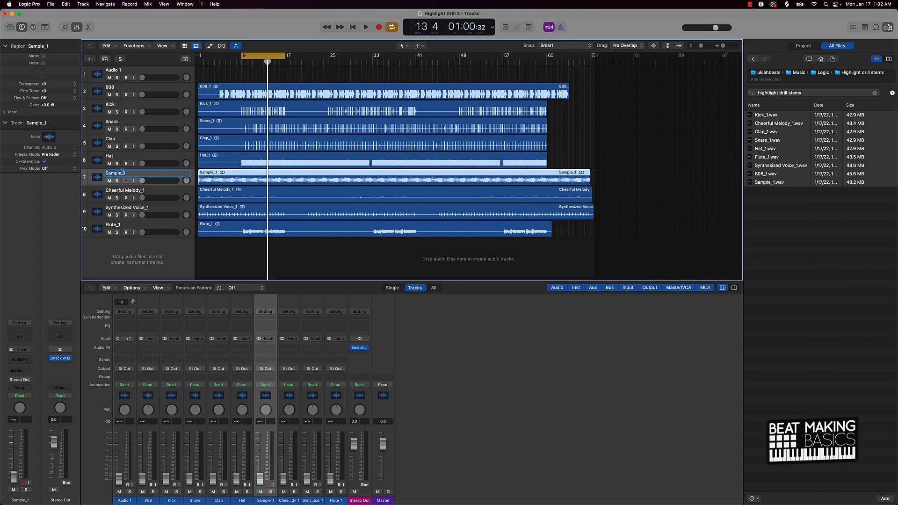
{"action": "key", "text": "BackSpace"}
{"action": "key", "text": "BackSpace"}
{"action": "double_click", "coordinate": [146, 190]}
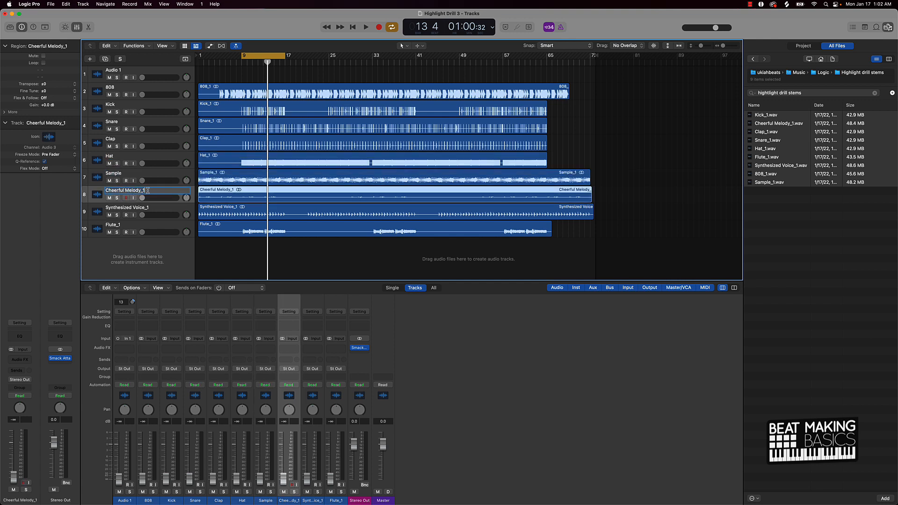
{"action": "key", "text": "BackSpace"}
{"action": "key", "text": "BackSpace"}
{"action": "key", "text": "Return"}
{"action": "double_click", "coordinate": [143, 210]}
{"action": "key", "text": "BackSpace"}
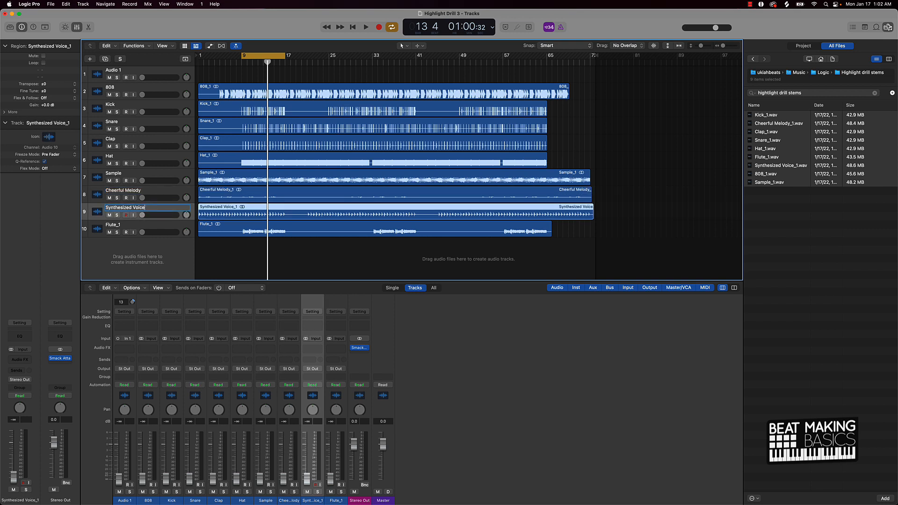
{"action": "left_click", "coordinate": [140, 223]}
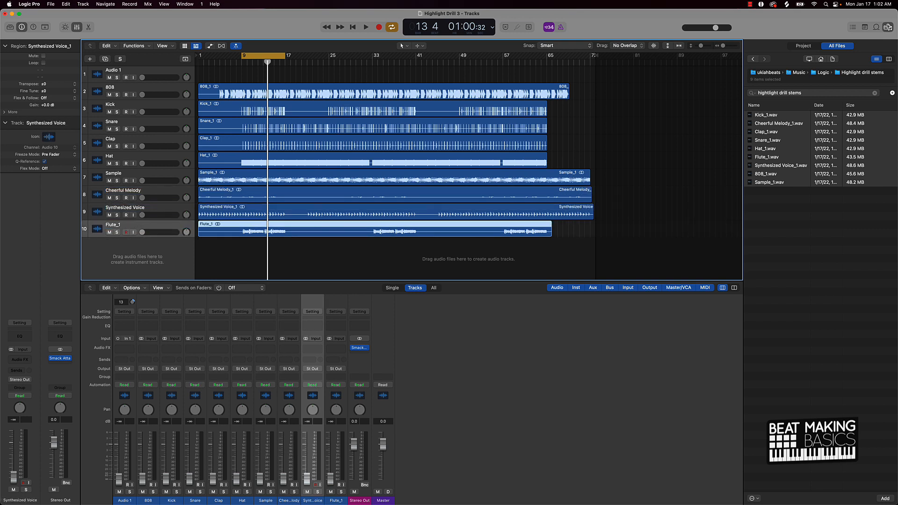
{"action": "double_click", "coordinate": [121, 224]}
{"action": "key", "text": "Return"}
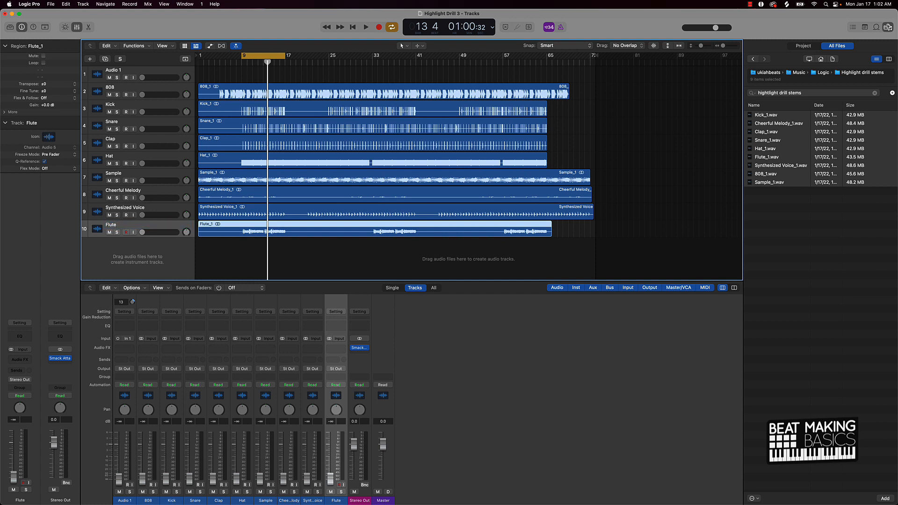
Step: Select all regions and name them after their tracks
{"action": "left_click", "coordinate": [216, 254]}
{"action": "key", "text": "super+a"}
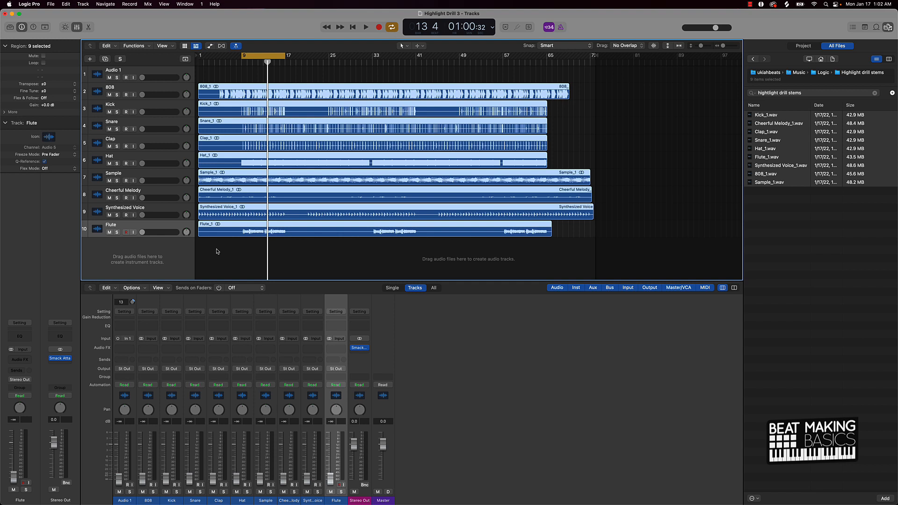
{"action": "key", "text": "alt+shift+n"}
Step: Route the outputs of the 808, Kick, Snare, Clap and Hat channels to Bus 1
{"action": "left_click_drag", "start_coordinate": [244, 499], "coordinate": [136, 384]}
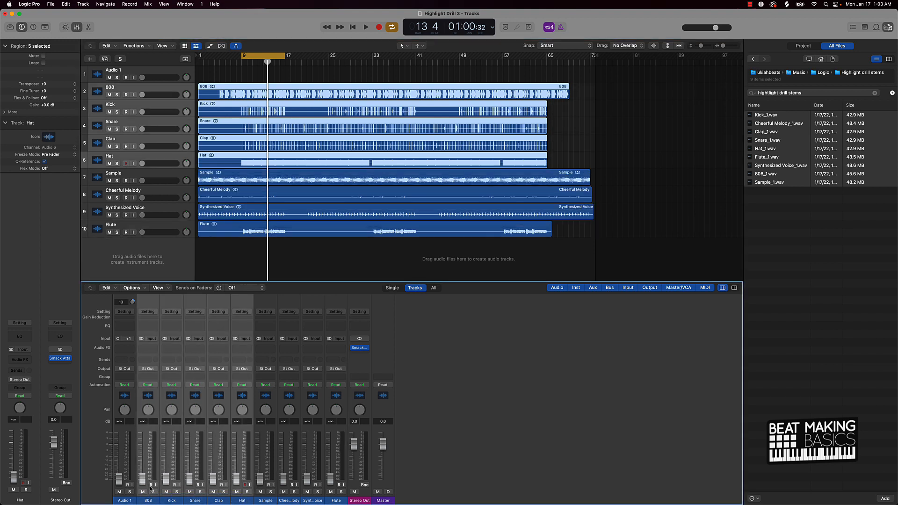
{"action": "left_click", "coordinate": [148, 370]}
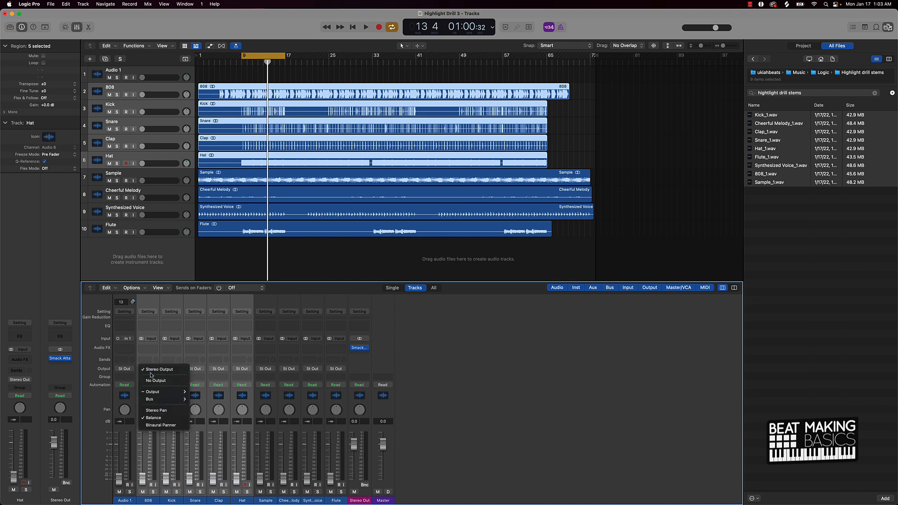
{"action": "mouse_move", "coordinate": [162, 401]}
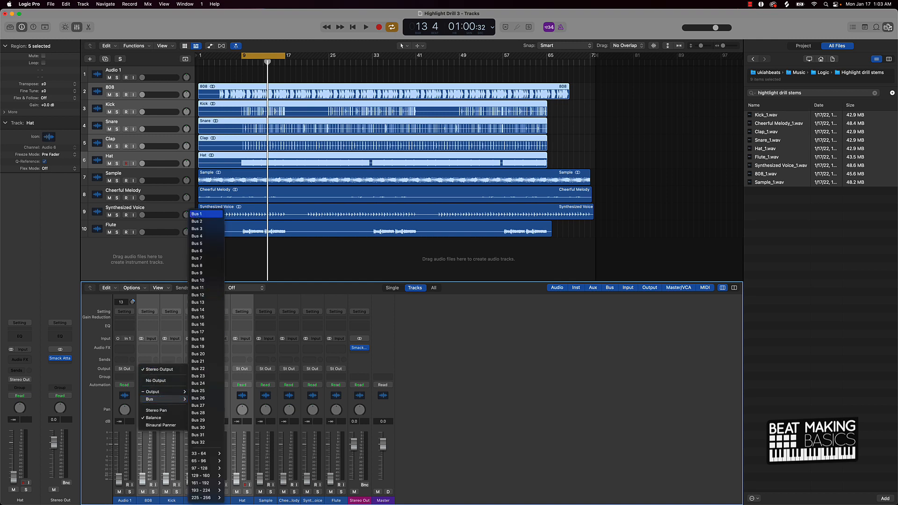
{"action": "left_click", "coordinate": [199, 215]}
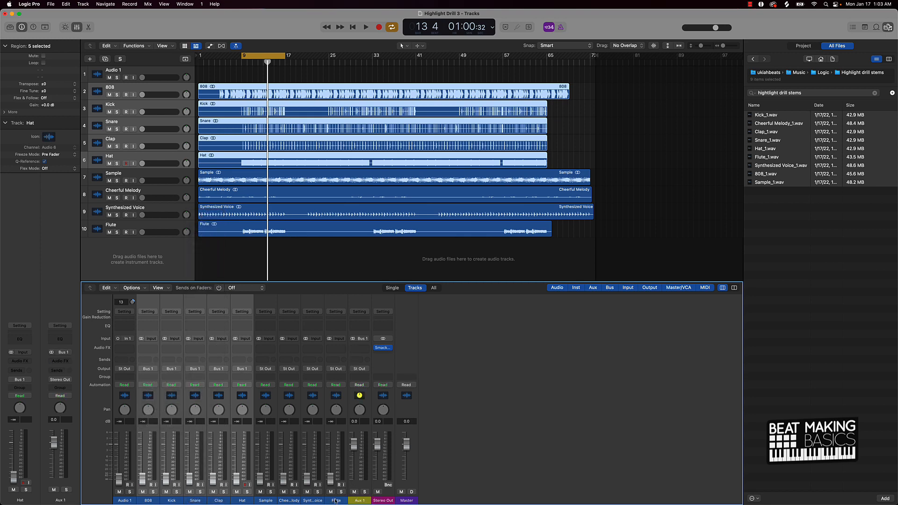
Step: Route the outputs of the Sample, Cheerful Melody, Synthesized Voice and Flute channels to Bus 2
{"action": "left_click_drag", "start_coordinate": [335, 500], "coordinate": [259, 492]}
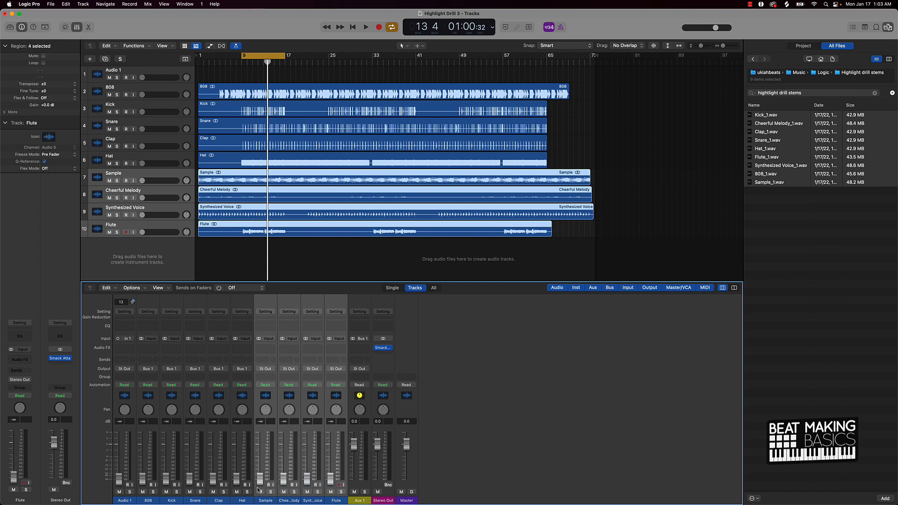
{"action": "left_click", "coordinate": [273, 369]}
{"action": "mouse_move", "coordinate": [290, 401]}
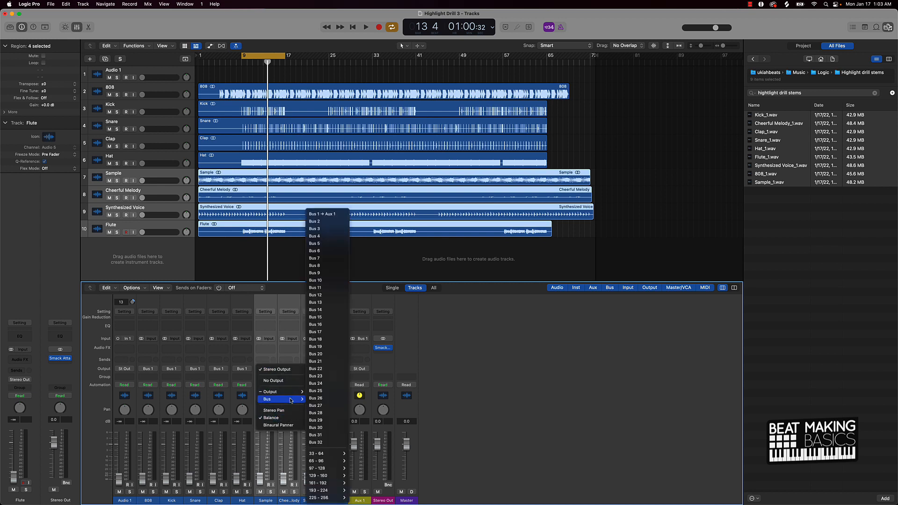
{"action": "left_click", "coordinate": [319, 222]}
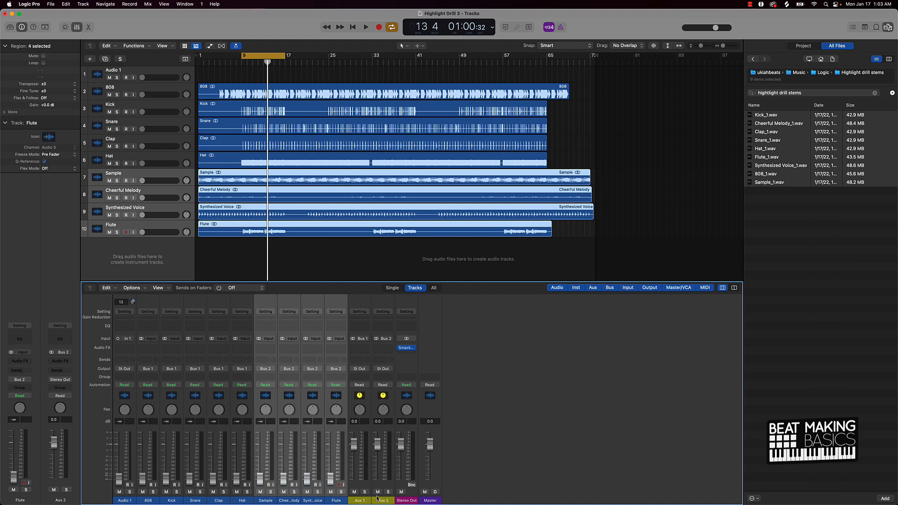
Step: Rename the two aux channels Drums and Melody
{"action": "double_click", "coordinate": [358, 500]}
{"action": "type", "text": "Drum"}
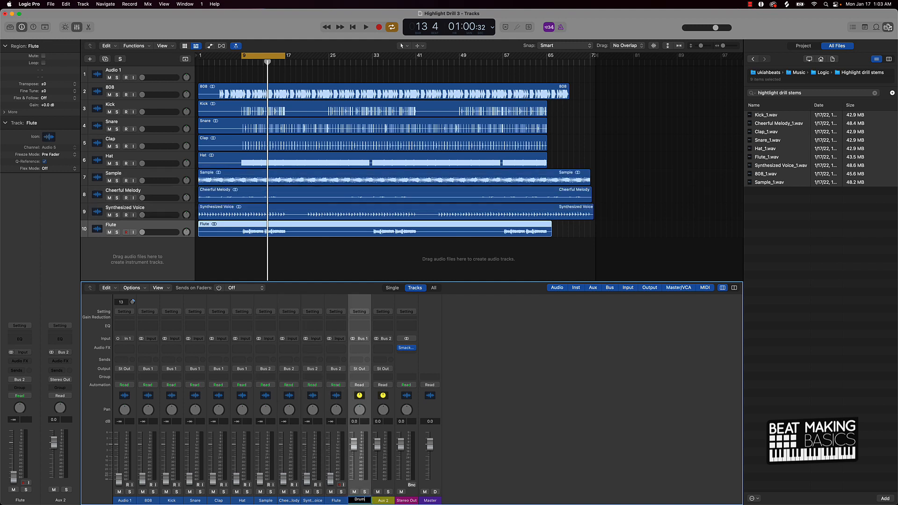
{"action": "key", "text": "Return"}
{"action": "double_click", "coordinate": [367, 500]}
{"action": "left_click", "coordinate": [368, 500]}
{"action": "type", "text": "s"}
{"action": "double_click", "coordinate": [386, 501]}
{"action": "type", "text": "M"}
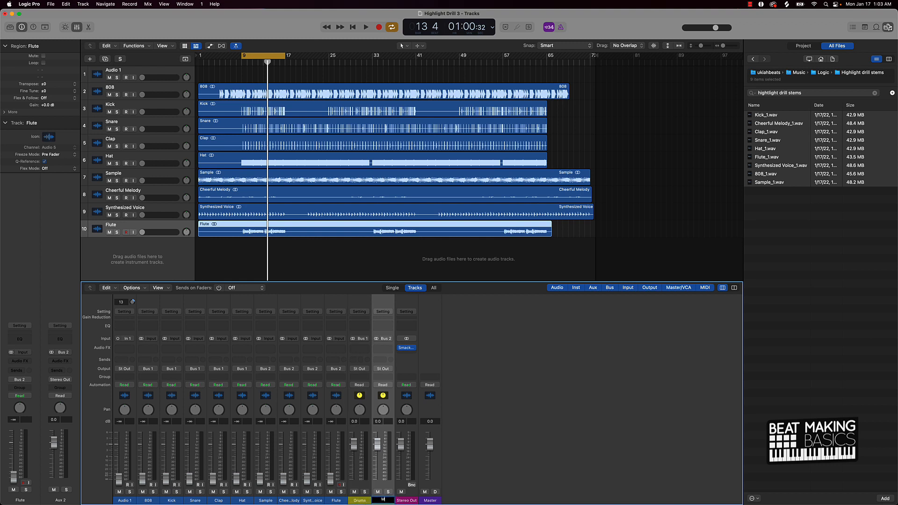
{"action": "type", "text": "elody"}
{"action": "key", "text": "Return"}
Step: Delete the empty Audio 1 track
{"action": "left_click", "coordinate": [127, 70]}
{"action": "key", "text": "super+BackSpace"}
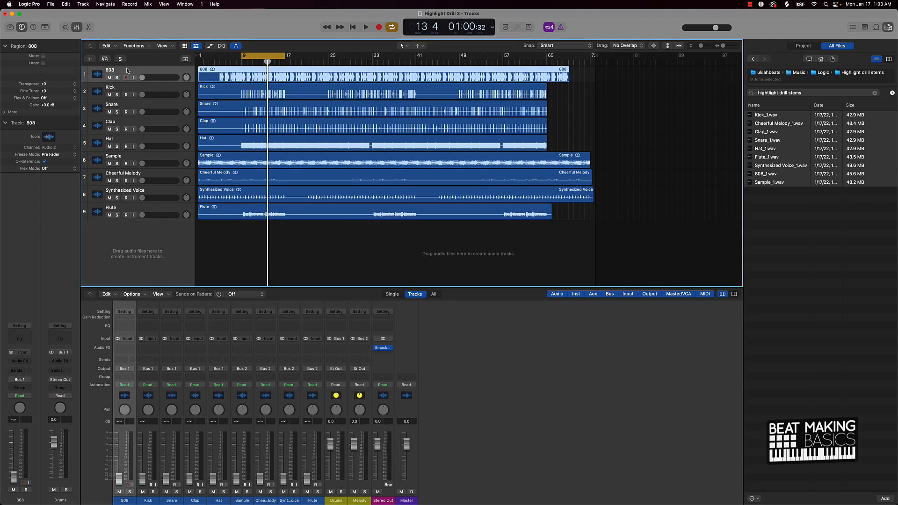
{"action": "left_click", "coordinate": [234, 236]}
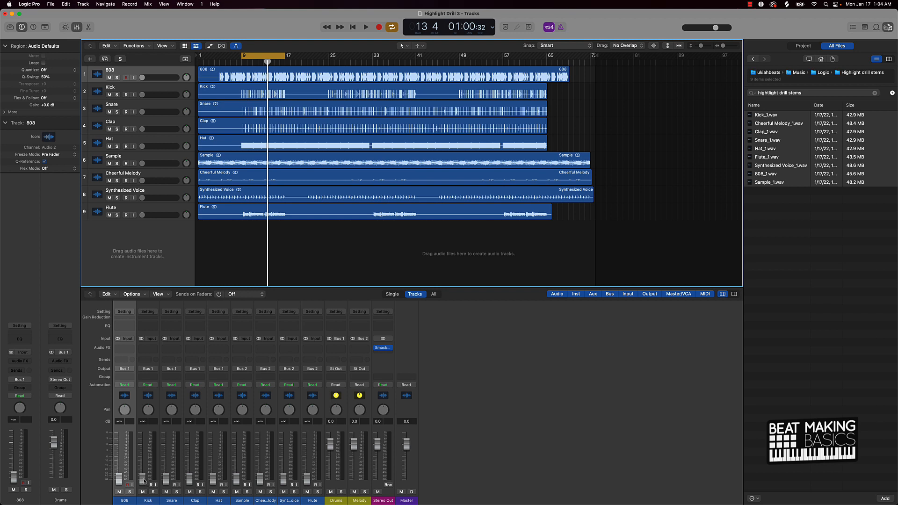
Step: Play the beat and lower the Kick fader to -0.5 dB
{"action": "left_click", "coordinate": [144, 478], "text": "alt"}
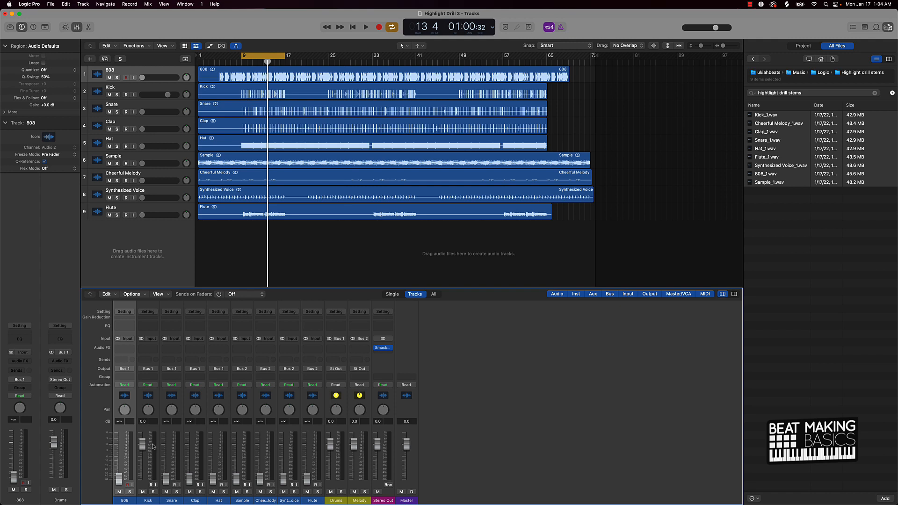
{"action": "key", "text": "space"}
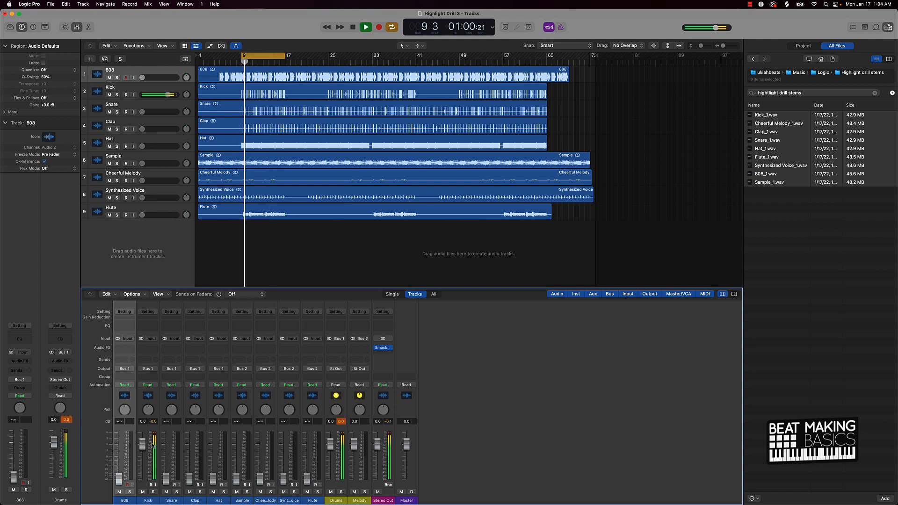
{"action": "left_click_drag", "start_coordinate": [148, 447], "coordinate": [148, 447]}
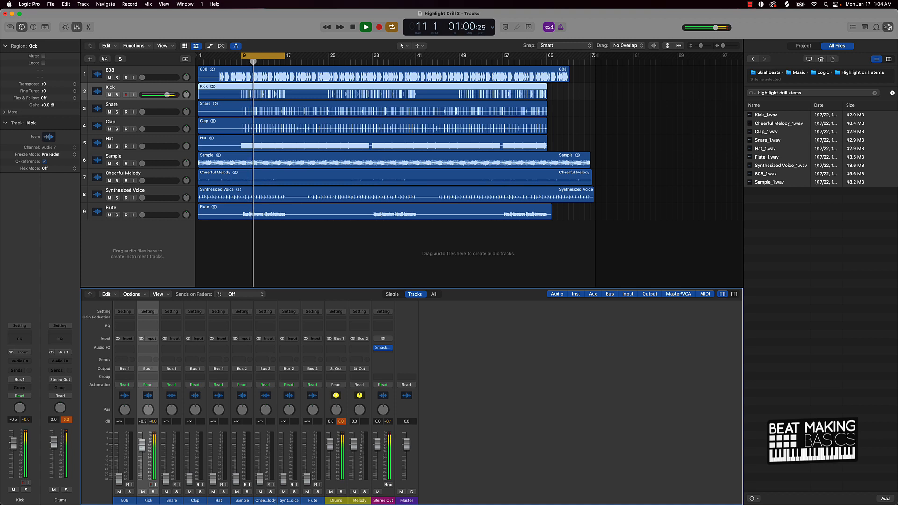
{"action": "key", "text": "space"}
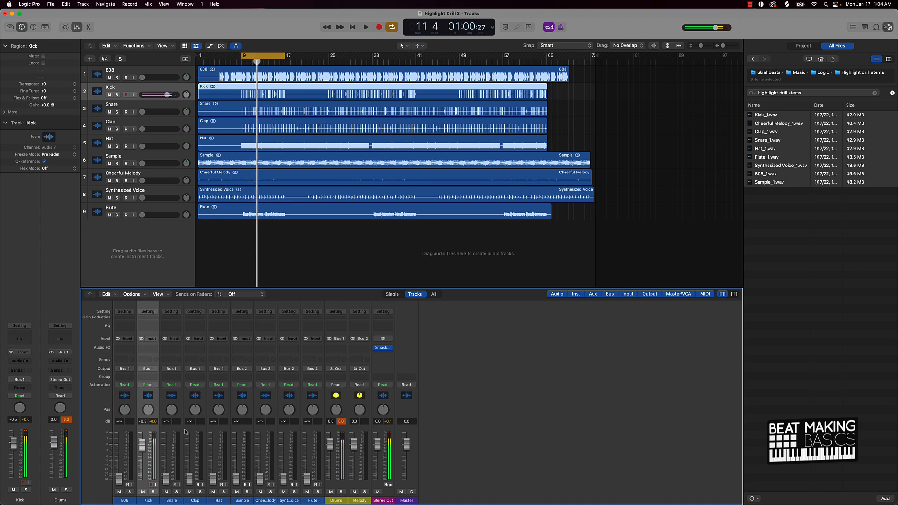
Step: Open the Smack Attack plugin on the Stereo Out channel to inspect it, then close its window
{"action": "left_click", "coordinate": [339, 421]}
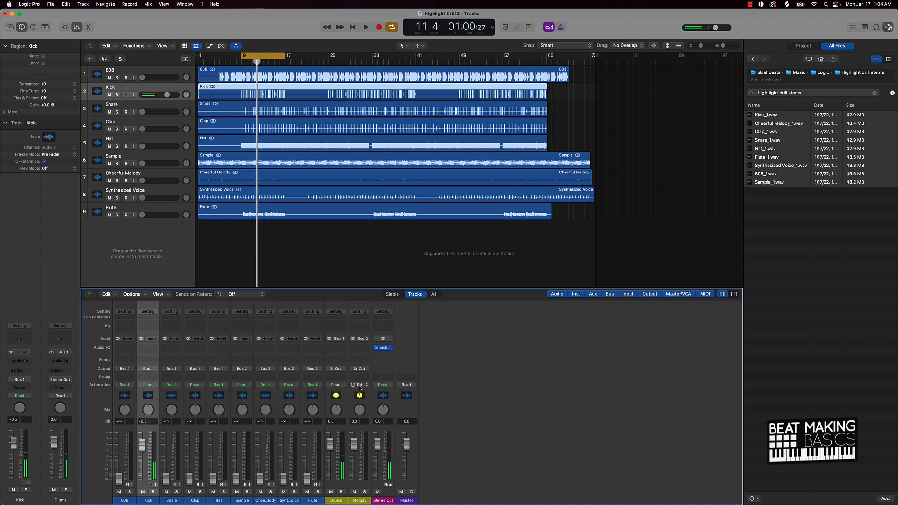
{"action": "mouse_move", "coordinate": [383, 349]}
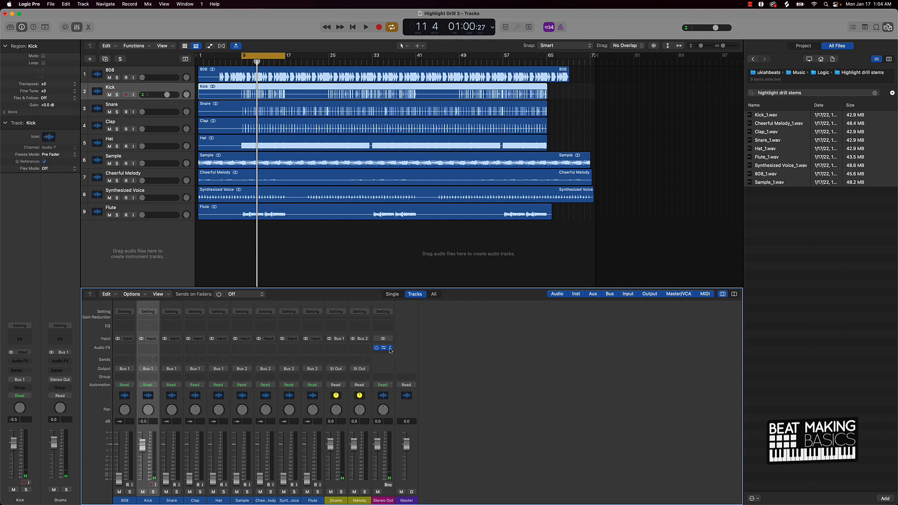
{"action": "left_click", "coordinate": [384, 349]}
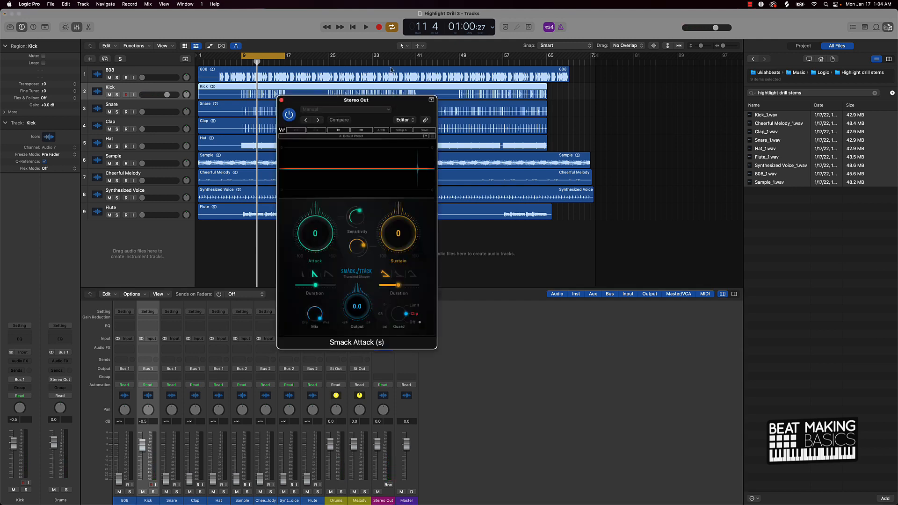
{"action": "left_click_drag", "start_coordinate": [409, 109], "coordinate": [266, 79]}
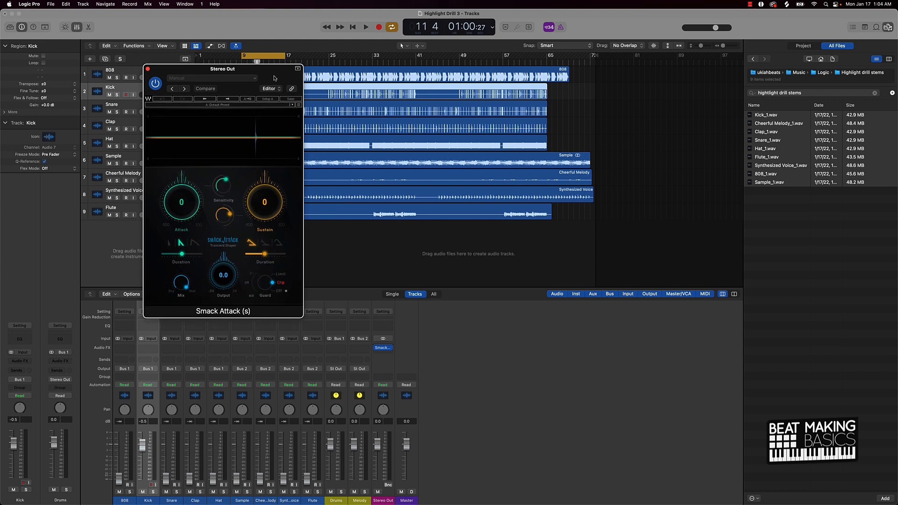
{"action": "key", "text": "d"}
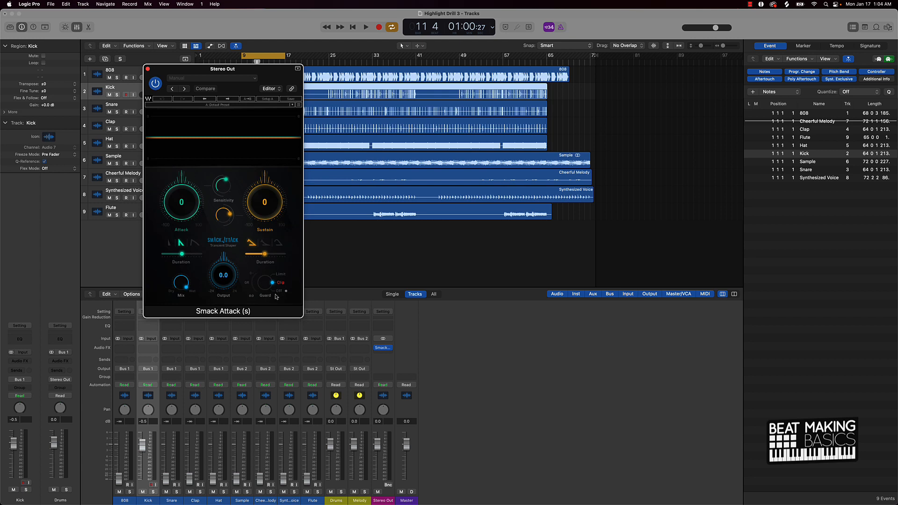
{"action": "left_click", "coordinate": [148, 68]}
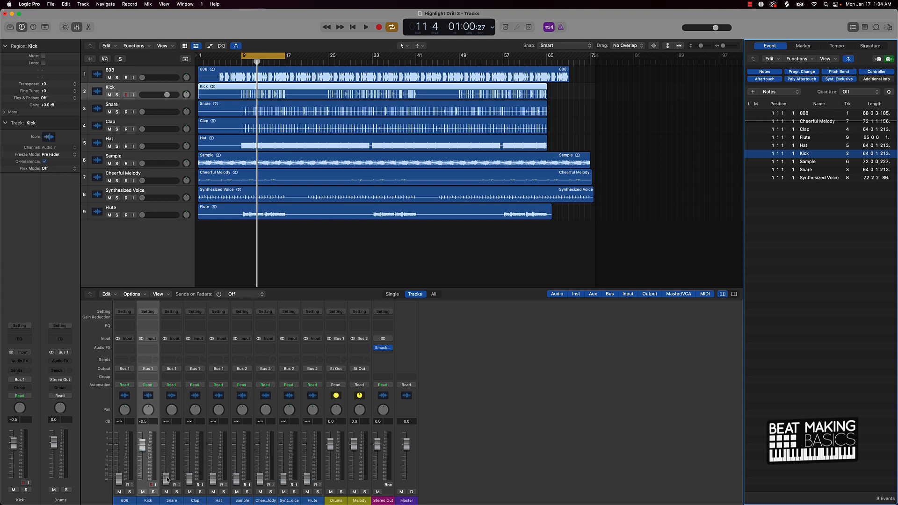
Step: Lower the Snare and Clap faders to about -3.9 and -3.0 dB while the beat plays
{"action": "left_click_drag", "start_coordinate": [167, 478], "coordinate": [189, 452]}
{"action": "key", "text": "space"}
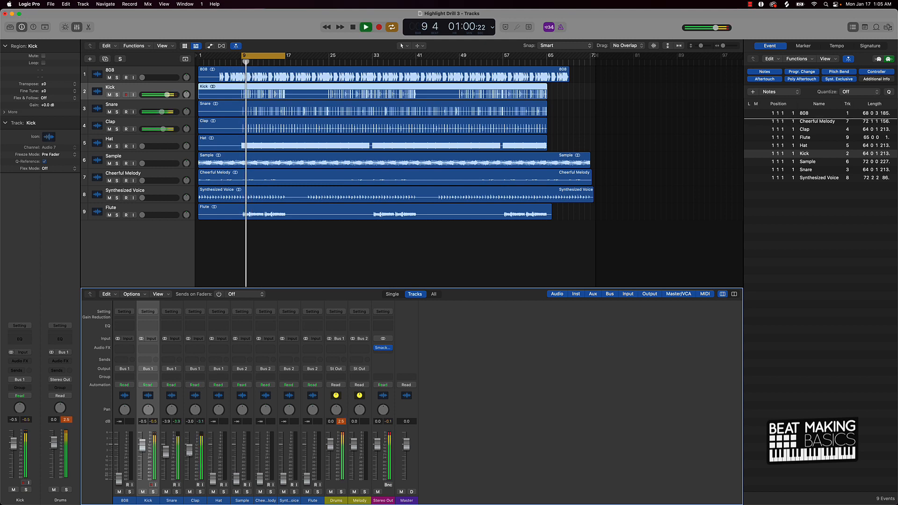
{"action": "key", "text": "space"}
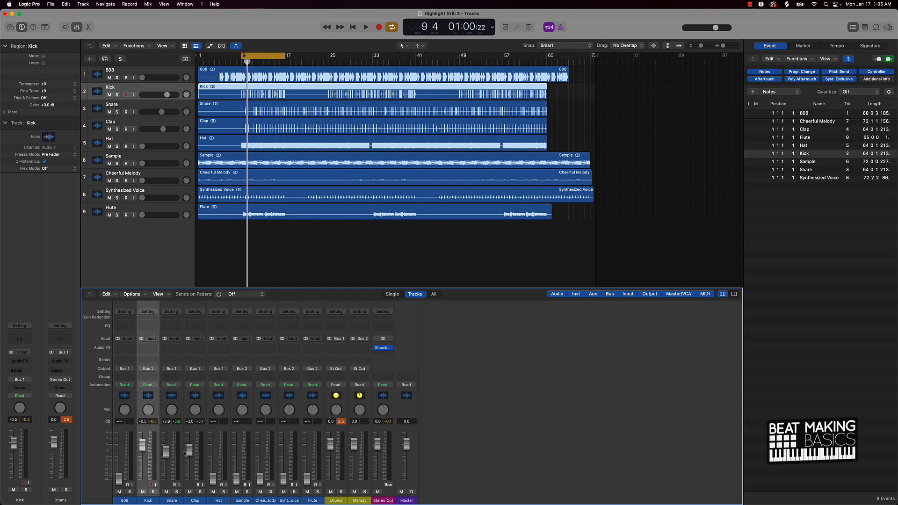
Step: Lower the Hat fader to about -6.0 dB while the beat plays
{"action": "left_click_drag", "start_coordinate": [218, 483], "coordinate": [213, 459]}
{"action": "key", "text": "space"}
{"action": "key", "text": "space"}
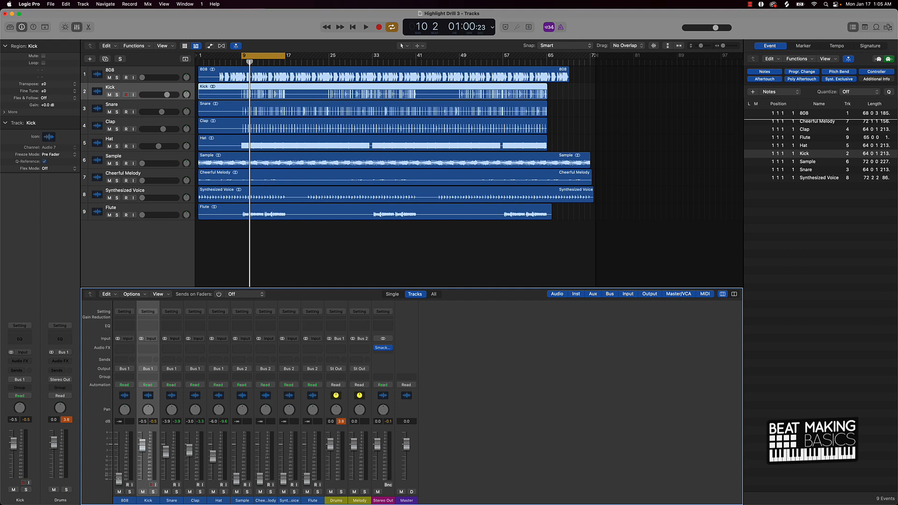
Step: Lower the 808 fader to about -4.2 dB and trim the Snare fader to about -4.1 dB
{"action": "left_click_drag", "start_coordinate": [119, 479], "coordinate": [119, 452]}
{"action": "key", "text": "space"}
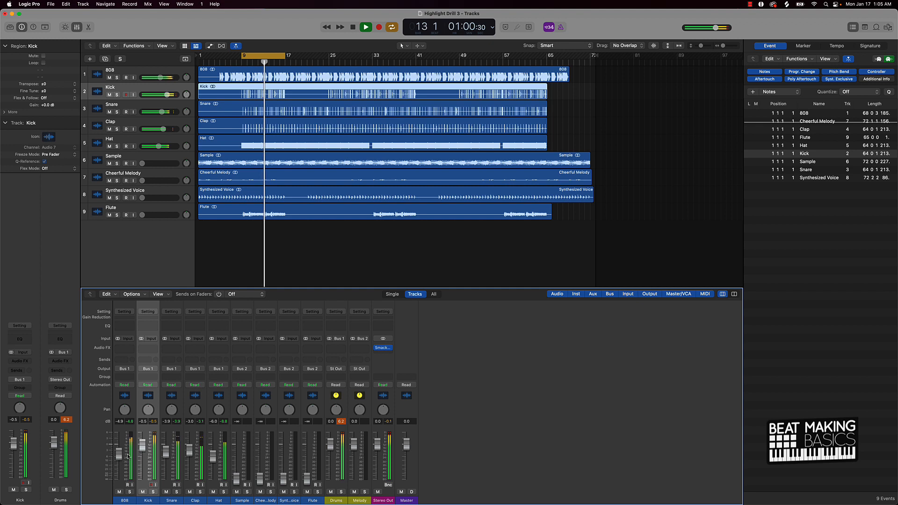
{"action": "left_click_drag", "start_coordinate": [119, 454], "coordinate": [118, 452]}
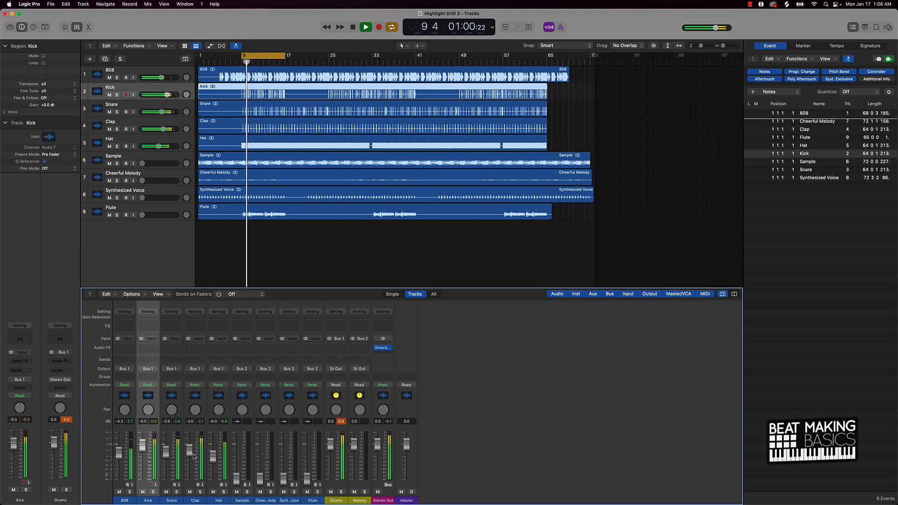
{"action": "left_click_drag", "start_coordinate": [168, 454], "coordinate": [167, 455]}
{"action": "key", "text": "space"}
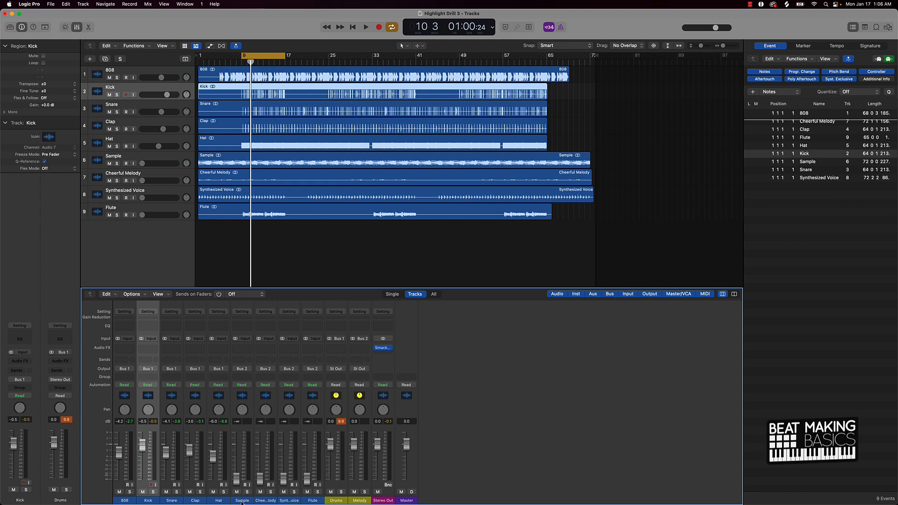
Step: Raise the Sample fader to about -9 dB while the beat plays
{"action": "mouse_move", "coordinate": [242, 501]}
{"action": "left_mouse_down"}
{"action": "mouse_move", "coordinate": [296, 501]}
{"action": "mouse_move", "coordinate": [243, 500]}
{"action": "left_mouse_up"}
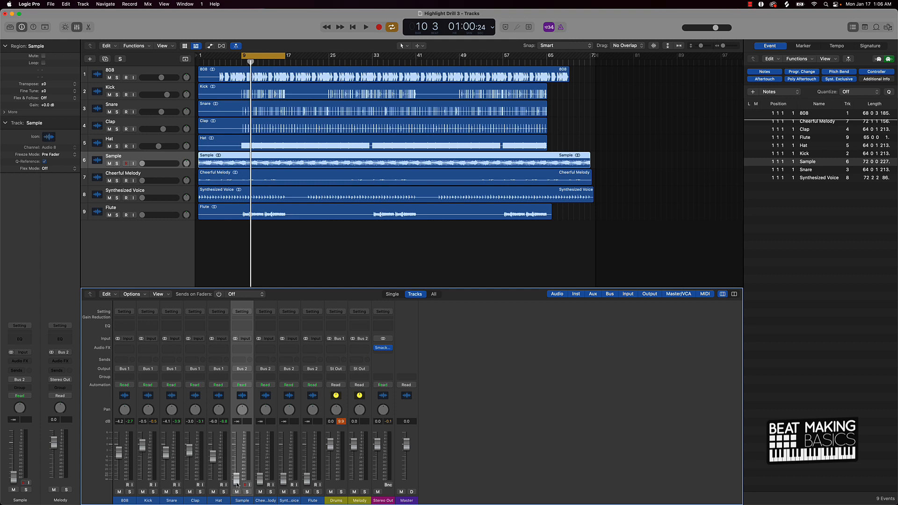
{"action": "left_click_drag", "start_coordinate": [236, 478], "coordinate": [236, 463]}
{"action": "left_click_drag", "start_coordinate": [239, 458], "coordinate": [237, 459]}
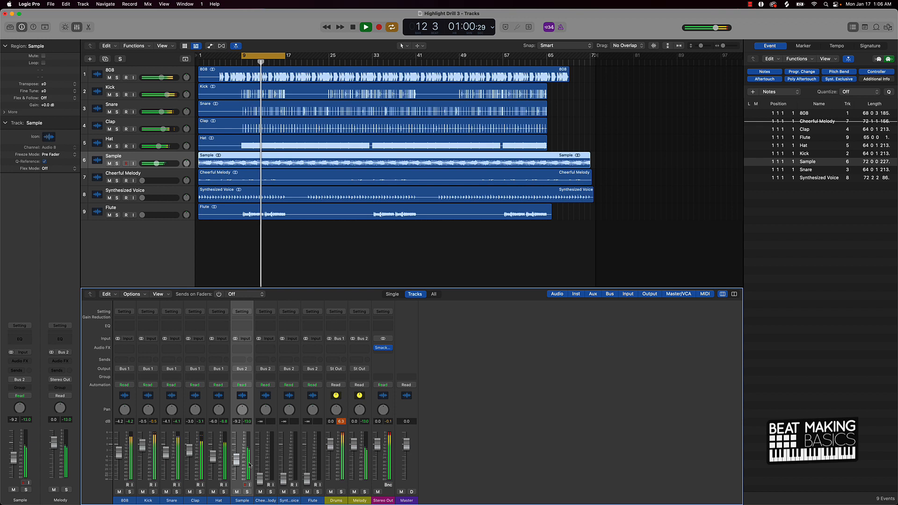
{"action": "key", "text": "space"}
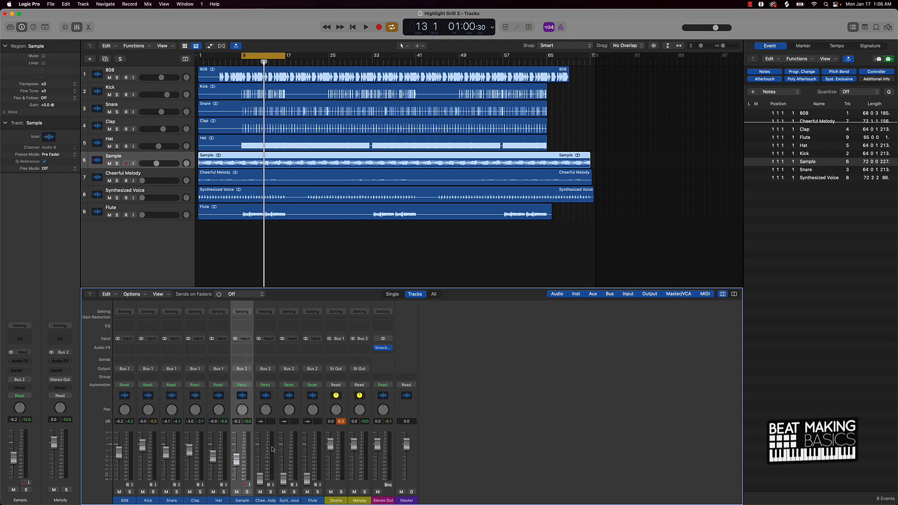
Step: Move the Synthesized Voice track above Cheerful Melody and set its fader to about -9.0 dB
{"action": "left_click_drag", "start_coordinate": [145, 190], "coordinate": [145, 174]}
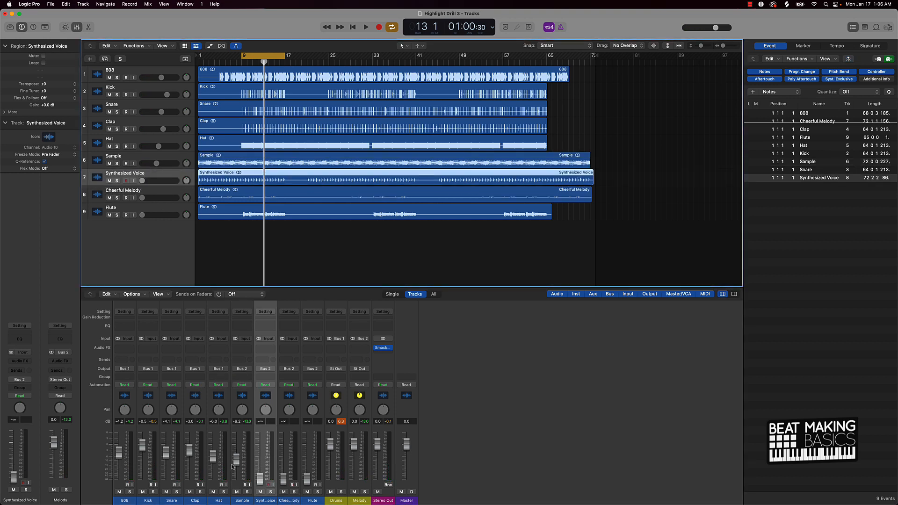
{"action": "left_click_drag", "start_coordinate": [260, 480], "coordinate": [236, 462]}
{"action": "key", "text": "space"}
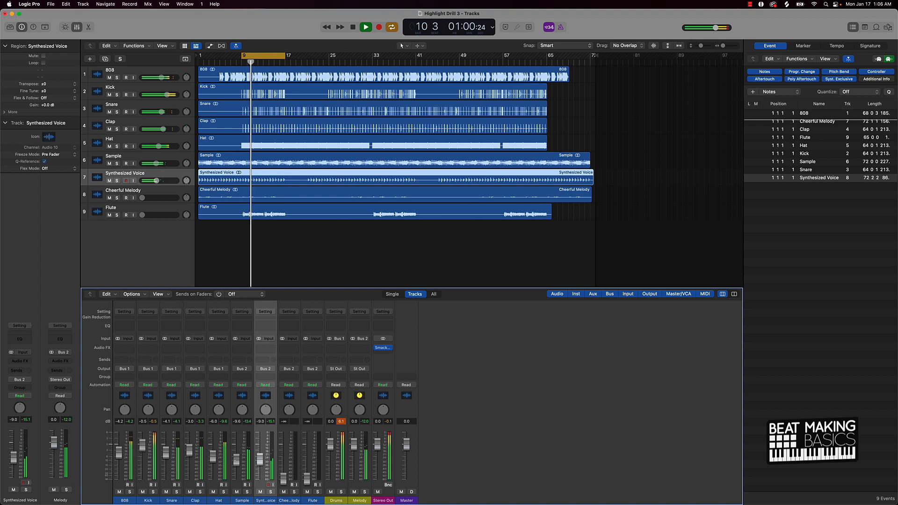
{"action": "key", "text": "space"}
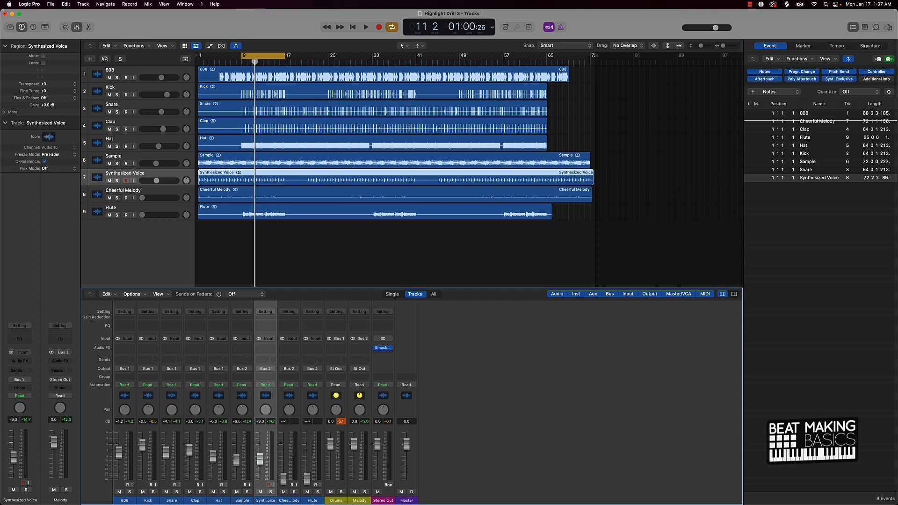
{"action": "key", "text": "space"}
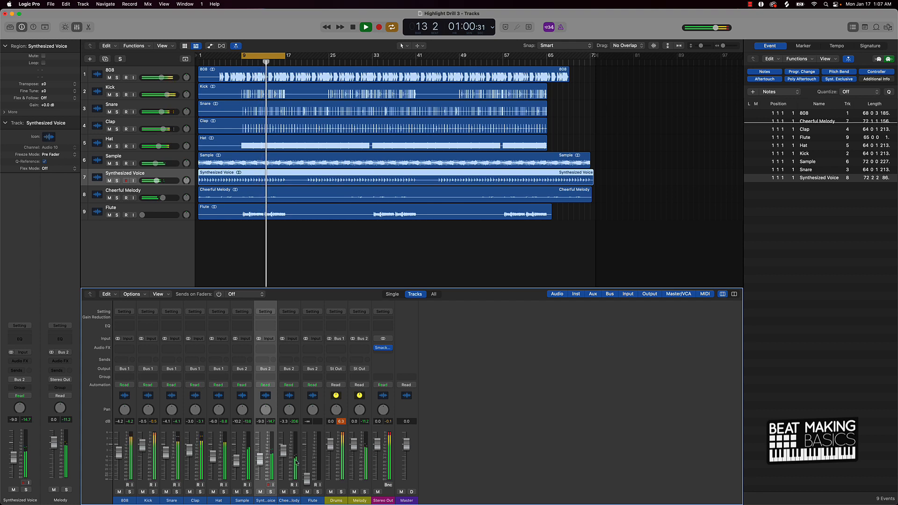
{"action": "key", "text": "space"}
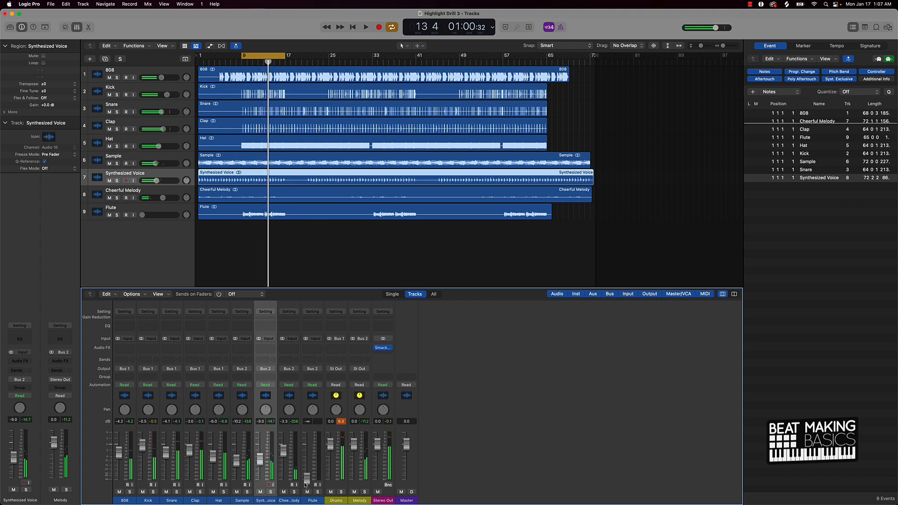
Step: Set the Flute fader to about -12.0 dB while playing, then reset the Drums peak meter
{"action": "left_click_drag", "start_coordinate": [307, 478], "coordinate": [307, 459]}
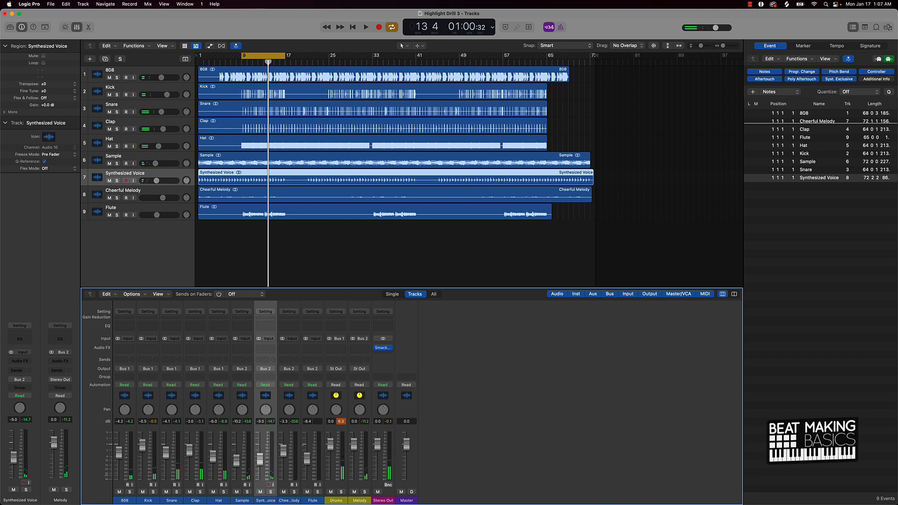
{"action": "key", "text": "space"}
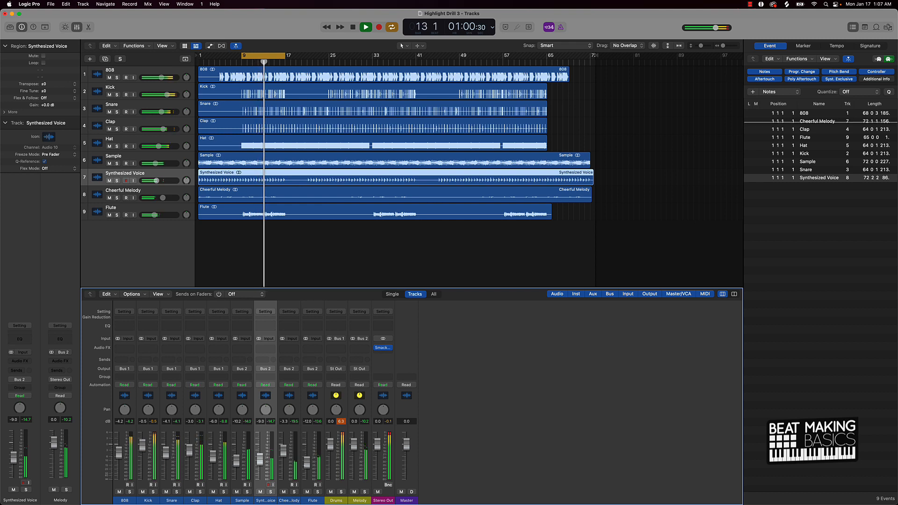
{"action": "key", "text": "space"}
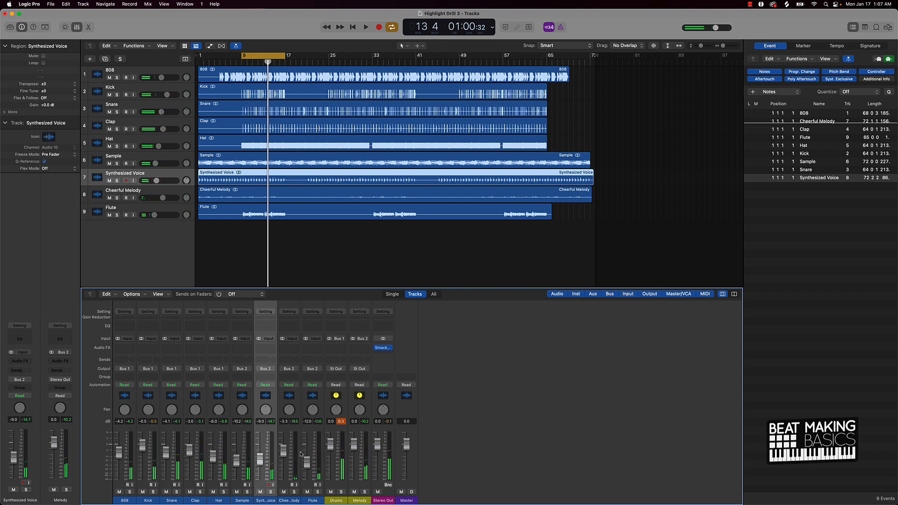
{"action": "left_click", "coordinate": [341, 421]}
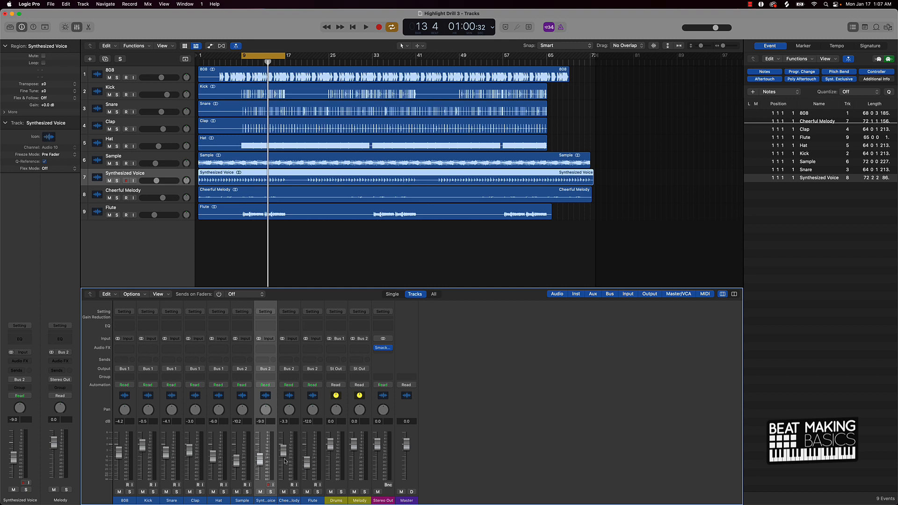
Step: Select the Sample channel and mute the Synthesized Voice, Cheerful Melody and Flute tracks
{"action": "left_click", "coordinate": [239, 481]}
{"action": "left_click", "coordinate": [260, 492]}
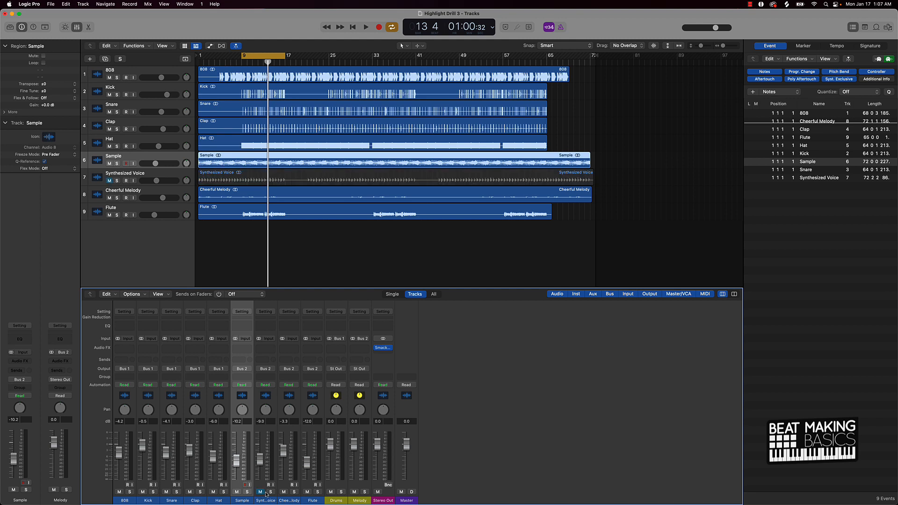
{"action": "left_click", "coordinate": [284, 492]}
{"action": "left_click", "coordinate": [307, 492]}
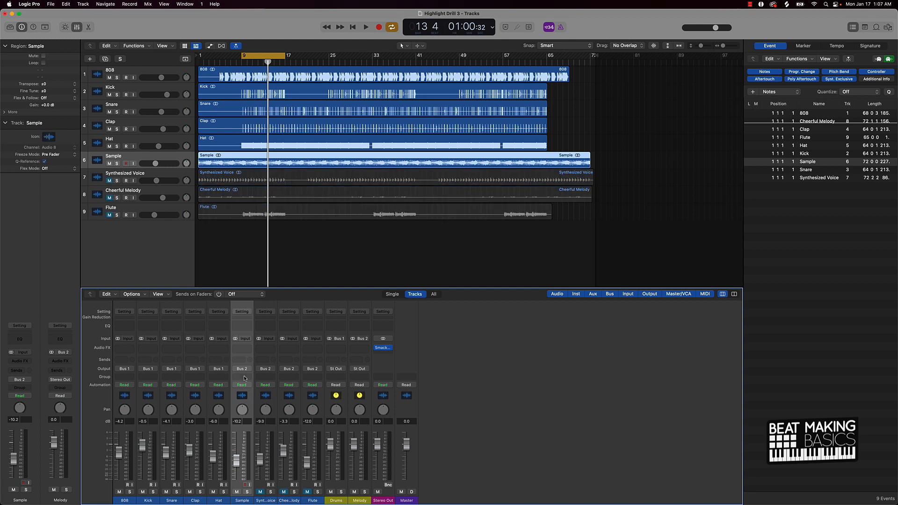
Step: Insert a Channel EQ on the Sample channel and open its low-cut band
{"action": "left_click", "coordinate": [242, 325]}
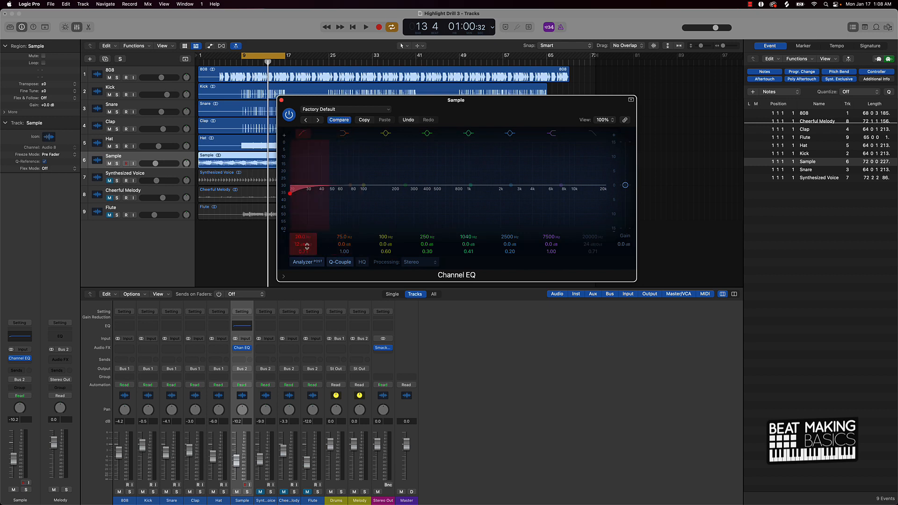
{"action": "left_click_drag", "start_coordinate": [305, 245], "coordinate": [305, 232]}
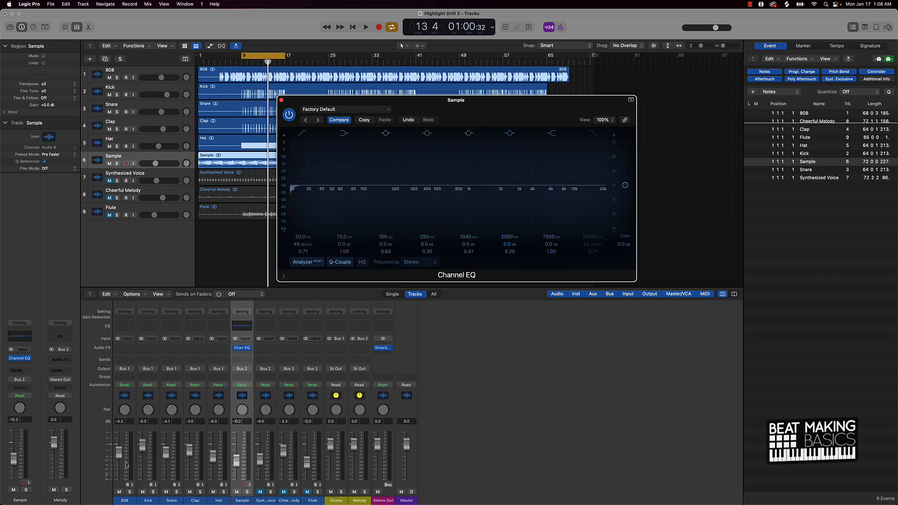
Step: Insert a Channel EQ on the 808 channel and arrange the 808 and Sample EQ windows side by side
{"action": "left_click", "coordinate": [122, 326]}
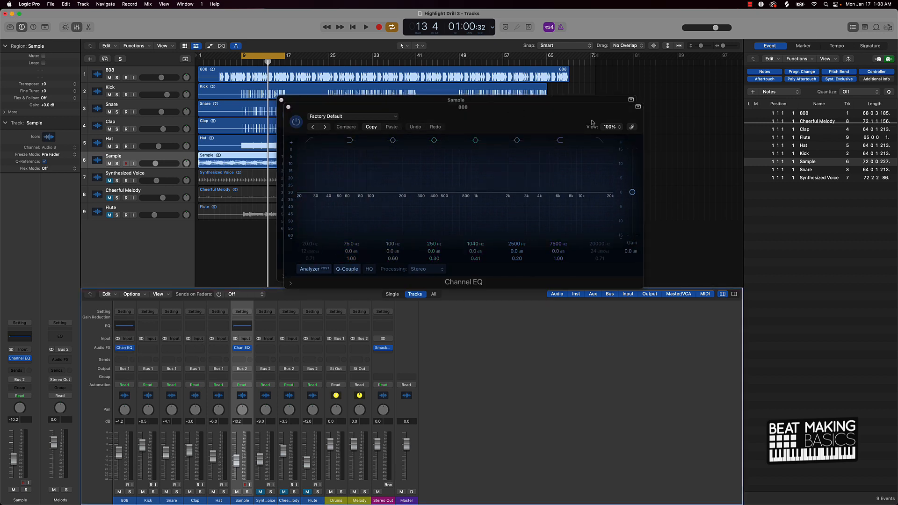
{"action": "left_click", "coordinate": [643, 117]}
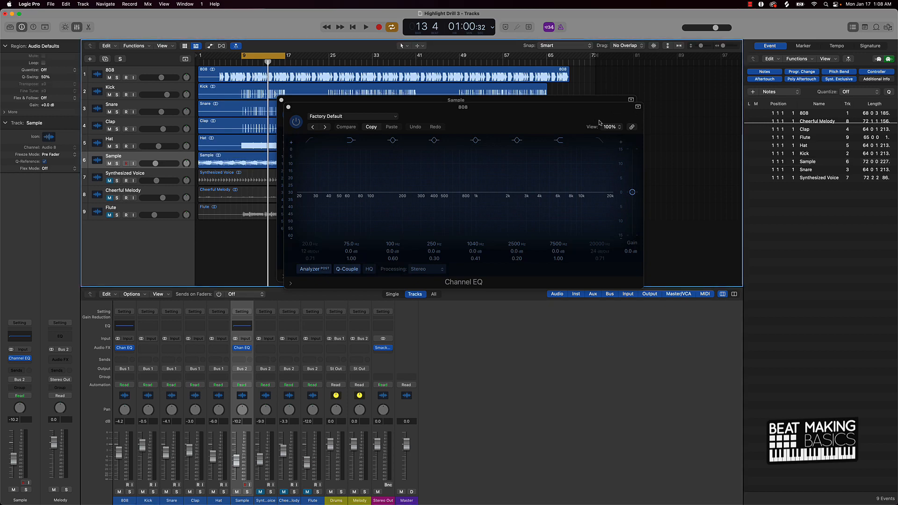
{"action": "left_click_drag", "start_coordinate": [598, 123], "coordinate": [332, 112]}
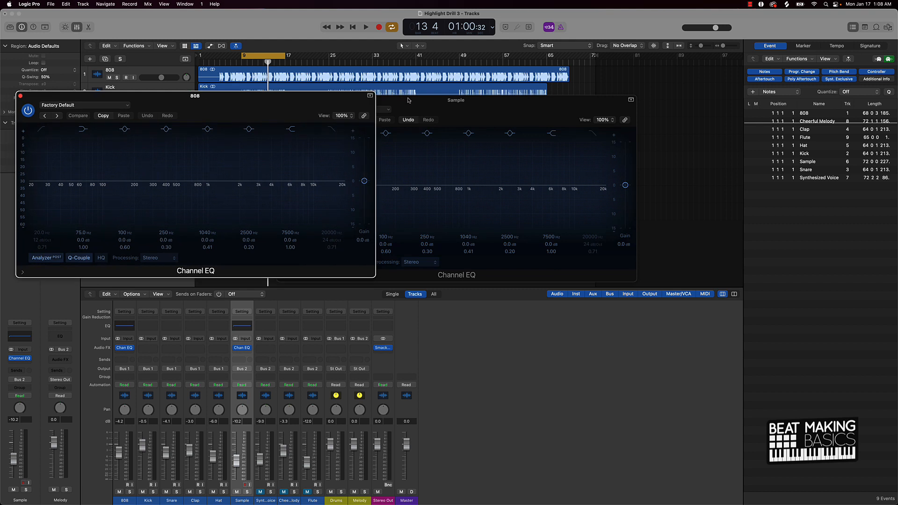
{"action": "left_click_drag", "start_coordinate": [408, 101], "coordinate": [511, 96]}
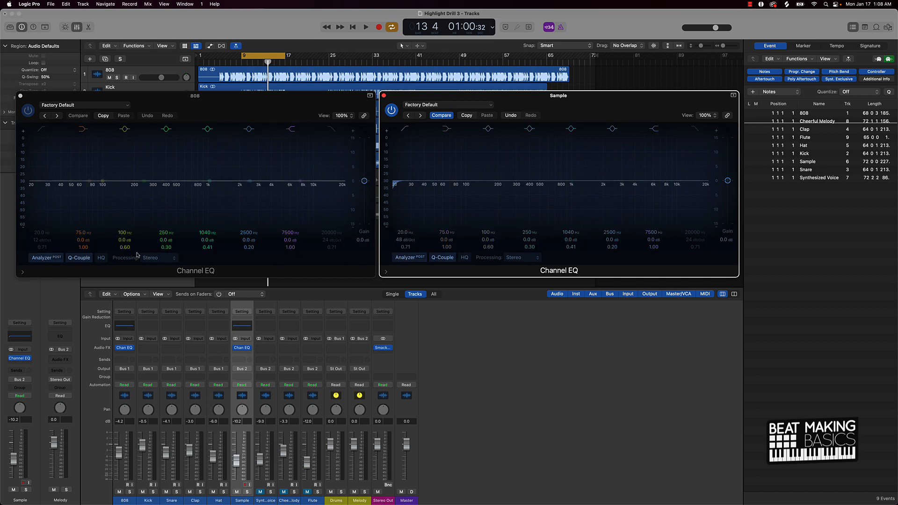
Step: Play the beat and set the Sample EQ low cut to about 436 Hz at 48 dB/Oct
{"action": "key", "text": "space"}
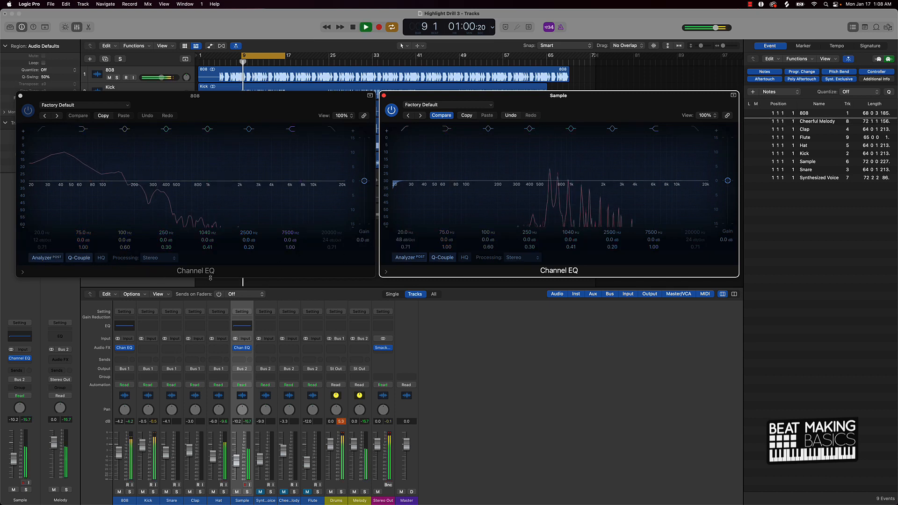
{"action": "key", "text": "space"}
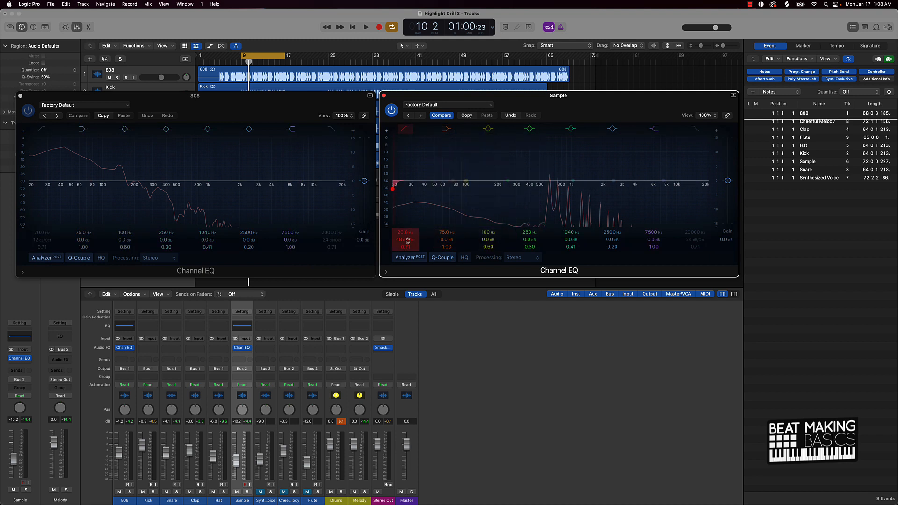
{"action": "mouse_move", "coordinate": [399, 232]}
{"action": "left_mouse_down"}
{"action": "mouse_move", "coordinate": [399, 201]}
{"action": "mouse_move", "coordinate": [399, 230]}
{"action": "left_mouse_up"}
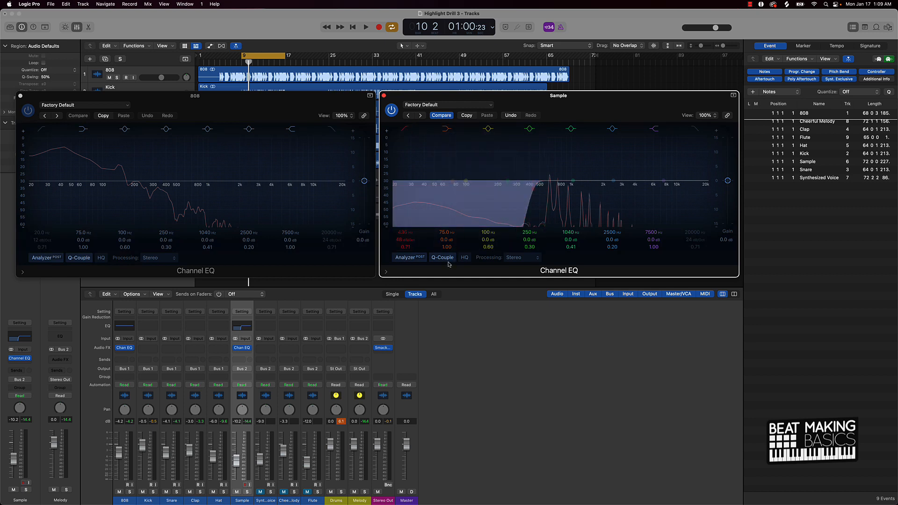
{"action": "key", "text": "space"}
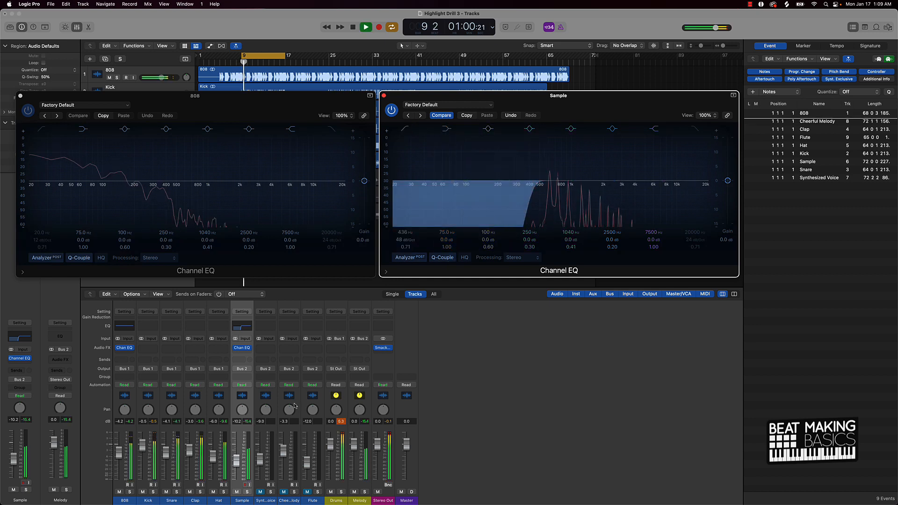
{"action": "key", "text": "space"}
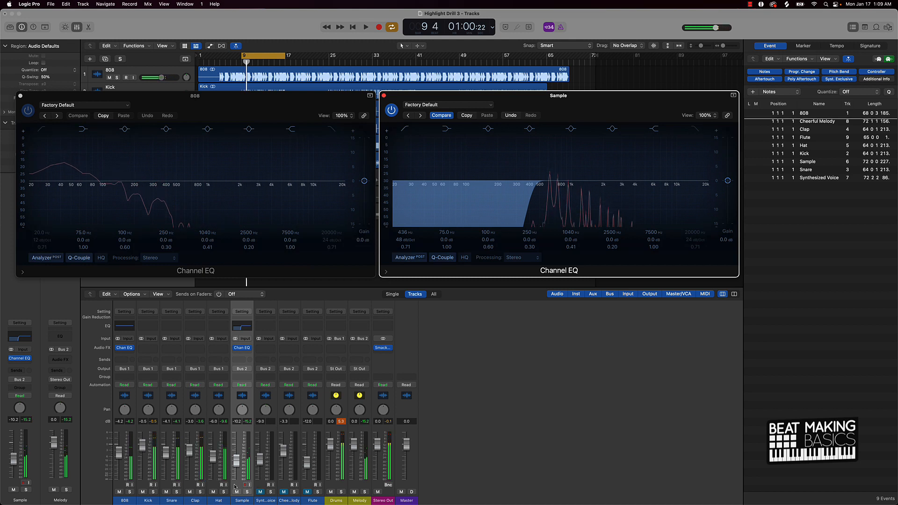
Step: Insert a Channel EQ on the Hat channel with a low cut at about 2500 Hz, then close it
{"action": "left_click", "coordinate": [219, 326]}
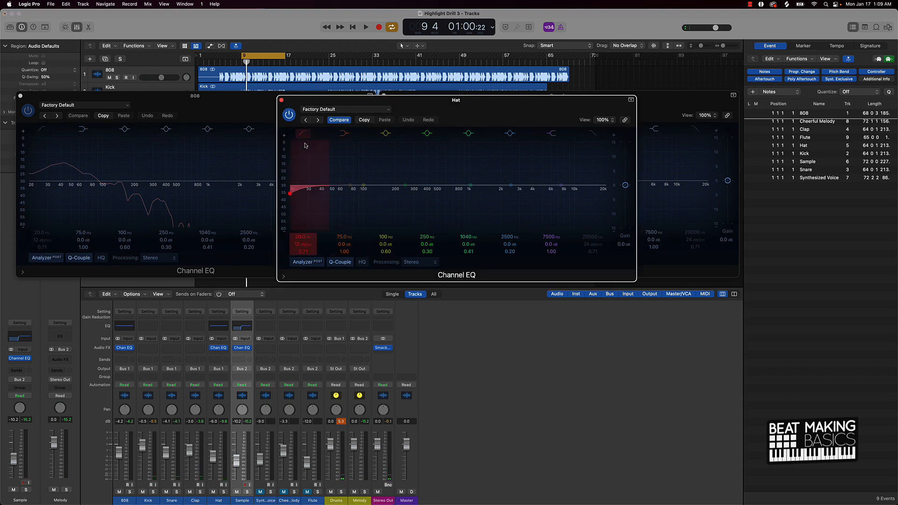
{"action": "left_click_drag", "start_coordinate": [306, 240], "coordinate": [305, 229]}
{"action": "key", "text": "space"}
{"action": "key", "text": "space"}
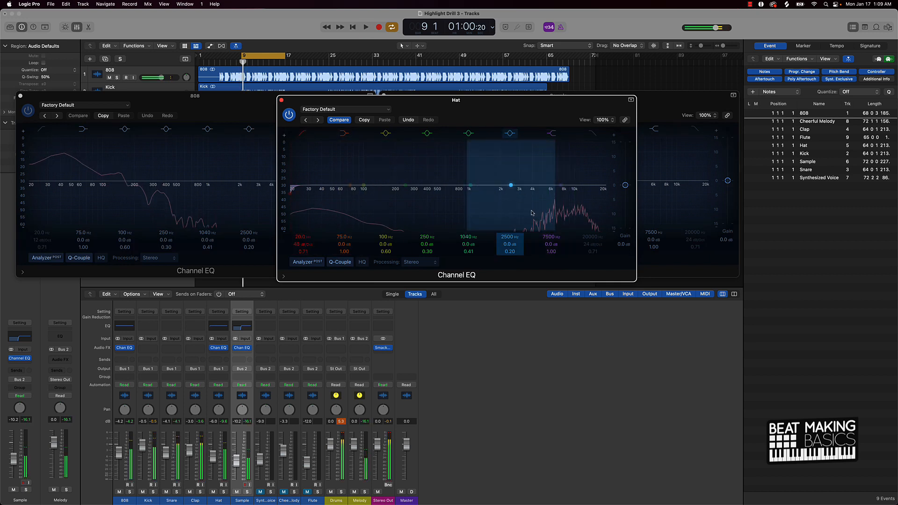
{"action": "left_click", "coordinate": [302, 133]}
{"action": "left_click", "coordinate": [302, 133]}
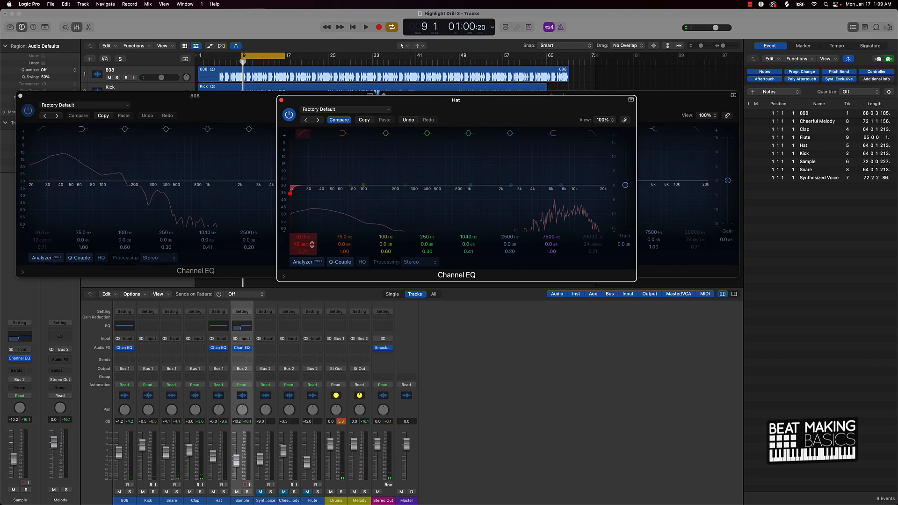
{"action": "left_click_drag", "start_coordinate": [295, 237], "coordinate": [295, 201]}
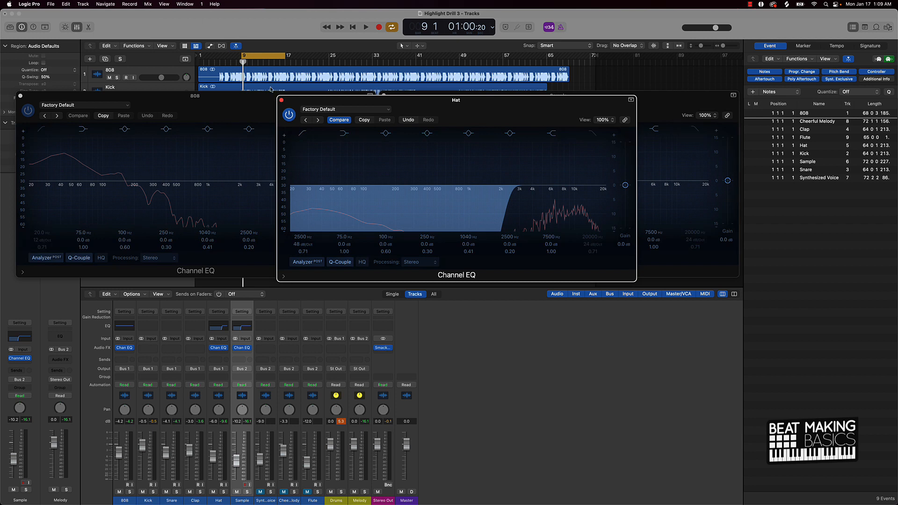
{"action": "left_click", "coordinate": [281, 99]}
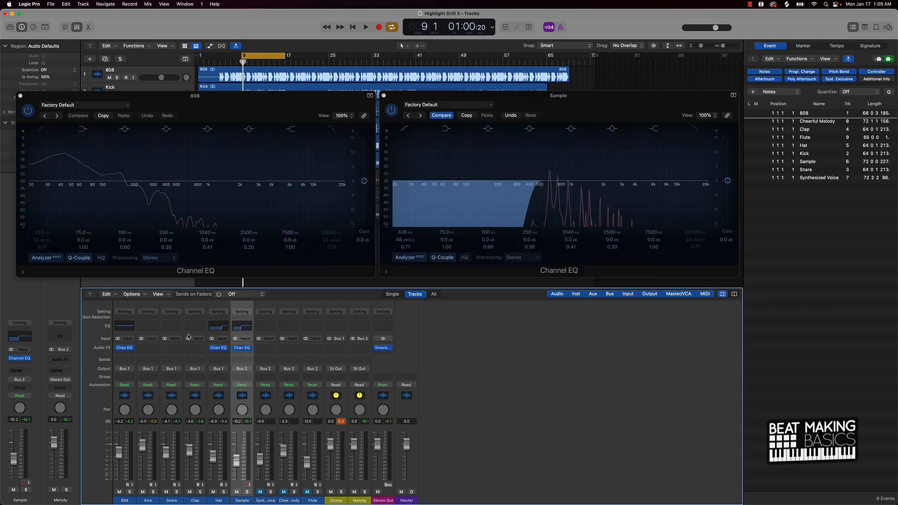
Step: Insert a Channel EQ on the Clap channel and set a low cut around 408 Hz while playing
{"action": "left_click", "coordinate": [189, 329]}
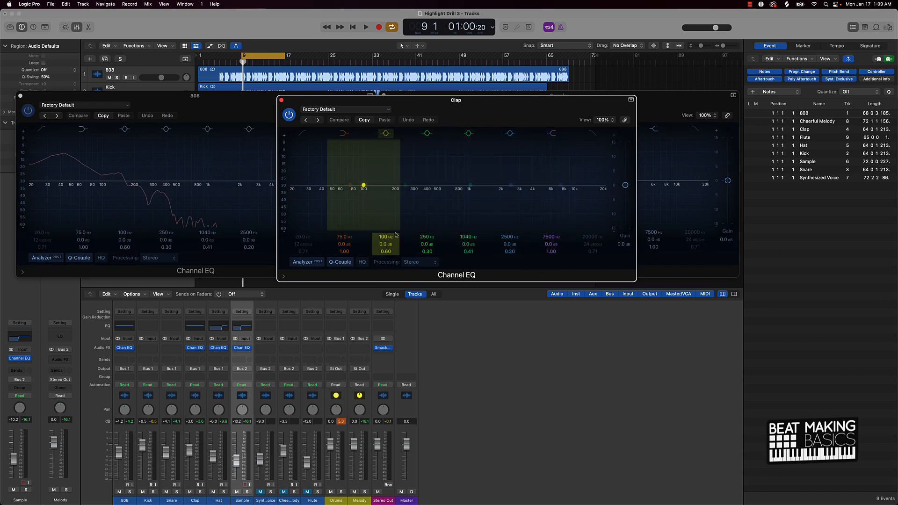
{"action": "key", "text": "space"}
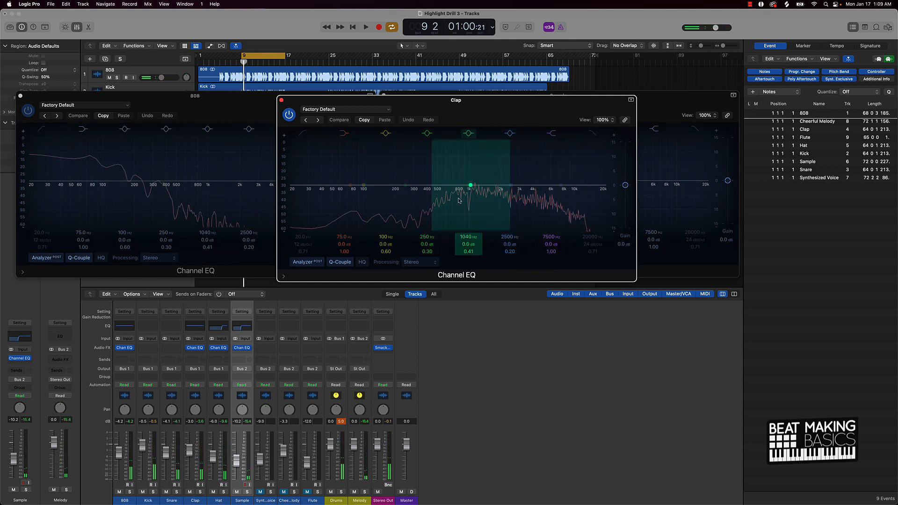
{"action": "left_click", "coordinate": [303, 133]}
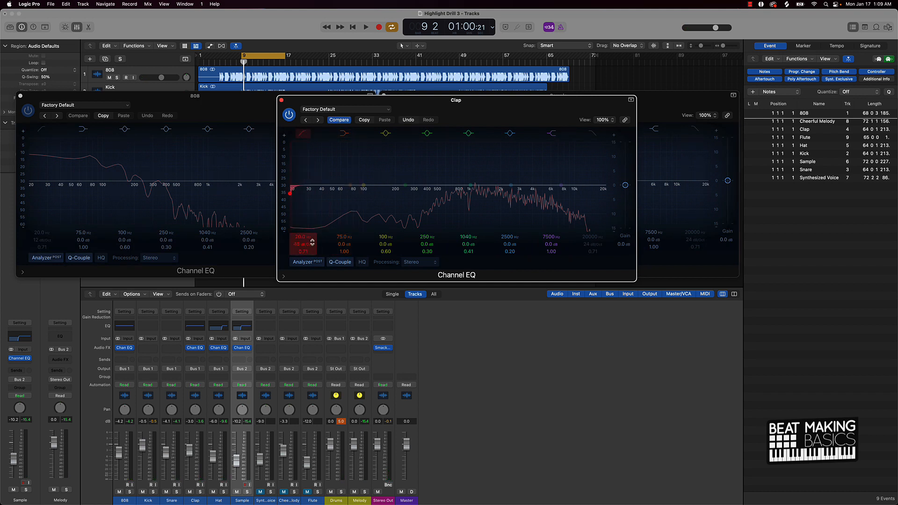
{"action": "left_click_drag", "start_coordinate": [295, 236], "coordinate": [295, 199]}
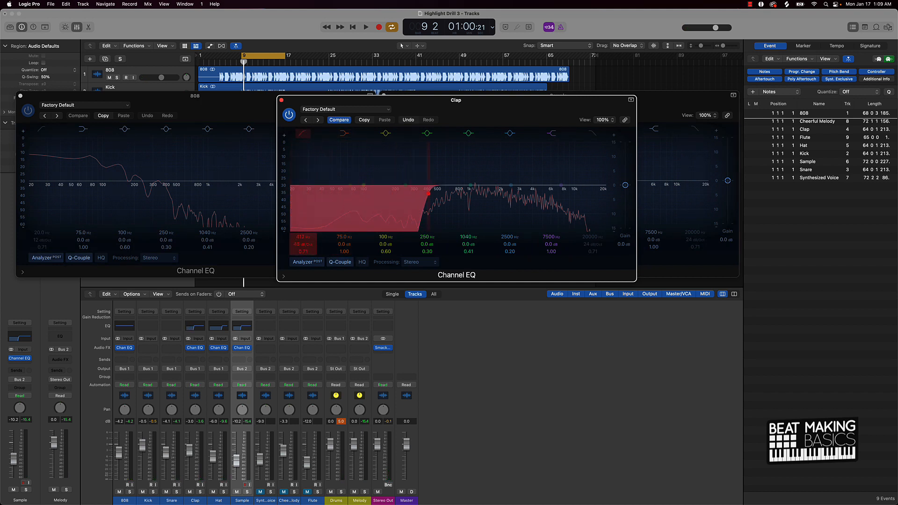
{"action": "scroll", "coordinate": [328, 225], "scroll_direction": "down", "scroll_amount": 1}
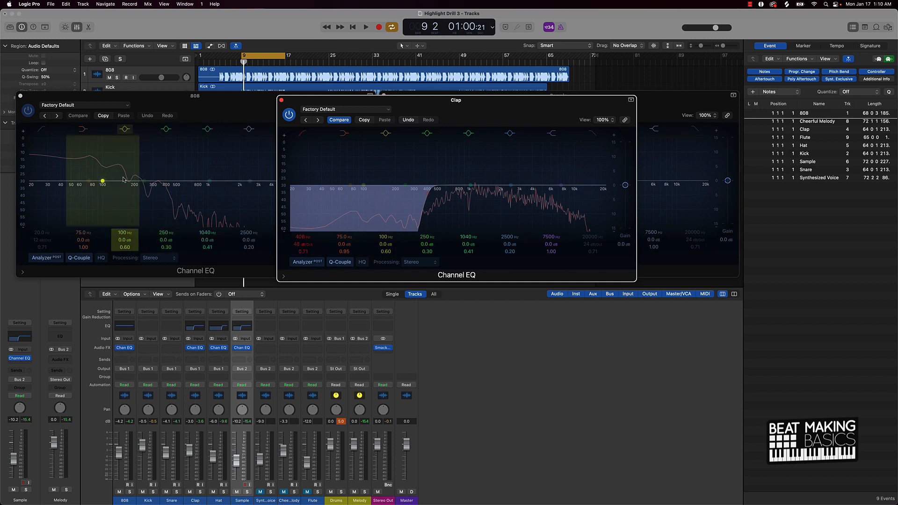
Step: Insert a Channel EQ on the Snare with a low cut near 294 Hz, then close the Snare, Clap and Sample EQ windows
{"action": "left_click", "coordinate": [171, 329]}
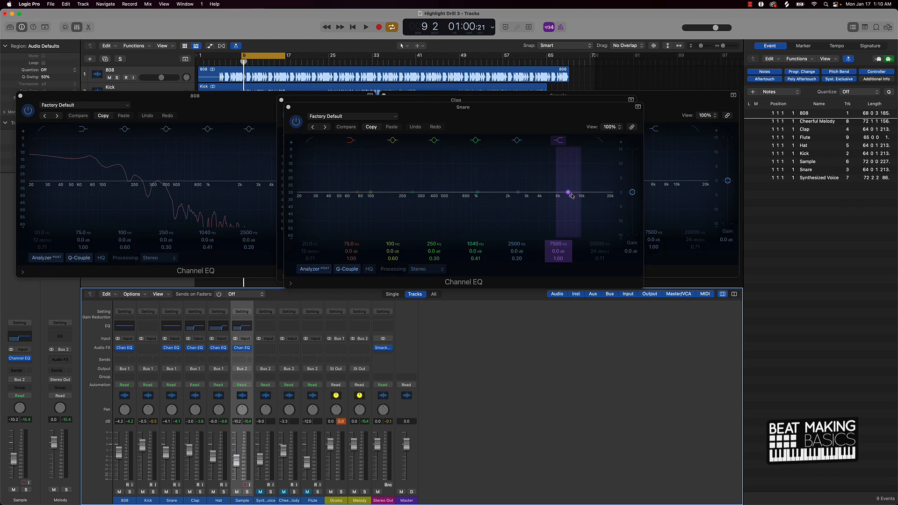
{"action": "key", "text": "space"}
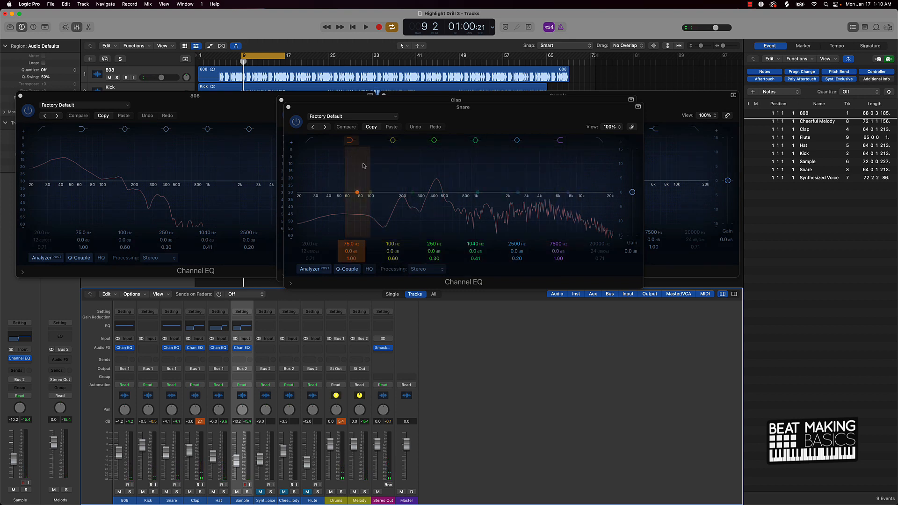
{"action": "left_click", "coordinate": [340, 190]}
{"action": "left_click_drag", "start_coordinate": [310, 251], "coordinate": [303, 208]}
{"action": "key", "text": "space"}
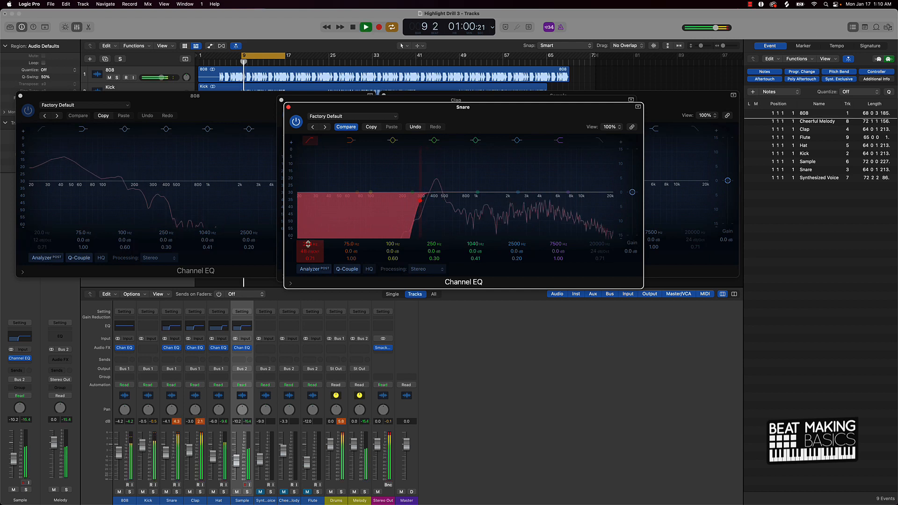
{"action": "key", "text": "space"}
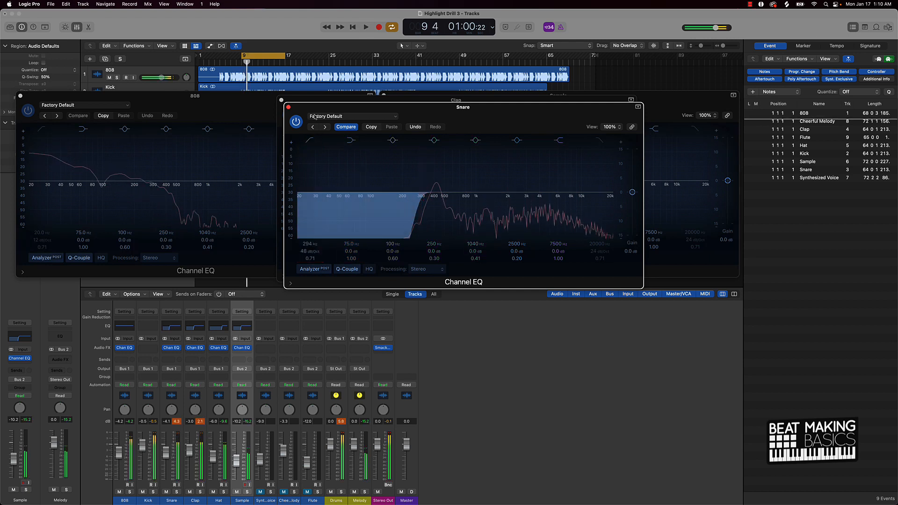
{"action": "left_click", "coordinate": [288, 107]}
{"action": "left_click", "coordinate": [281, 100]}
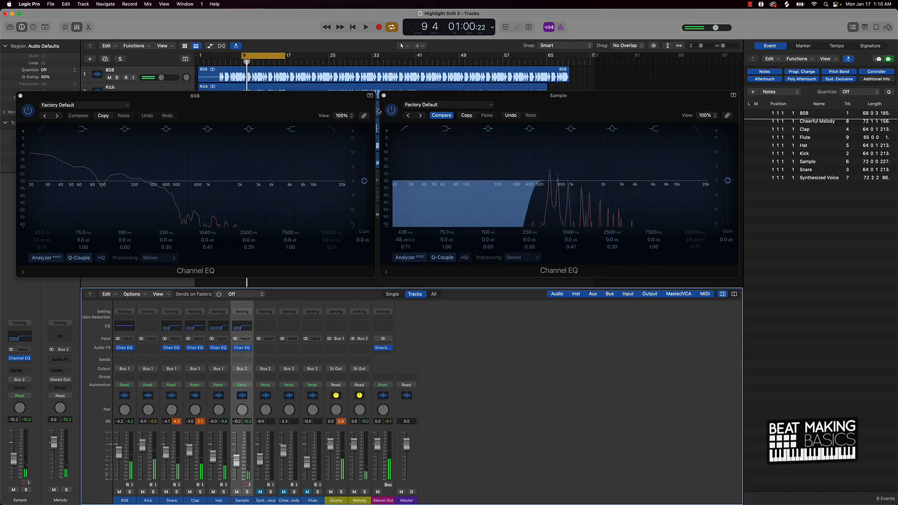
{"action": "left_click", "coordinate": [384, 96]}
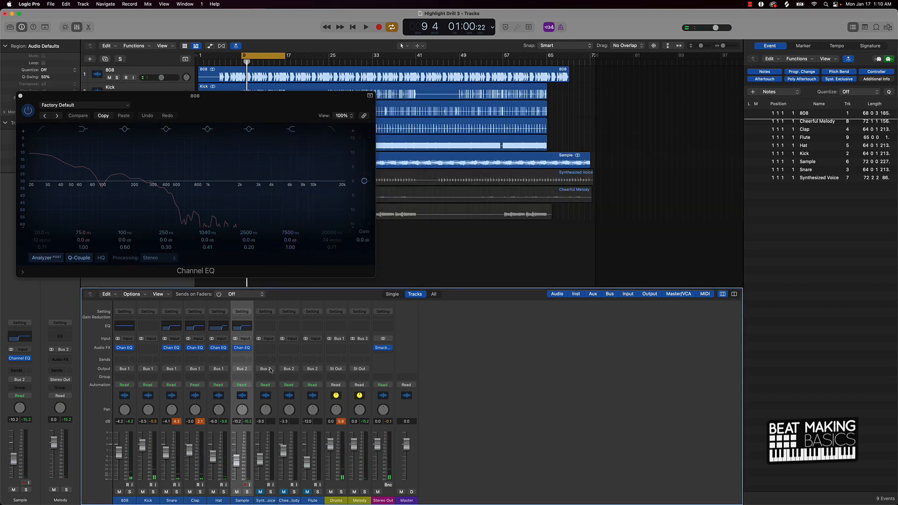
Step: Insert a Channel EQ on the Kick channel and set a high cut around 3380 Hz
{"action": "left_click", "coordinate": [144, 326]}
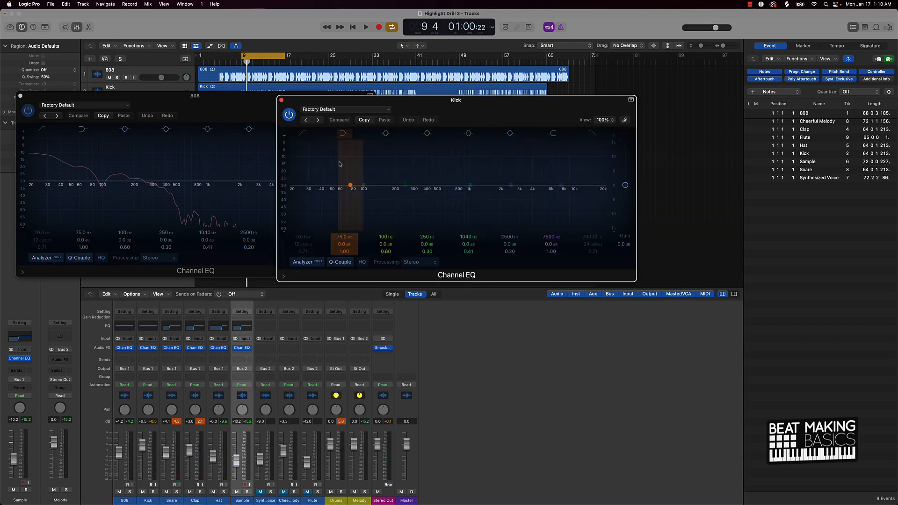
{"action": "left_click_drag", "start_coordinate": [384, 104], "coordinate": [458, 100]}
{"action": "key", "text": "space"}
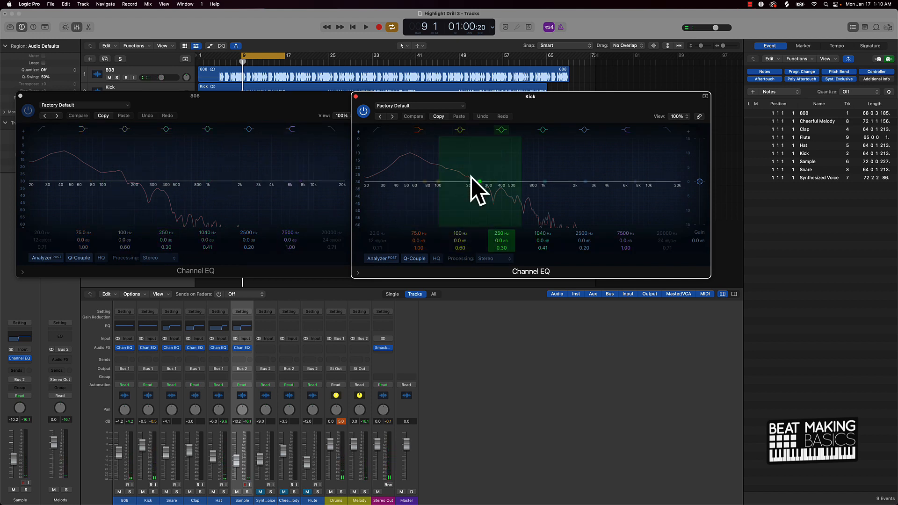
{"action": "left_click", "coordinate": [670, 133]}
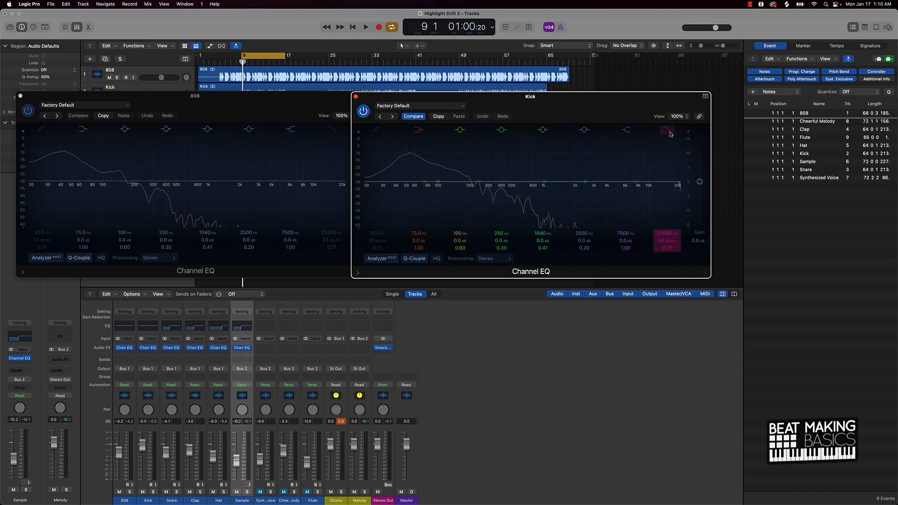
{"action": "left_click_drag", "start_coordinate": [666, 234], "coordinate": [667, 235]}
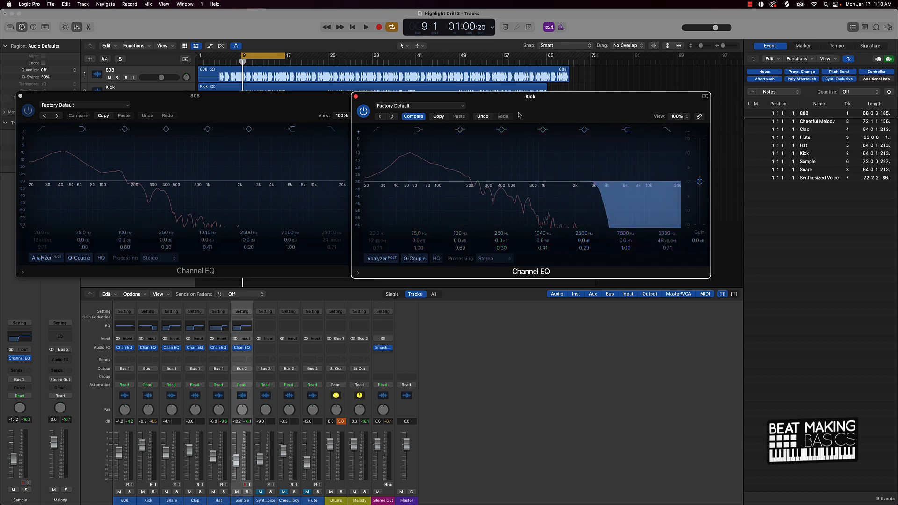
Step: Set a high cut around 4040 Hz on the 808's Channel EQ, then close the 808 and Kick EQ windows
{"action": "left_click", "coordinate": [348, 108]}
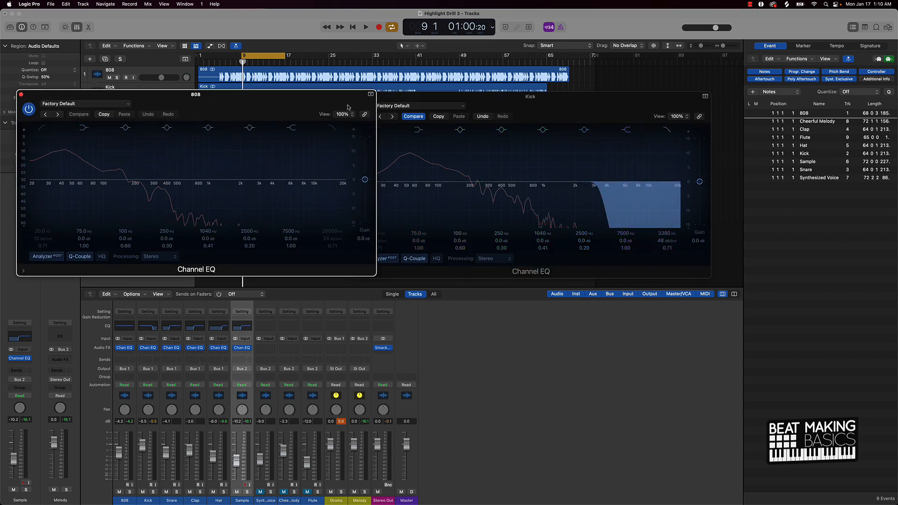
{"action": "left_click", "coordinate": [332, 130]}
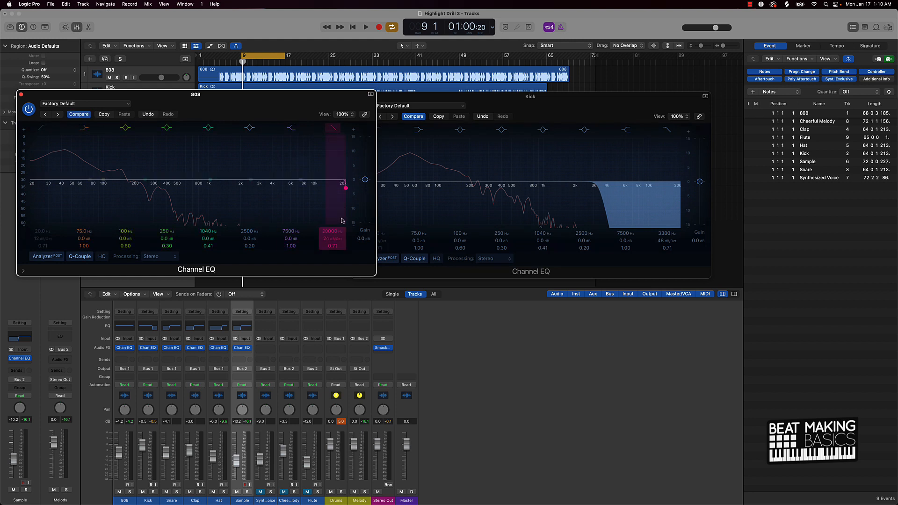
{"action": "scroll", "coordinate": [332, 232], "scroll_direction": "down", "scroll_amount": 15}
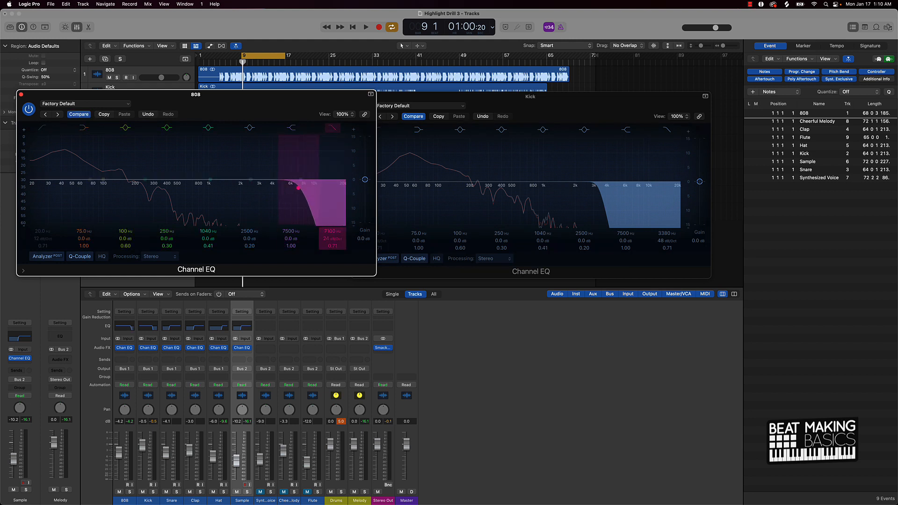
{"action": "scroll", "coordinate": [326, 239], "scroll_direction": "up", "scroll_amount": 2}
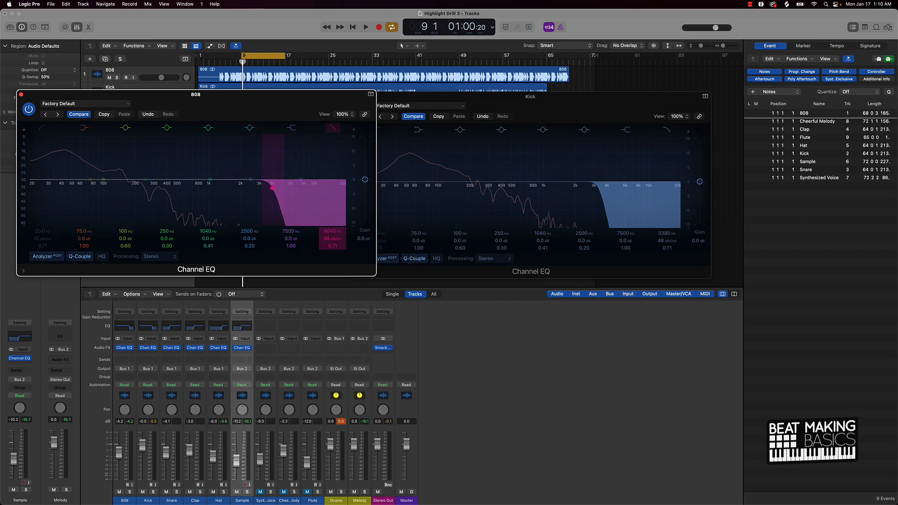
{"action": "left_click", "coordinate": [21, 95]}
{"action": "left_click", "coordinate": [354, 97]}
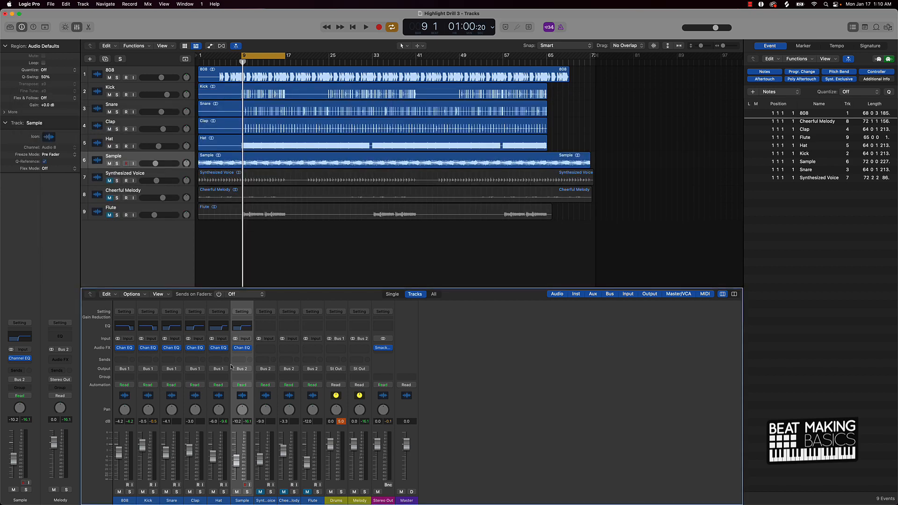
Step: Solo the Synthesized Voice, insert a Channel EQ on it with a low cut around 181 Hz while playing, then close it
{"action": "left_click", "coordinate": [260, 493]}
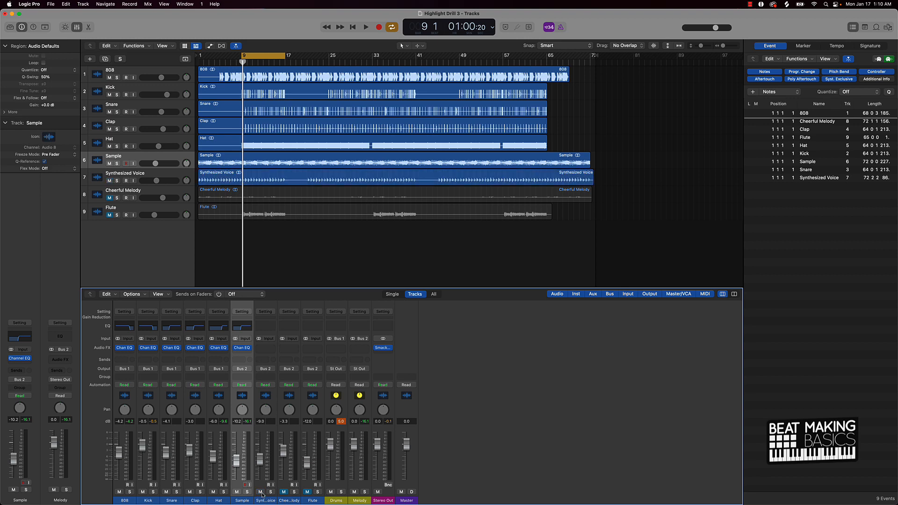
{"action": "left_click", "coordinate": [125, 329]}
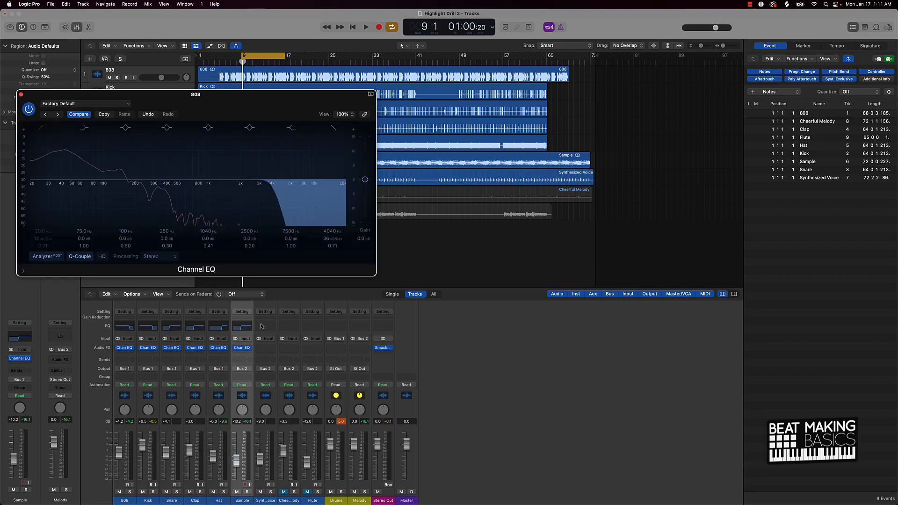
{"action": "left_click", "coordinate": [262, 326]}
{"action": "key", "text": "space"}
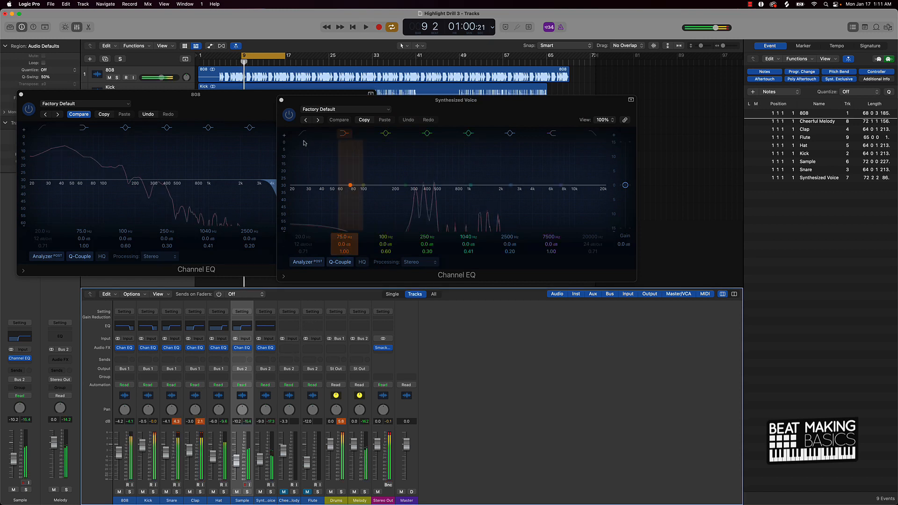
{"action": "left_click", "coordinate": [303, 134]}
{"action": "left_click_drag", "start_coordinate": [307, 242], "coordinate": [301, 202]}
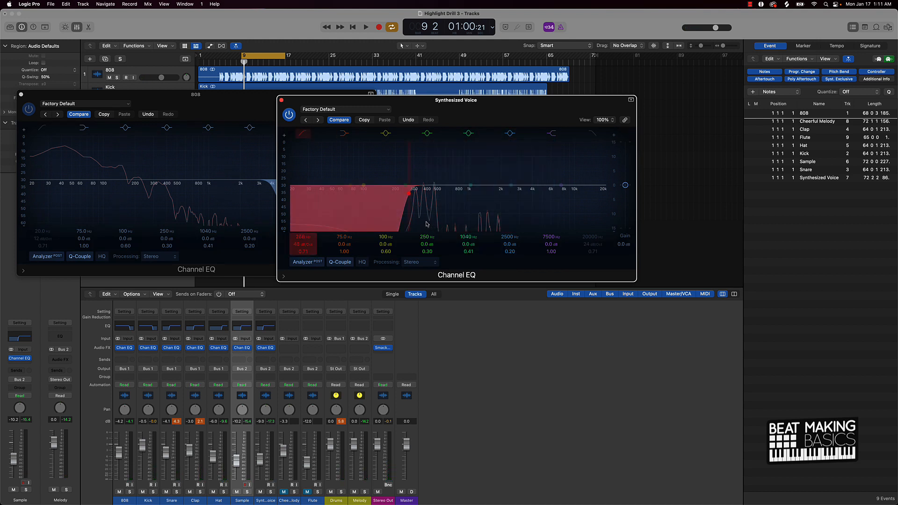
{"action": "key", "text": "space"}
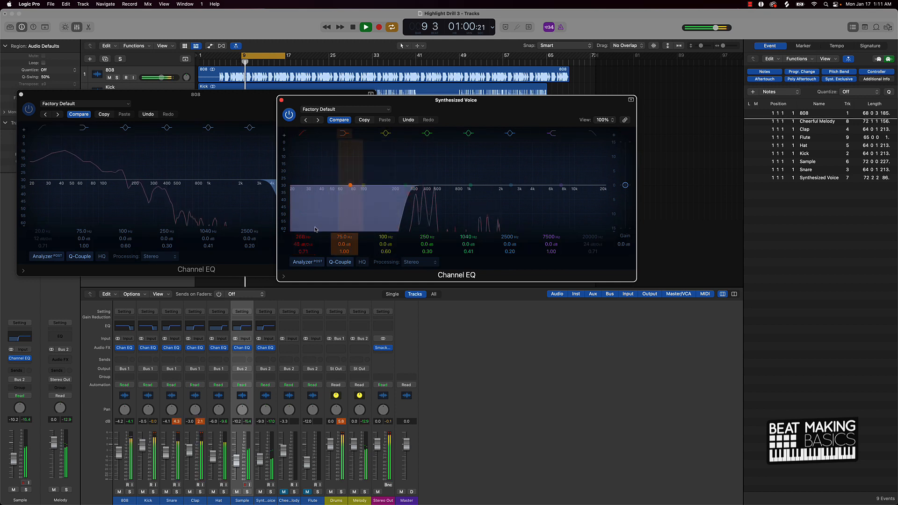
{"action": "left_click_drag", "start_coordinate": [302, 237], "coordinate": [303, 242]}
{"action": "key", "text": "space"}
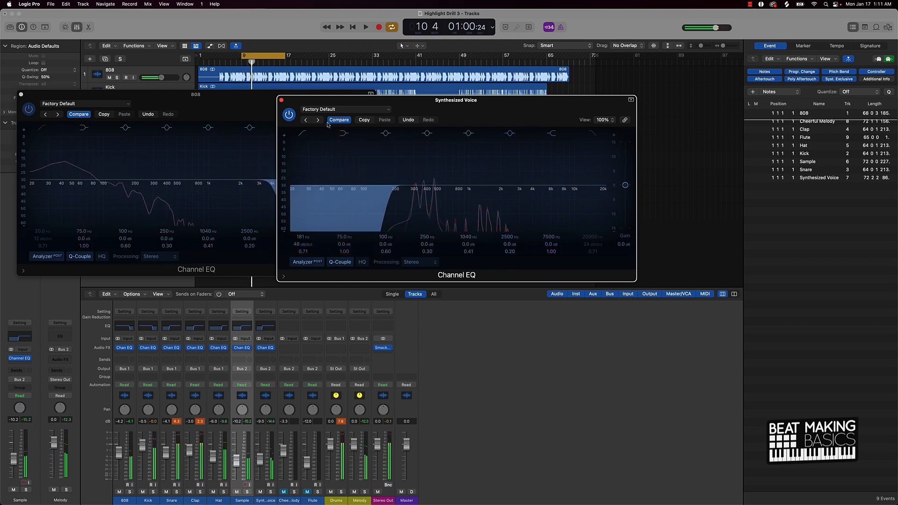
{"action": "left_click", "coordinate": [281, 100]}
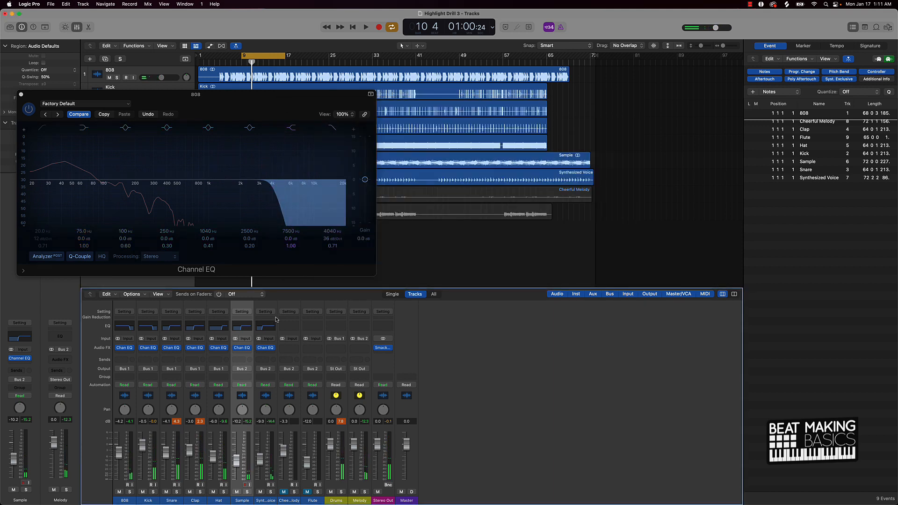
Step: Insert a Channel EQ on the Cheerful Melody, solo it, and set a steep low cut around 985 Hz, then close it
{"action": "left_click", "coordinate": [286, 328]}
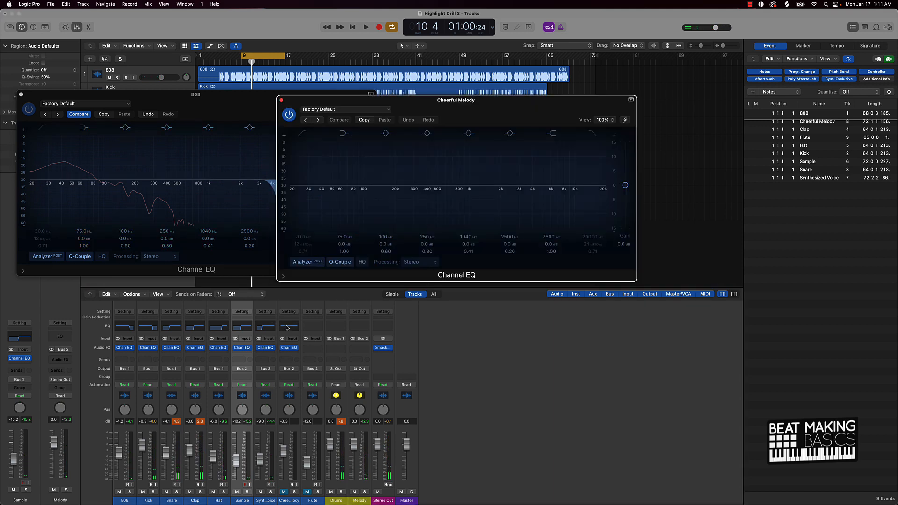
{"action": "left_click", "coordinate": [284, 492]}
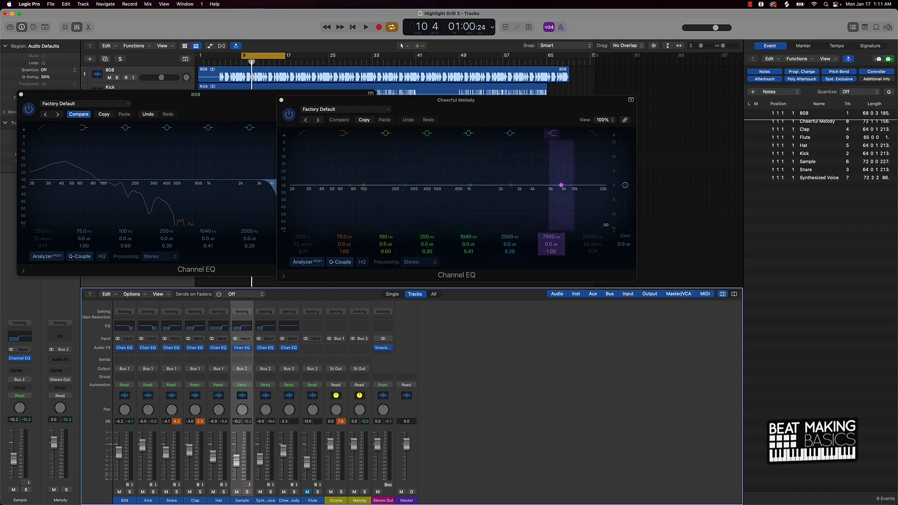
{"action": "key", "text": "space"}
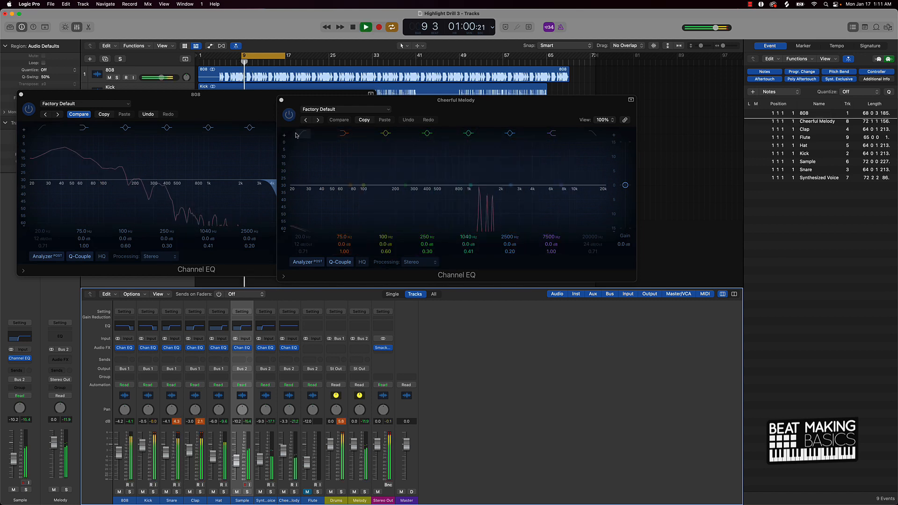
{"action": "left_click", "coordinate": [321, 236]}
{"action": "key", "text": "space"}
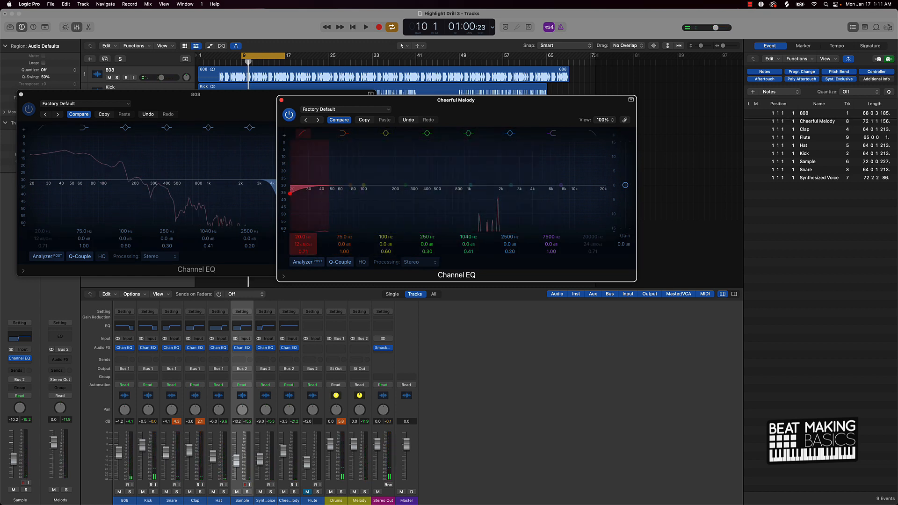
{"action": "left_click_drag", "start_coordinate": [290, 193], "coordinate": [432, 193]}
{"action": "left_click_drag", "start_coordinate": [310, 244], "coordinate": [303, 226]}
{"action": "key", "text": "space"}
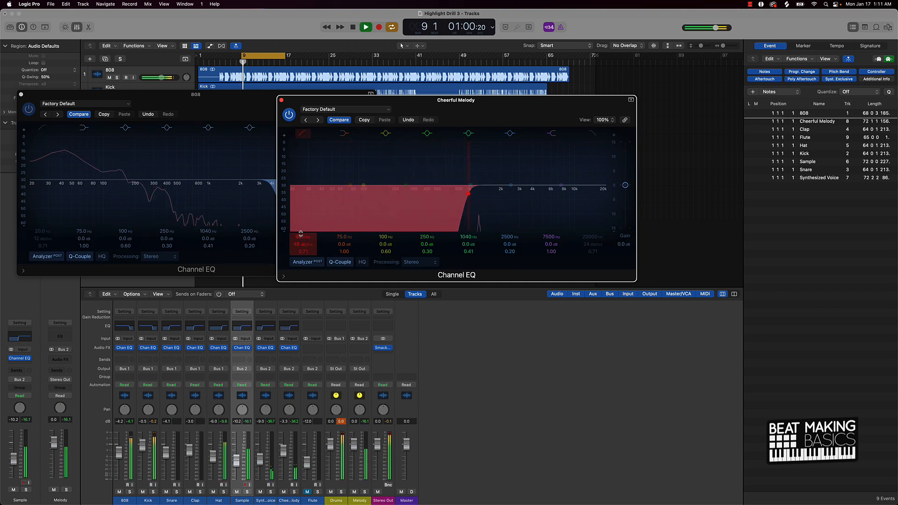
{"action": "key", "text": "space"}
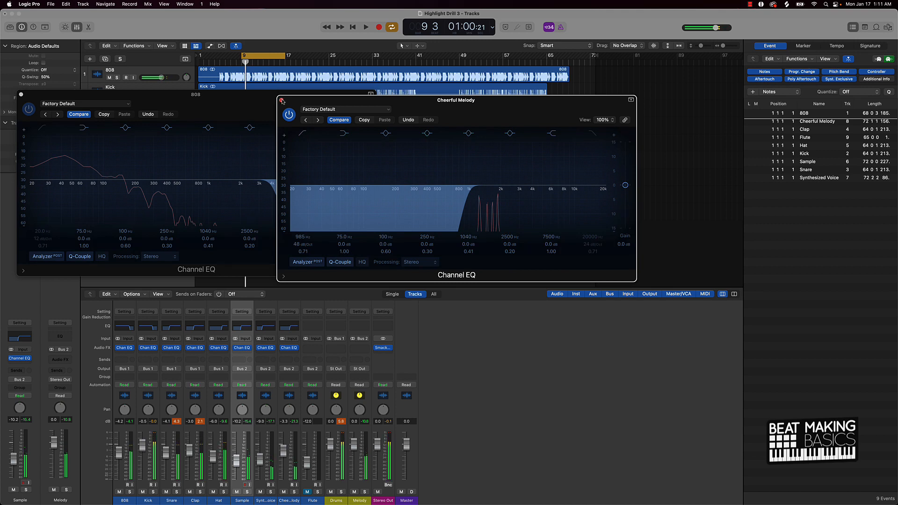
{"action": "left_click", "coordinate": [281, 100]}
Step: Insert a Channel EQ on the Flute, solo it, and set a 48 dB/Oct low cut around 416 Hz while playing
{"action": "left_click", "coordinate": [313, 327]}
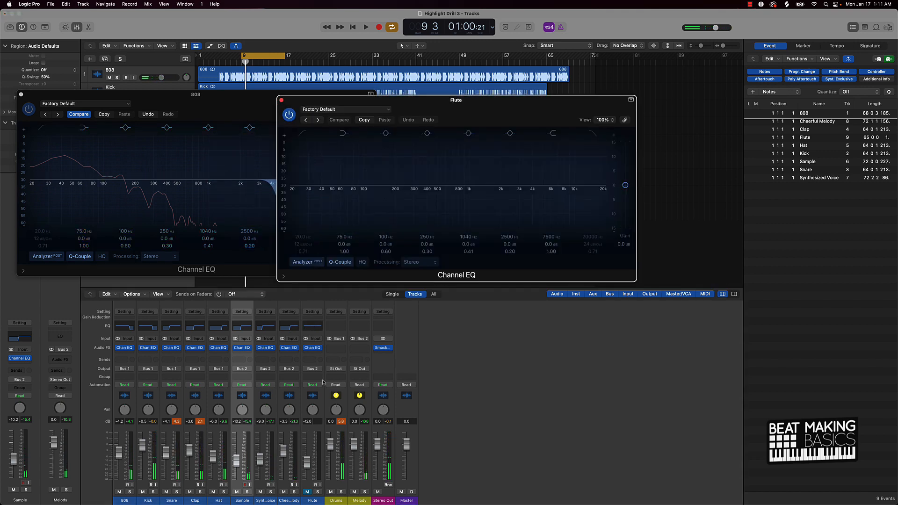
{"action": "left_click", "coordinate": [311, 487]}
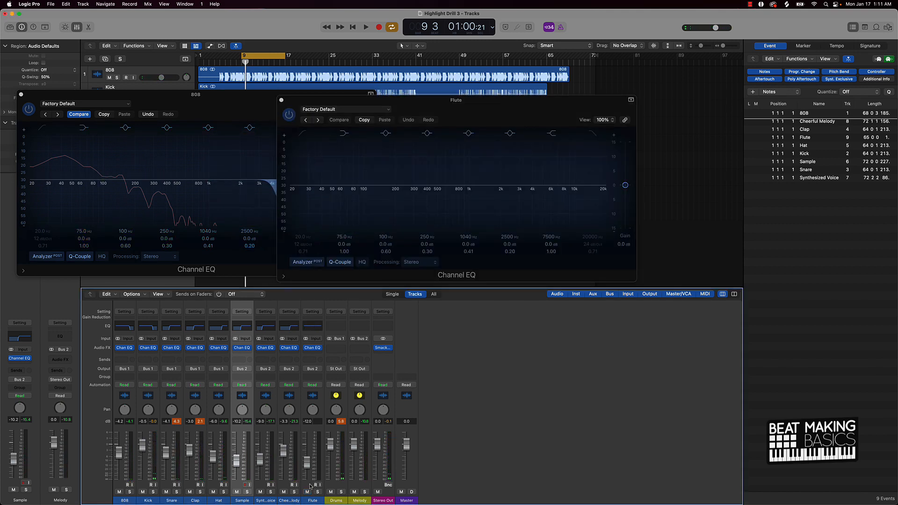
{"action": "left_click", "coordinate": [310, 487]}
{"action": "key", "text": "space"}
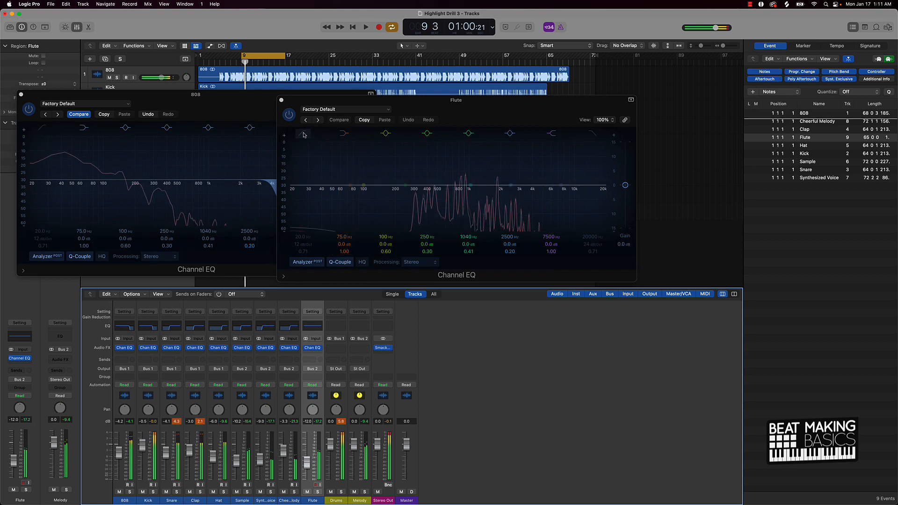
{"action": "left_click", "coordinate": [304, 134]}
{"action": "mouse_move", "coordinate": [310, 244]}
{"action": "left_mouse_down"}
{"action": "mouse_move", "coordinate": [310, 231]}
{"action": "mouse_move", "coordinate": [299, 236]}
{"action": "left_mouse_up"}
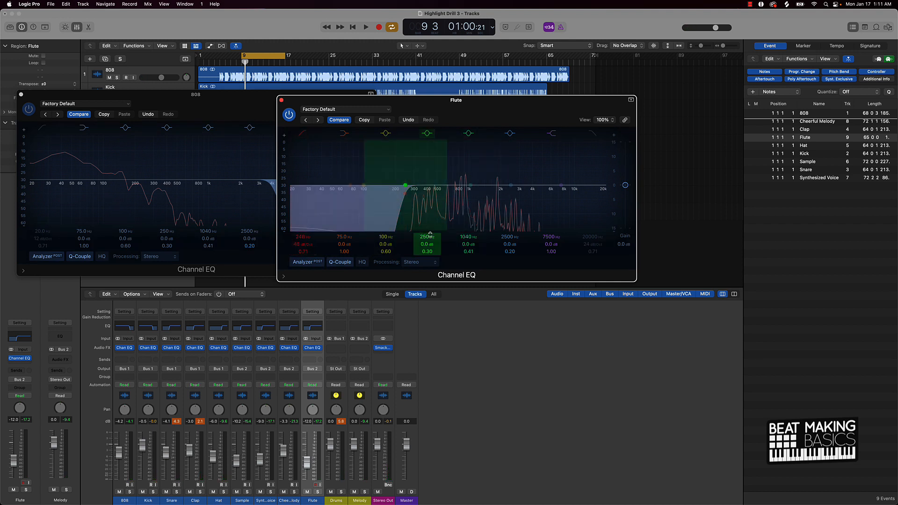
{"action": "key", "text": "space"}
{"action": "left_click_drag", "start_coordinate": [303, 237], "coordinate": [303, 235]}
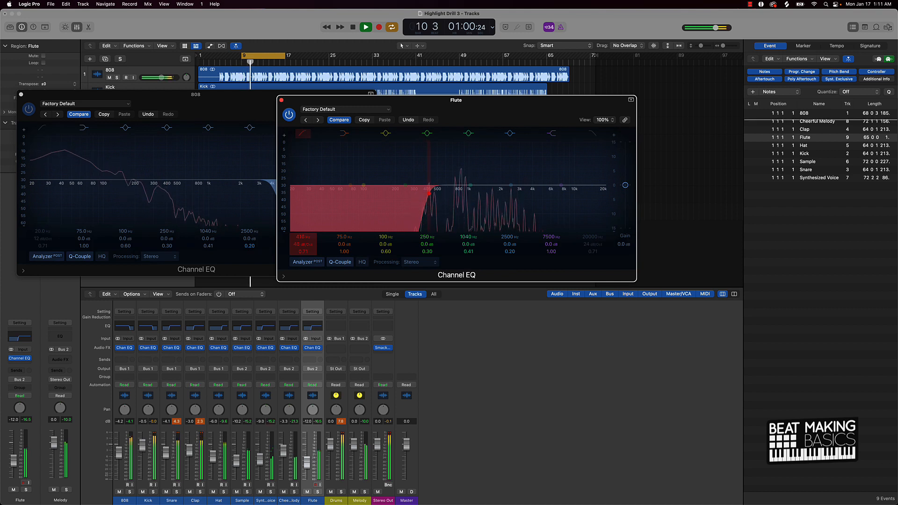
{"action": "key", "text": "space"}
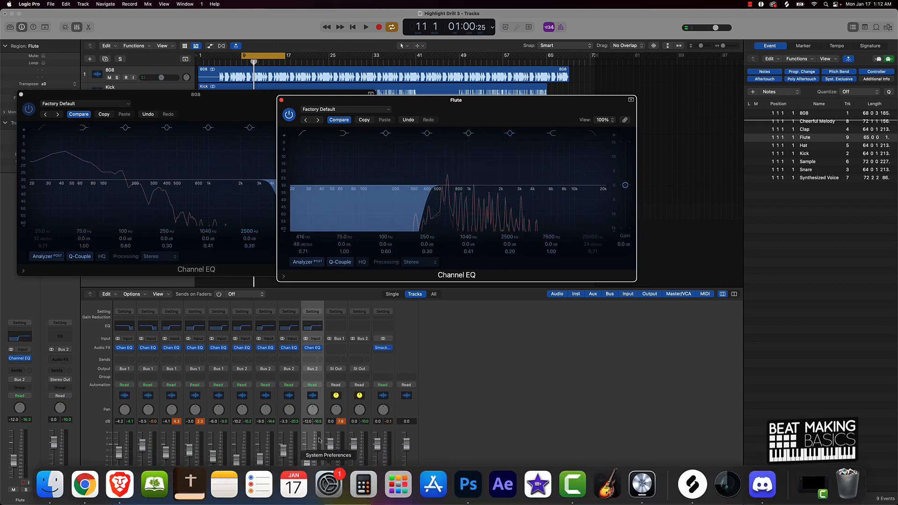
Step: Compare the Flute with its Channel EQ bypassed and re-enabled during playback
{"action": "left_click", "coordinate": [317, 491]}
{"action": "key", "text": "space"}
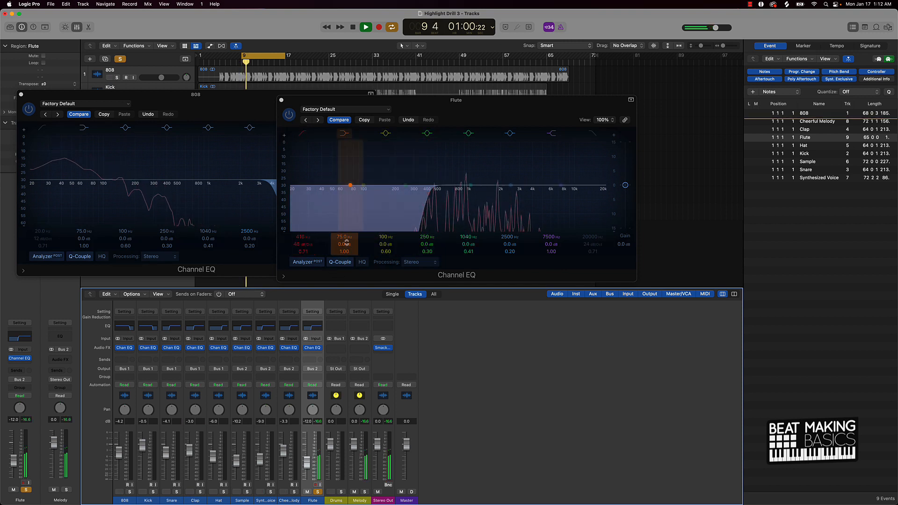
{"action": "key", "text": "space"}
{"action": "left_click", "coordinate": [294, 116]}
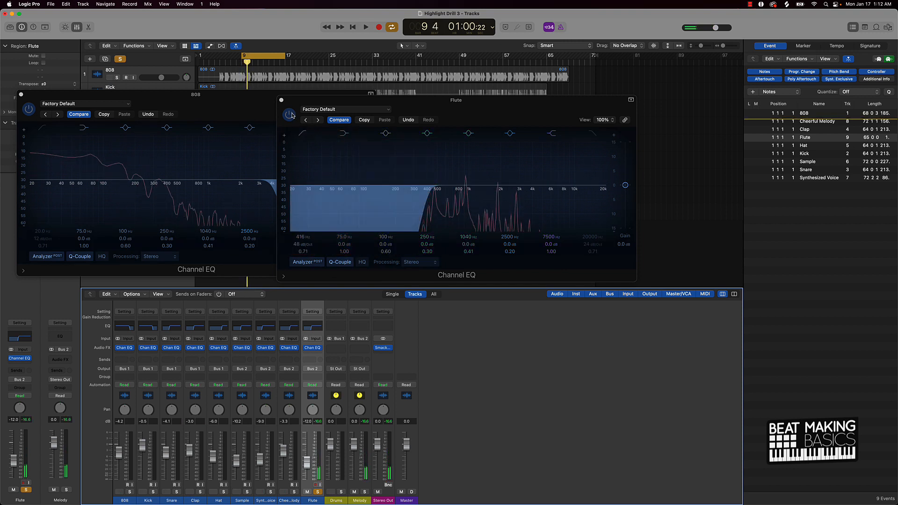
{"action": "left_click", "coordinate": [291, 115]}
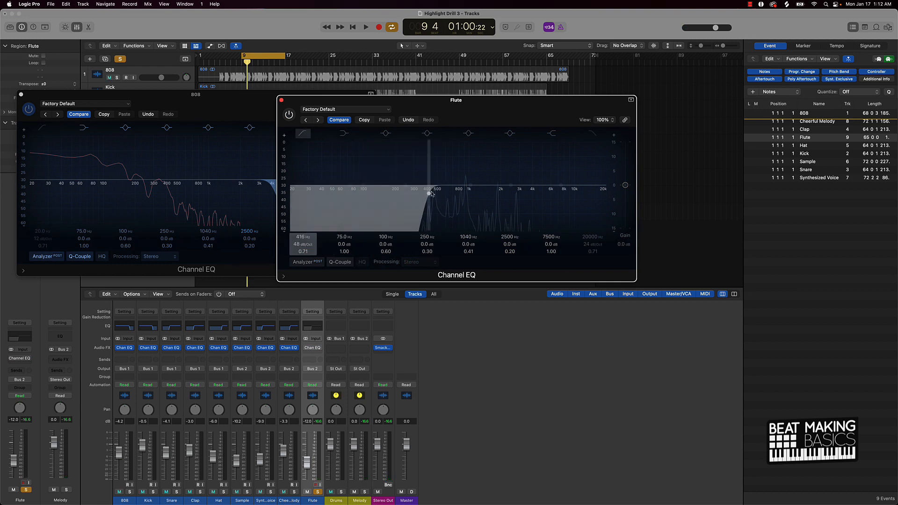
{"action": "key", "text": "space"}
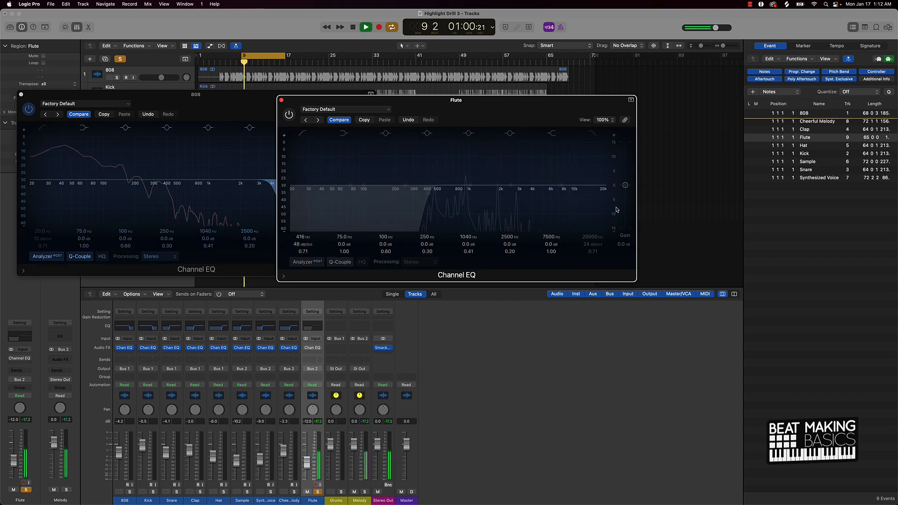
{"action": "key", "text": "space"}
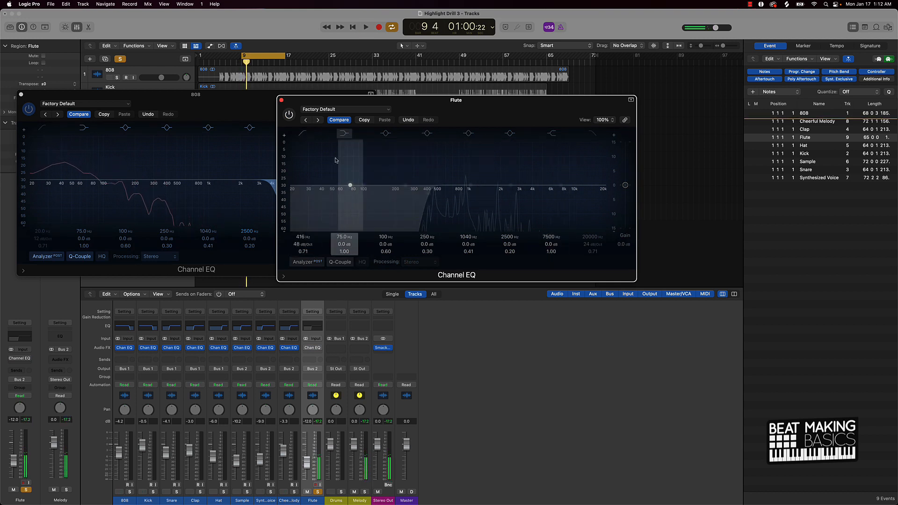
{"action": "left_click", "coordinate": [288, 115]}
{"action": "key", "text": "space"}
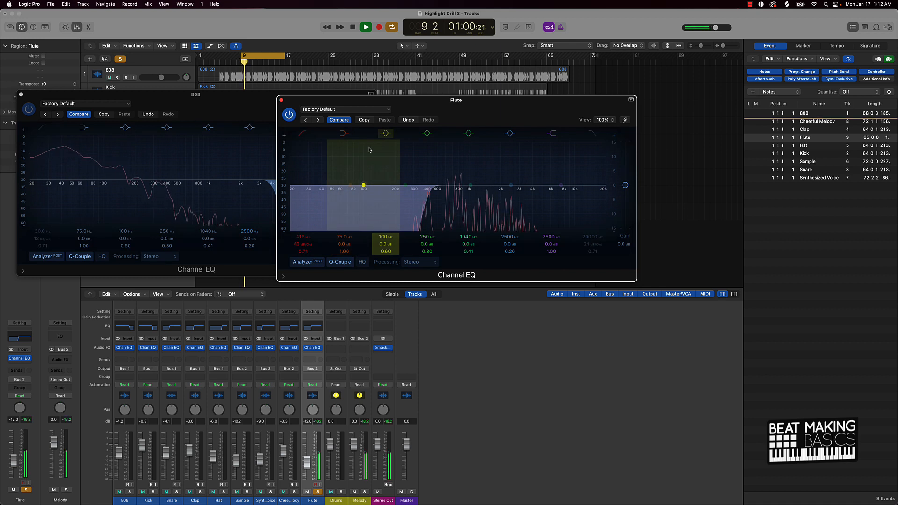
{"action": "key", "text": "space"}
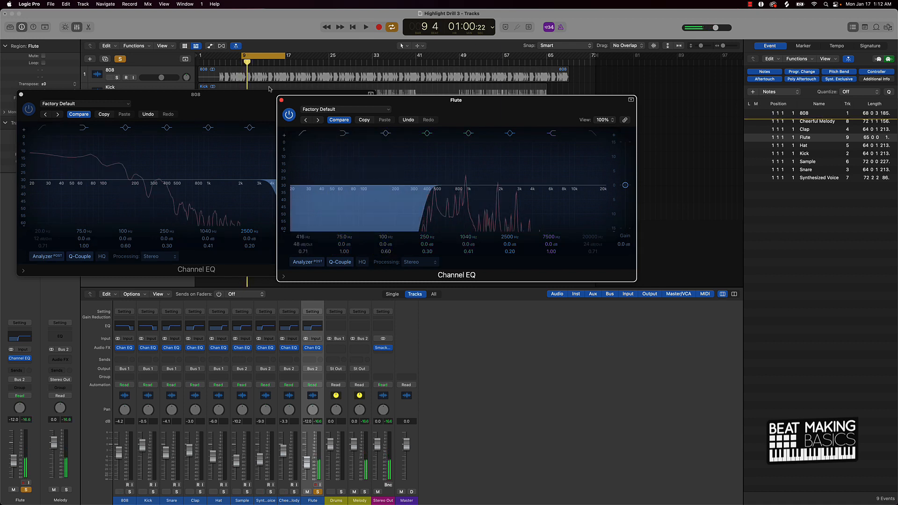
Step: Close the Flute and 808 EQ windows, unsolo the Flute, and play back the full mix
{"action": "left_click", "coordinate": [282, 99]}
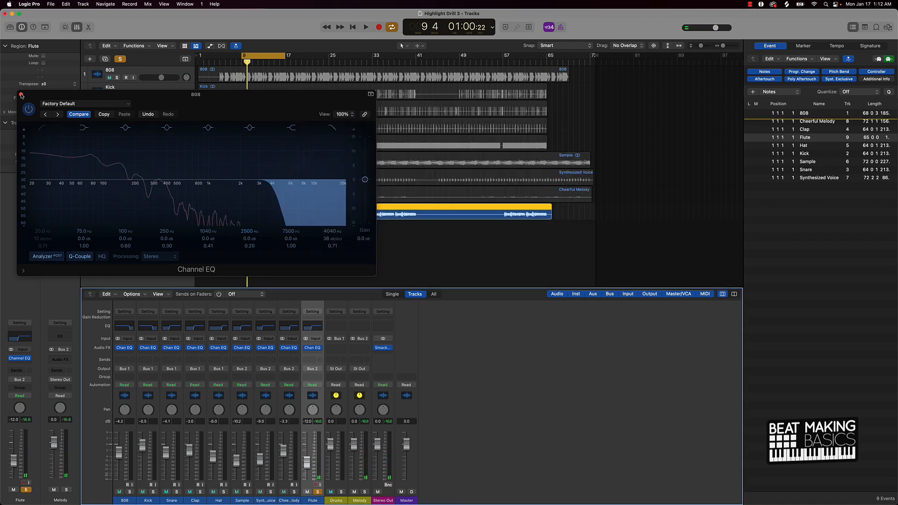
{"action": "left_click", "coordinate": [21, 96]}
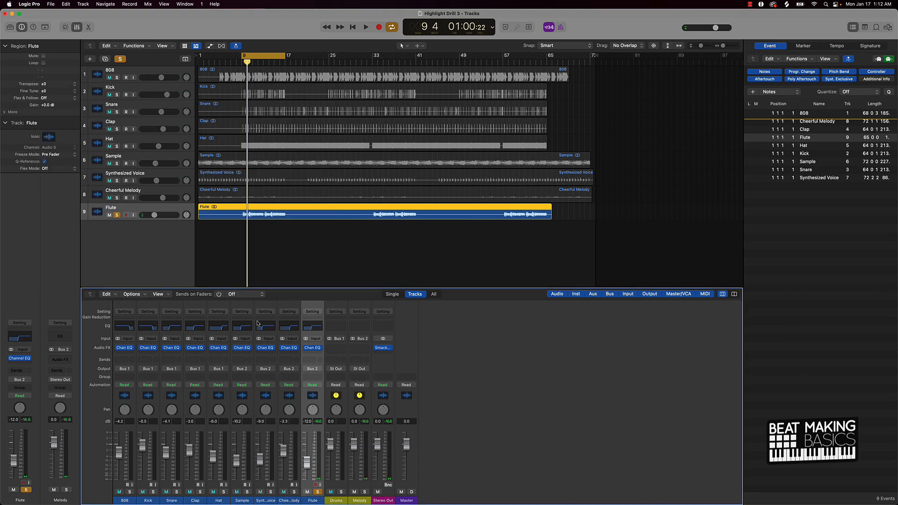
{"action": "left_click", "coordinate": [317, 492]}
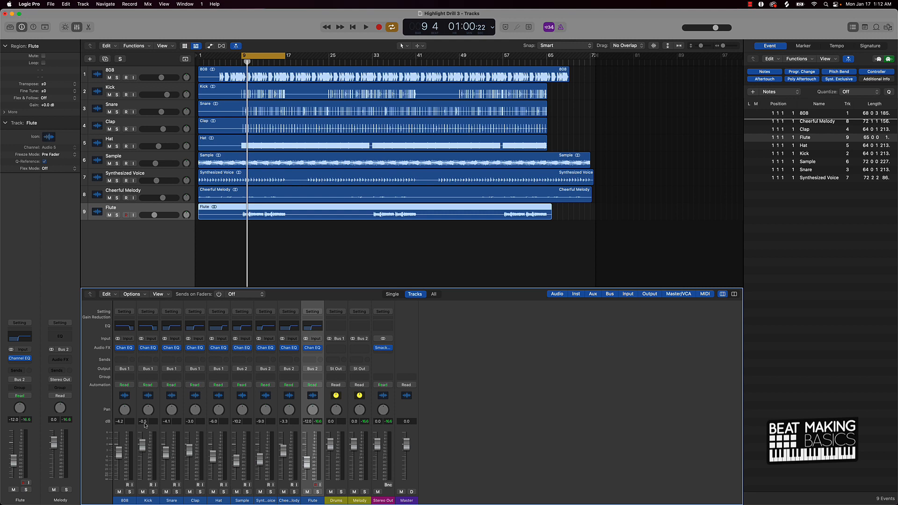
{"action": "key", "text": "space"}
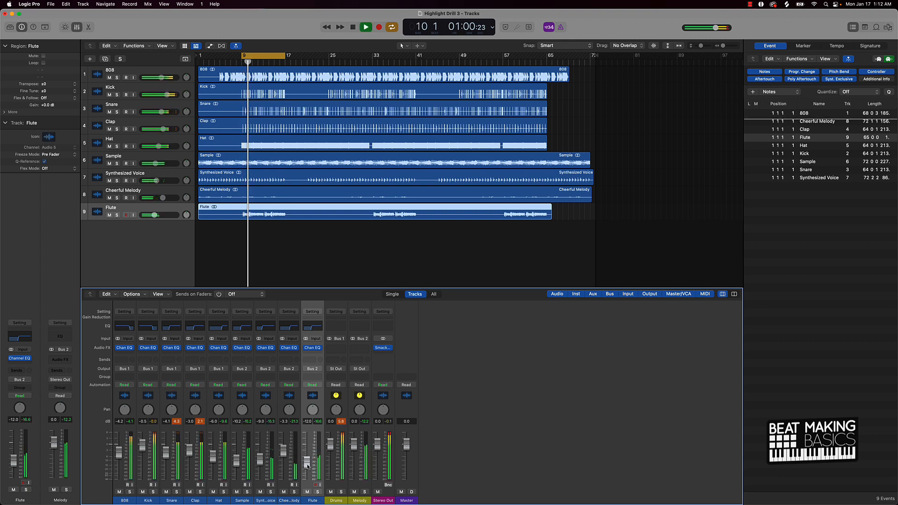
Step: Nudge the Flute fader to about -11.8 dB, audition the mix, and reset the mixer's peak readouts
{"action": "left_click_drag", "start_coordinate": [307, 465], "coordinate": [308, 464]}
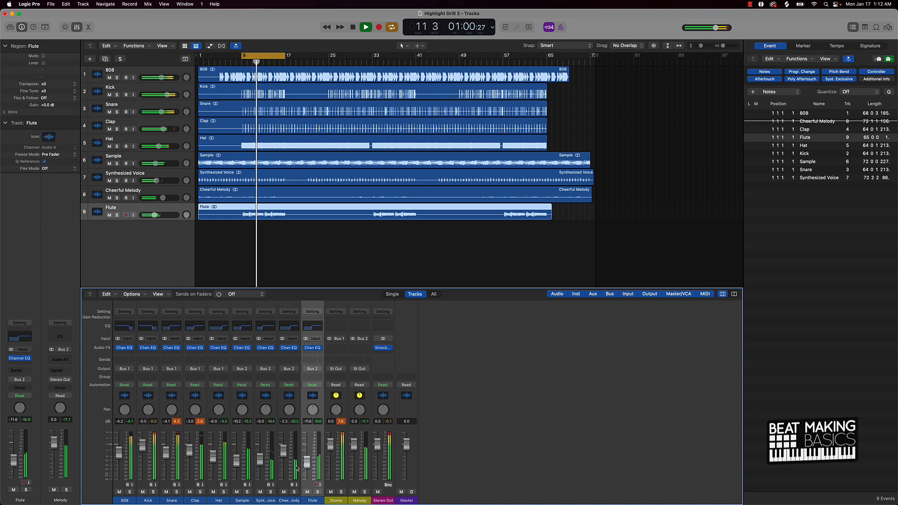
{"action": "key", "text": "space"}
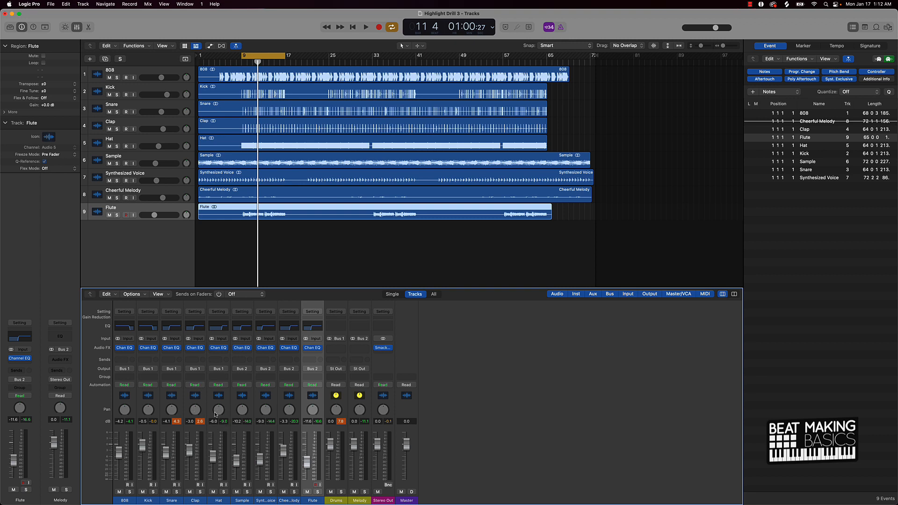
{"action": "key", "text": "space"}
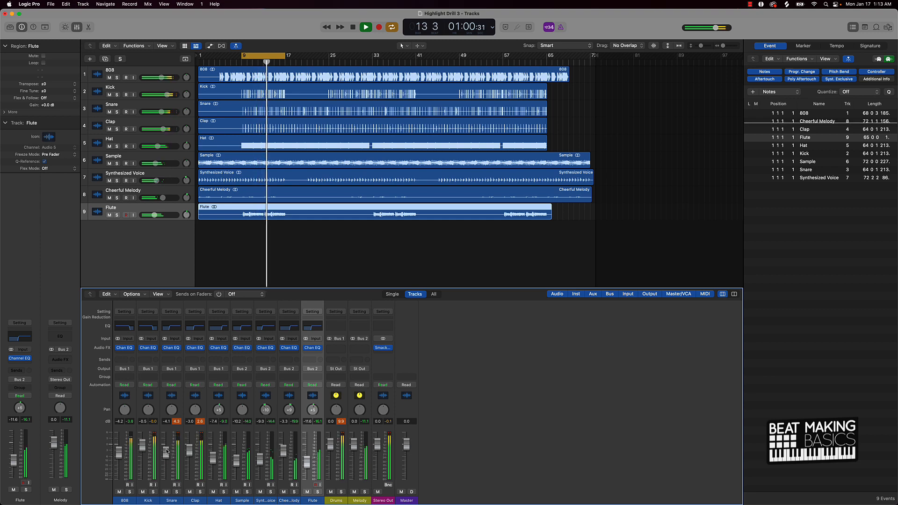
{"action": "key", "text": "space"}
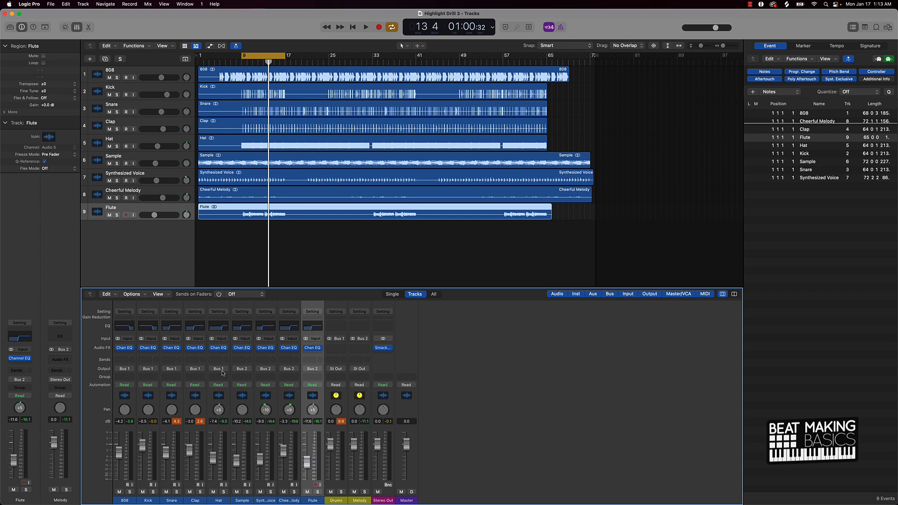
{"action": "left_click", "coordinate": [336, 423]}
Step: Insert ValhallaRoom on the Flute and set Mix to 36.9% and Predelay to 2.9 ms while playing
{"action": "left_click", "coordinate": [312, 356]}
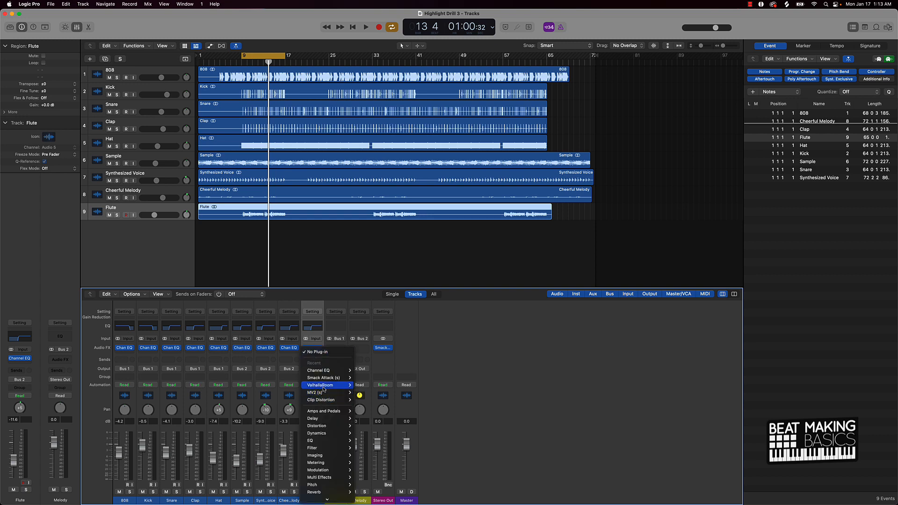
{"action": "left_click", "coordinate": [361, 389]}
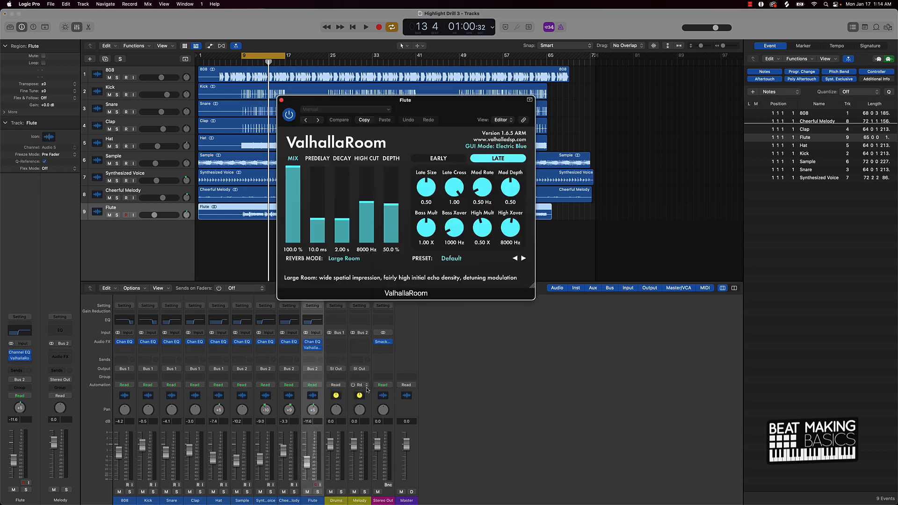
{"action": "left_click_drag", "start_coordinate": [292, 166], "coordinate": [326, 225]}
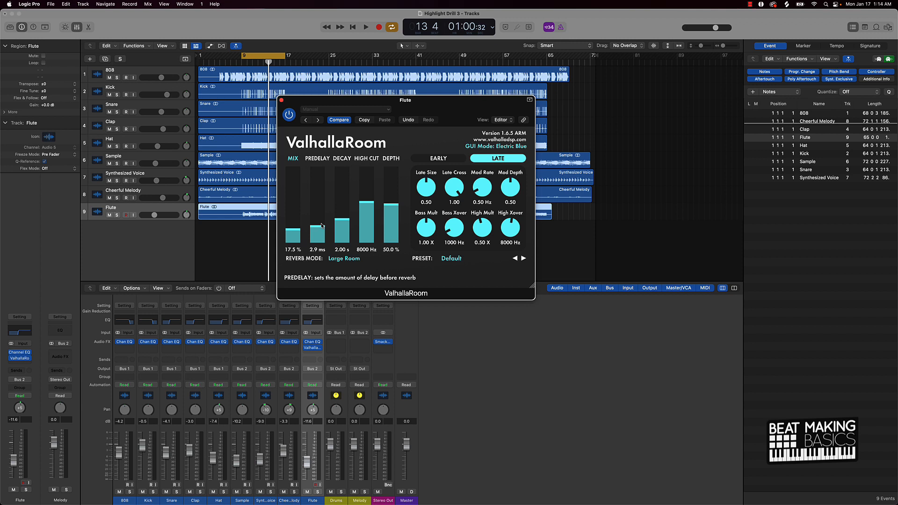
{"action": "key", "text": "space"}
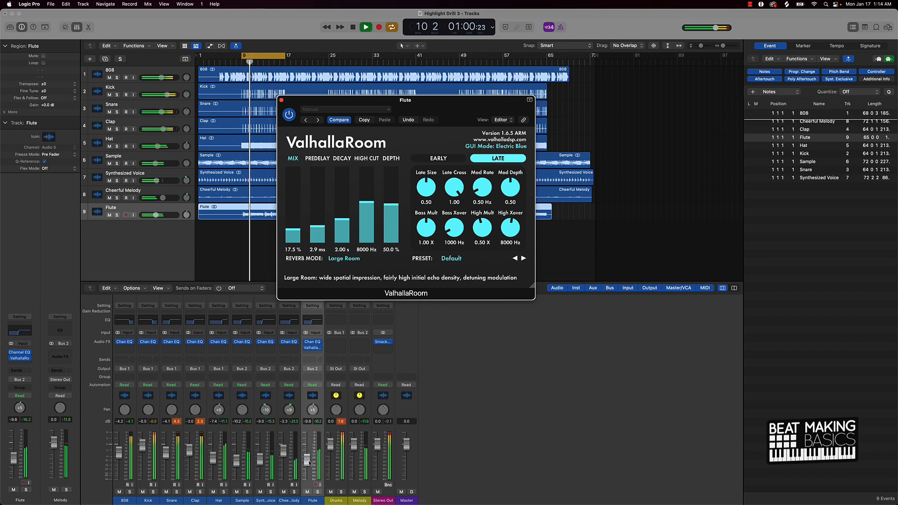
{"action": "left_click_drag", "start_coordinate": [294, 226], "coordinate": [296, 217]}
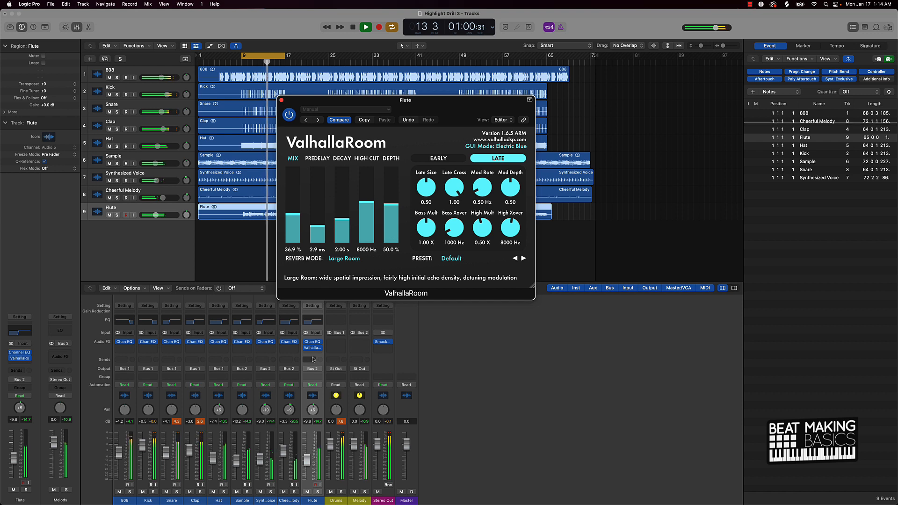
Step: Mute the Cheerful Melody, pan the Flute to +2, and unmute the Cheerful Melody
{"action": "left_click", "coordinate": [283, 491]}
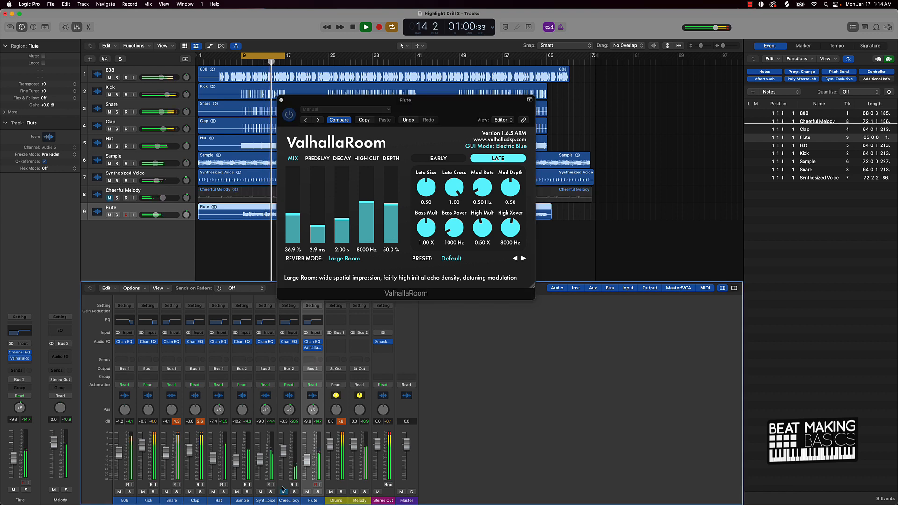
{"action": "mouse_move", "coordinate": [313, 411]}
{"action": "left_mouse_down"}
{"action": "mouse_move", "coordinate": [312, 424]}
{"action": "mouse_move", "coordinate": [312, 414]}
{"action": "left_mouse_up"}
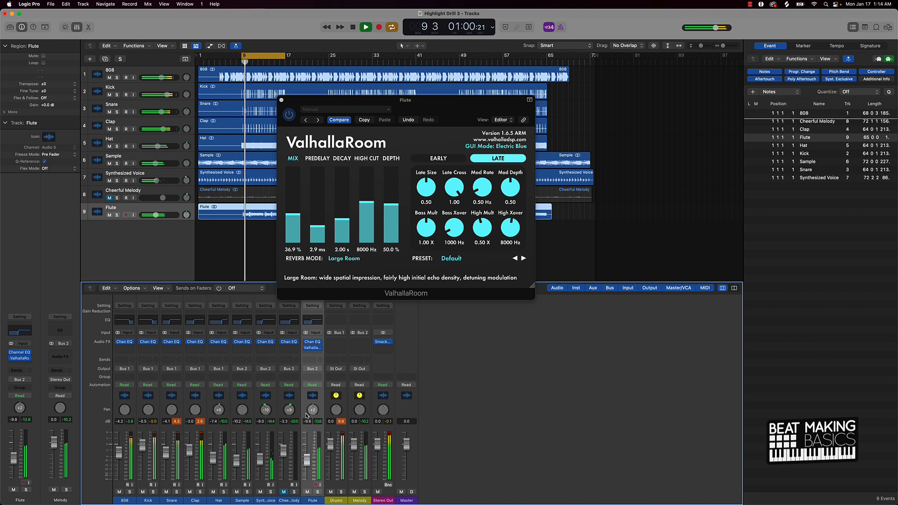
{"action": "left_click", "coordinate": [284, 492]}
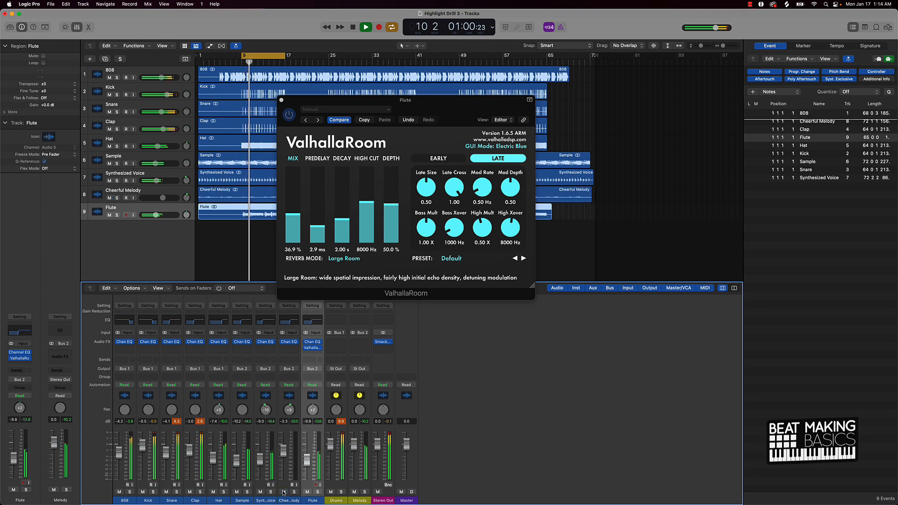
Step: Raise the Cheerful Melody fader to about -1.9 dB and pan the Sample to -1, then close the ValhallaRoom window
{"action": "left_click_drag", "start_coordinate": [283, 449], "coordinate": [259, 461]}
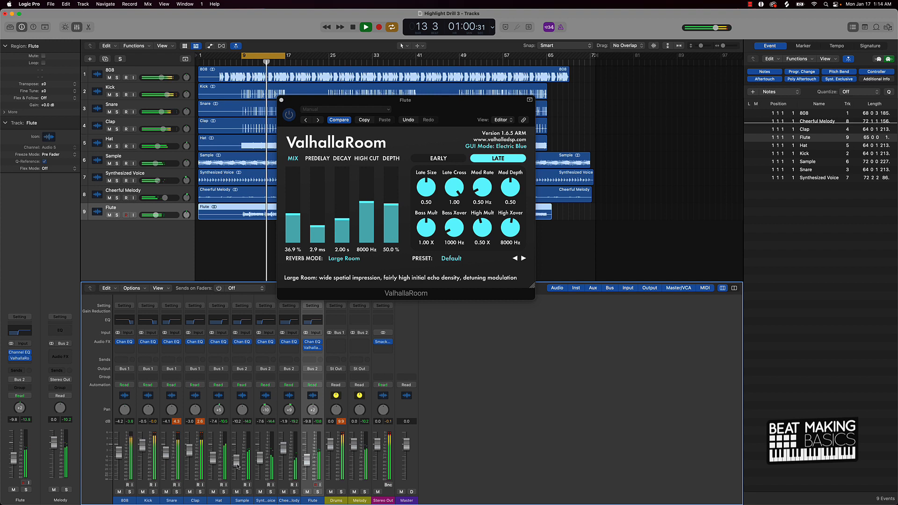
{"action": "left_click_drag", "start_coordinate": [242, 410], "coordinate": [238, 411]}
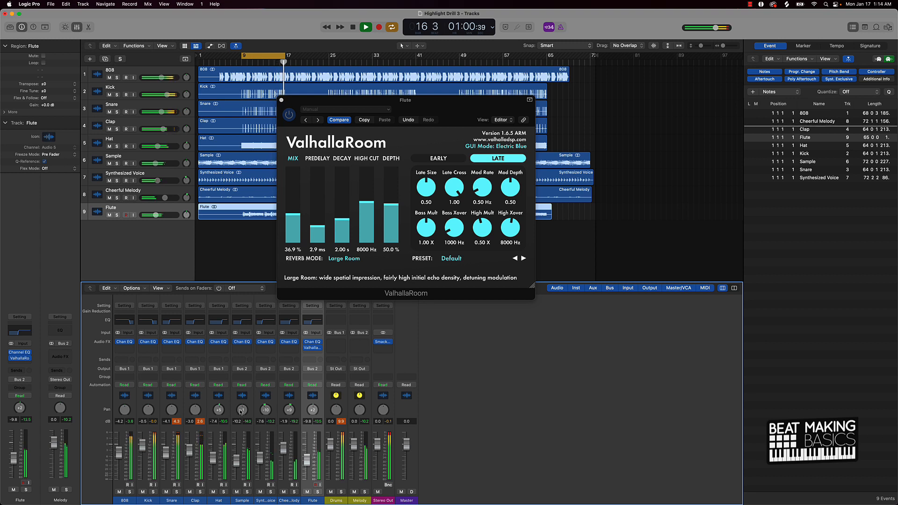
{"action": "key", "text": "space"}
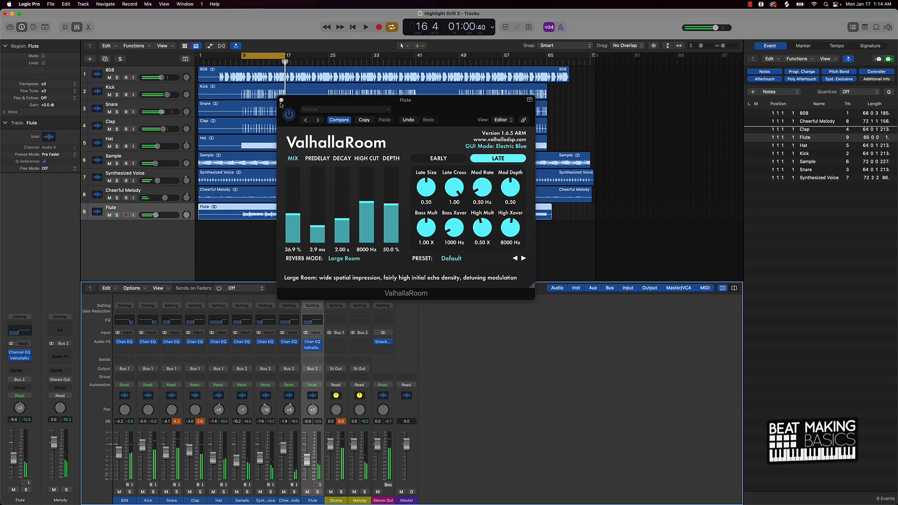
{"action": "left_click", "coordinate": [281, 100]}
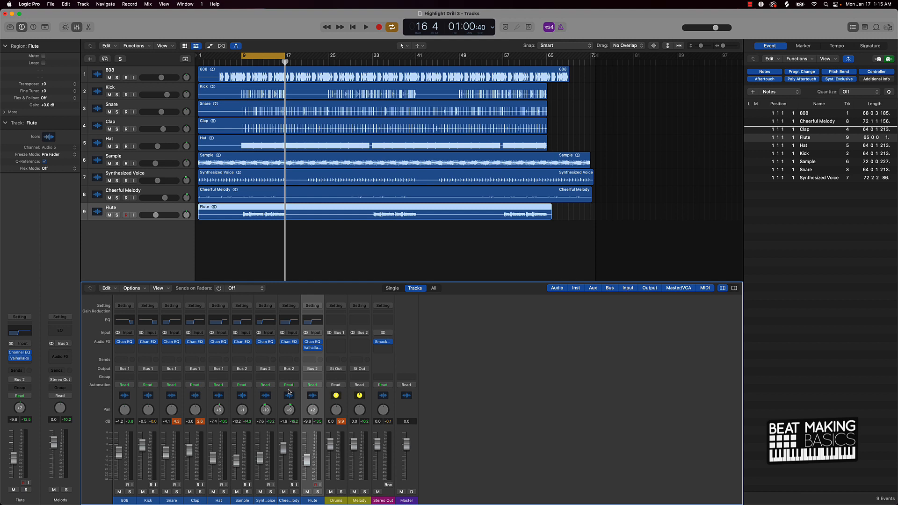
Step: Insert the MV2 stereo plug-in on the Cheerful Melody and adjust its low and output levels during playback
{"action": "key", "text": "space"}
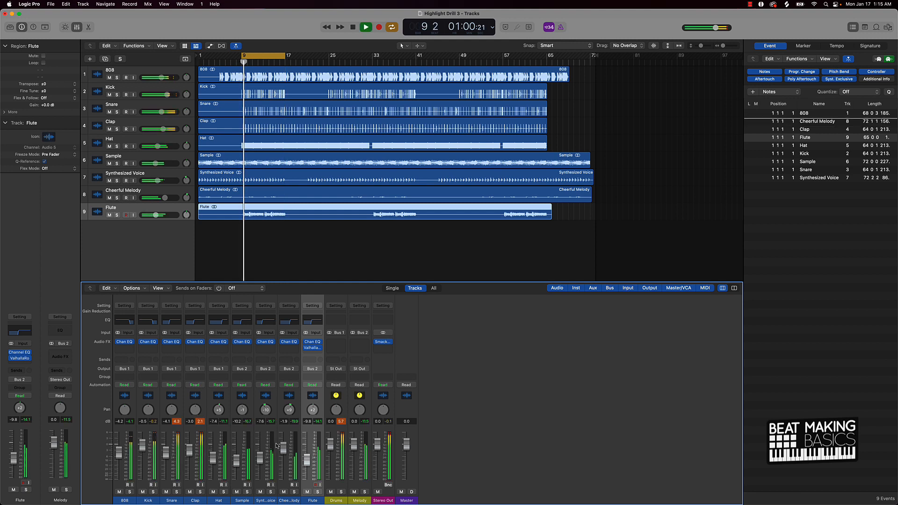
{"action": "key", "text": "space"}
{"action": "left_click", "coordinate": [293, 349]}
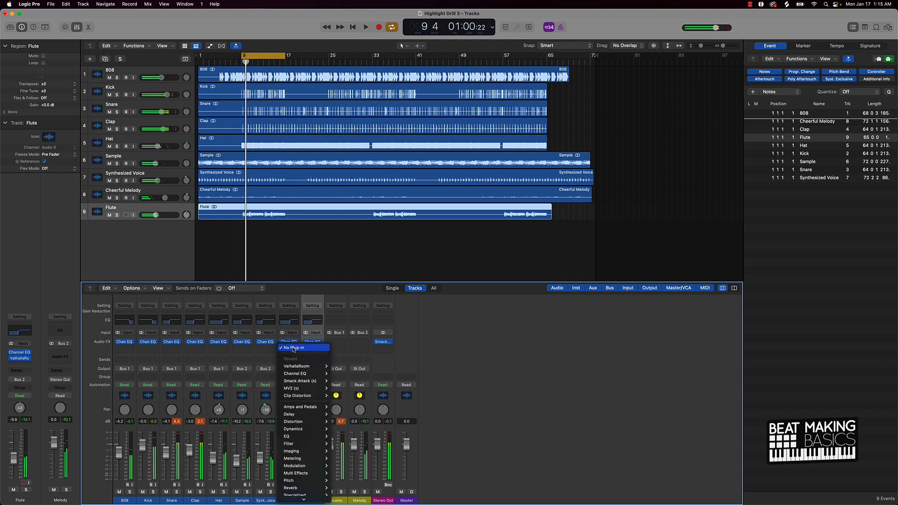
{"action": "mouse_move", "coordinate": [294, 388]}
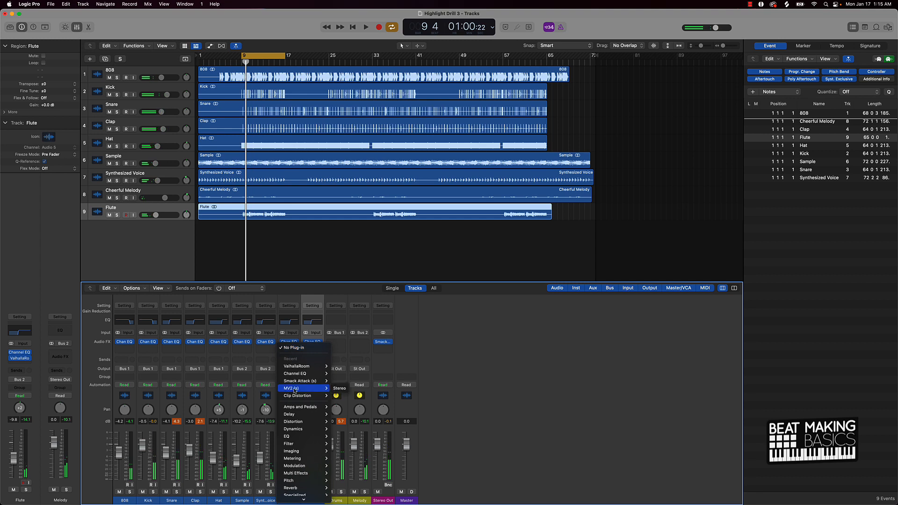
{"action": "left_click", "coordinate": [339, 389]}
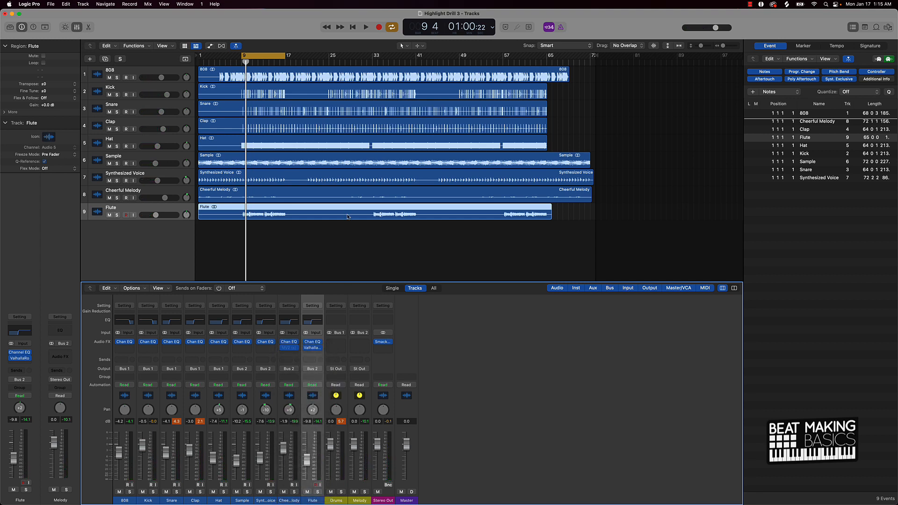
{"action": "left_click_drag", "start_coordinate": [346, 157], "coordinate": [346, 172]}
{"action": "key", "text": "space"}
{"action": "left_click_drag", "start_coordinate": [288, 214], "coordinate": [288, 203]}
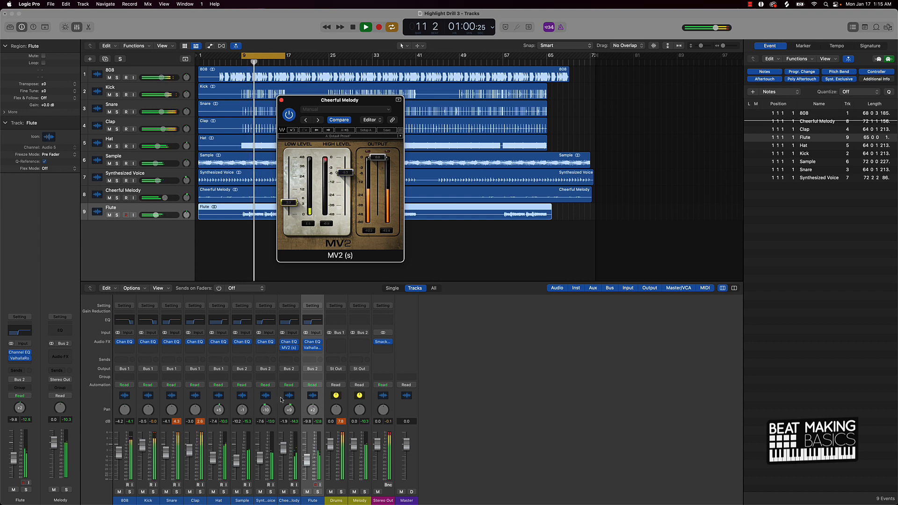
Step: Mute the Flute channel, stop playback, and close the MV2 window
{"action": "left_click", "coordinate": [307, 492]}
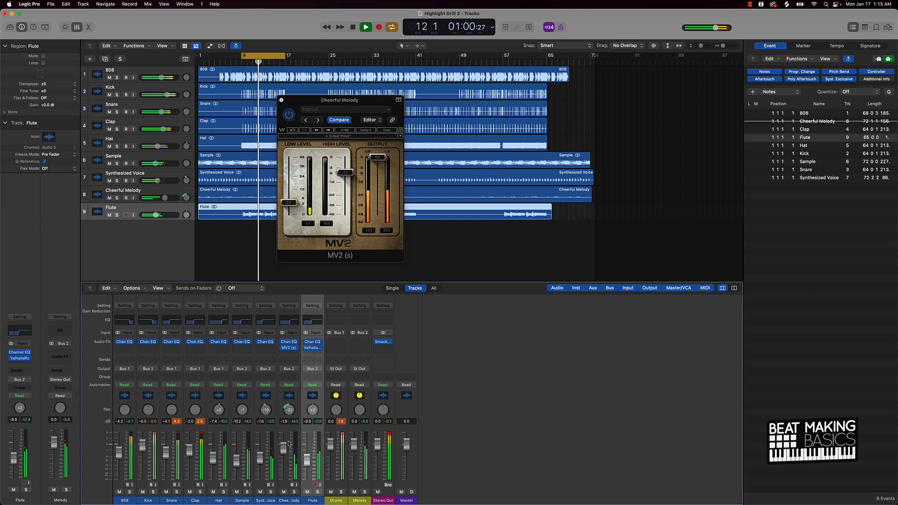
{"action": "left_click", "coordinate": [307, 492]}
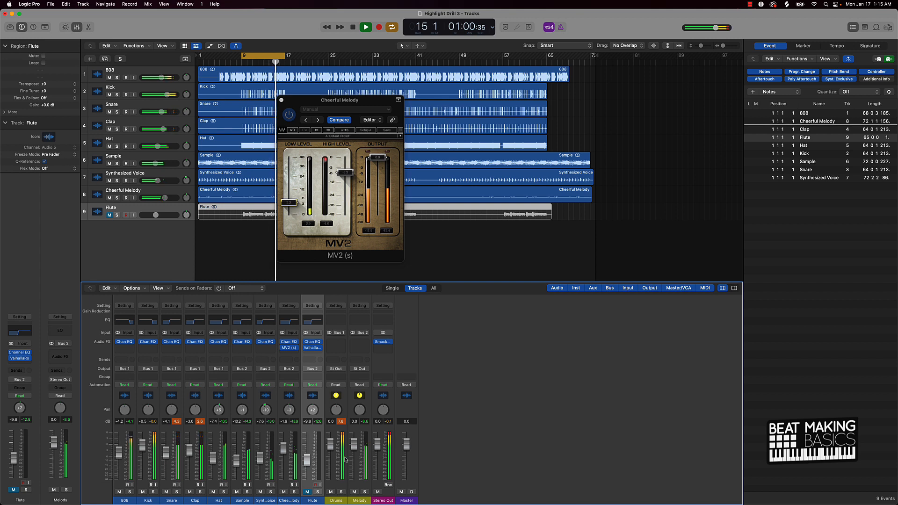
{"action": "key", "text": "space"}
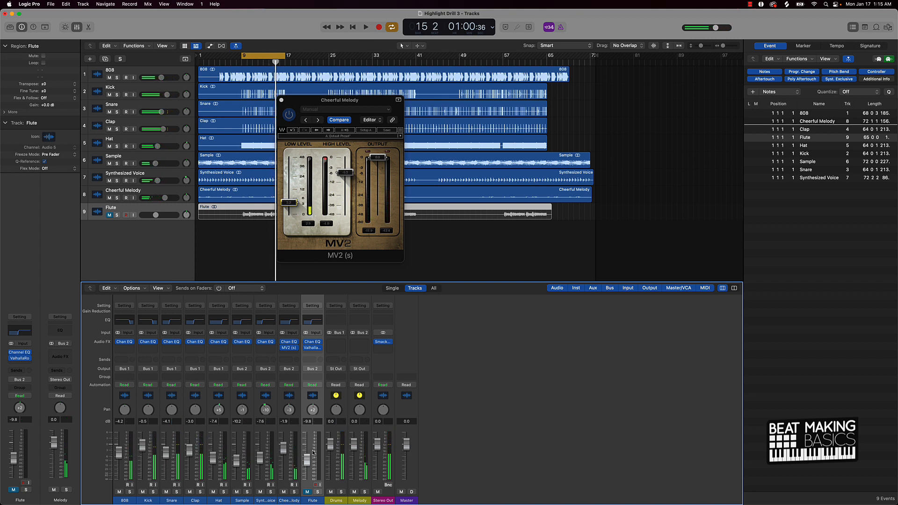
{"action": "left_click", "coordinate": [282, 100]}
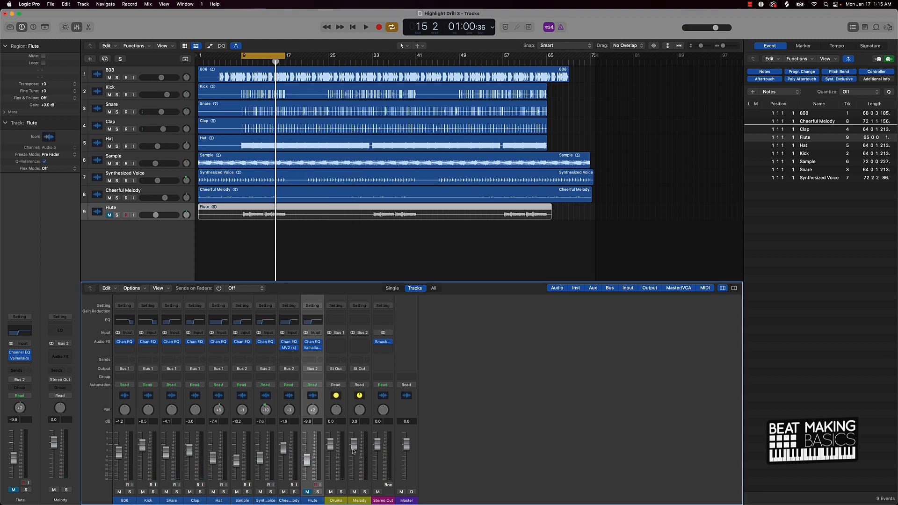
Step: Lower the Drums bus fader to about -2 dB and play back the mix
{"action": "left_click", "coordinate": [337, 485]}
{"action": "left_click_drag", "start_coordinate": [345, 484], "coordinate": [333, 459]}
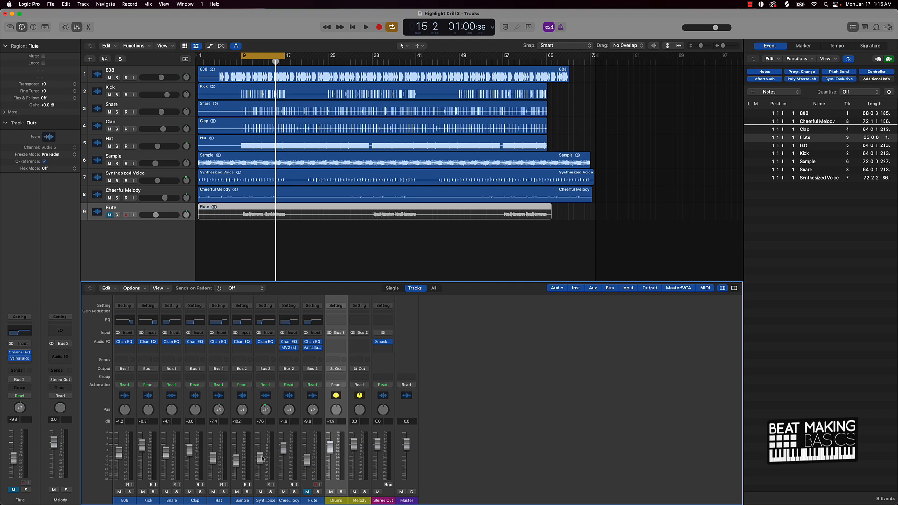
{"action": "key", "text": "space"}
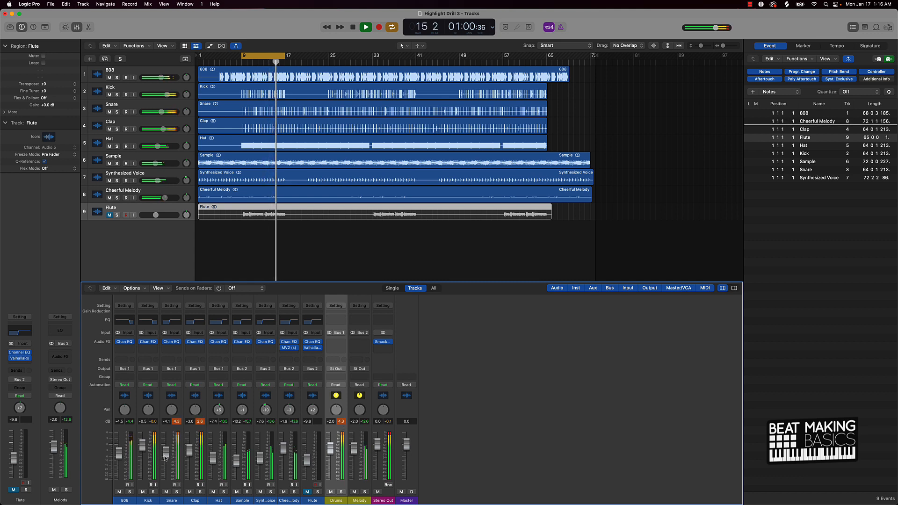
{"action": "key", "text": "space"}
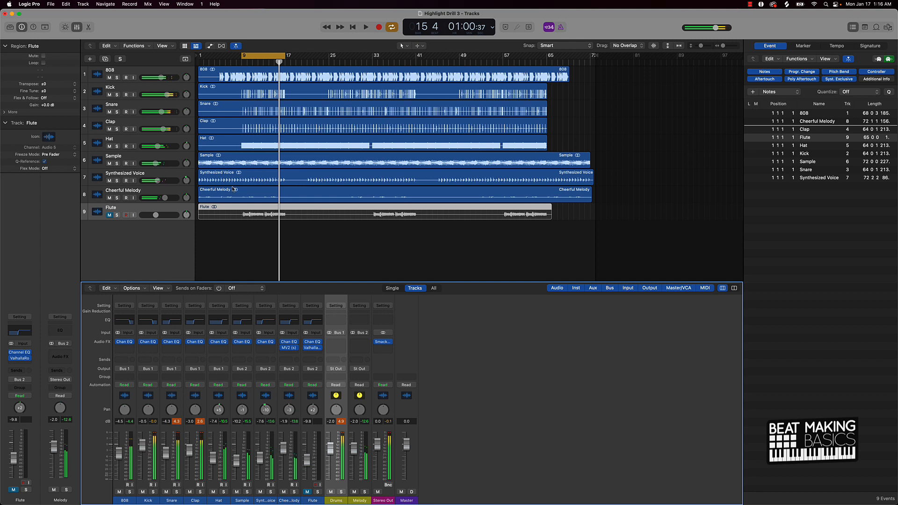
Step: Return to the song start, unmute the Flute, reset the peak readouts, and play the mix from the beginning
{"action": "left_click", "coordinate": [274, 57]}
{"action": "key", "text": "Return"}
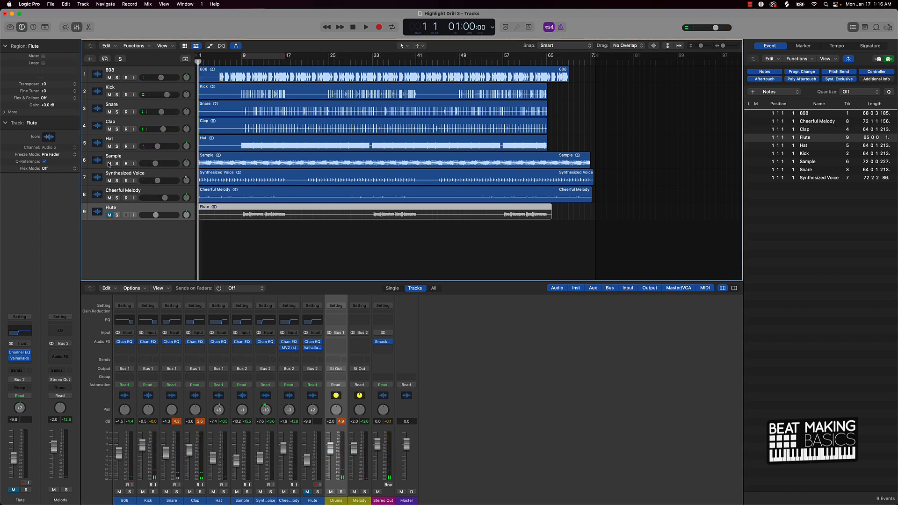
{"action": "left_click", "coordinate": [109, 215]}
{"action": "left_click", "coordinate": [320, 261]}
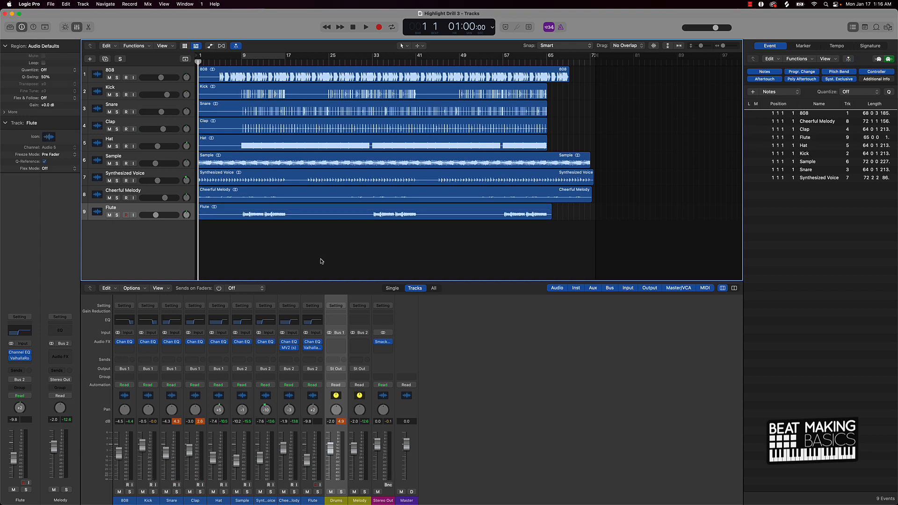
{"action": "left_click", "coordinate": [198, 422]}
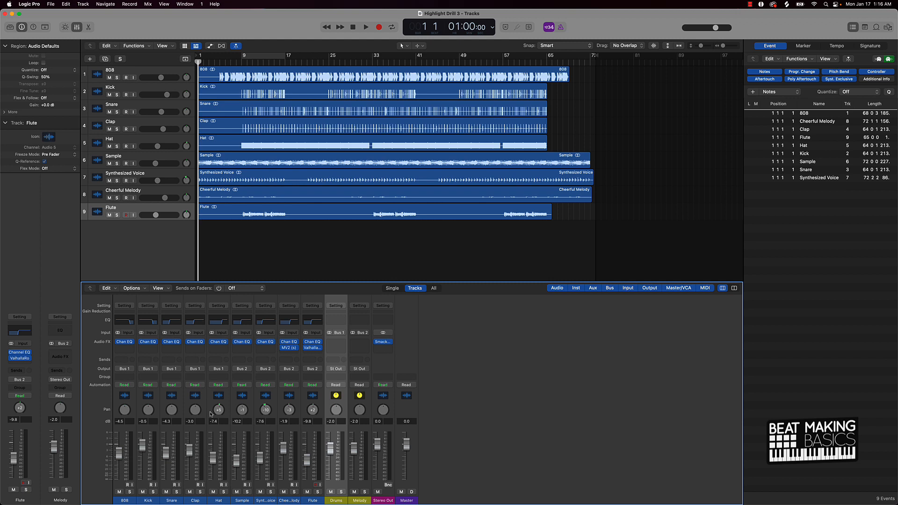
{"action": "key", "text": "space"}
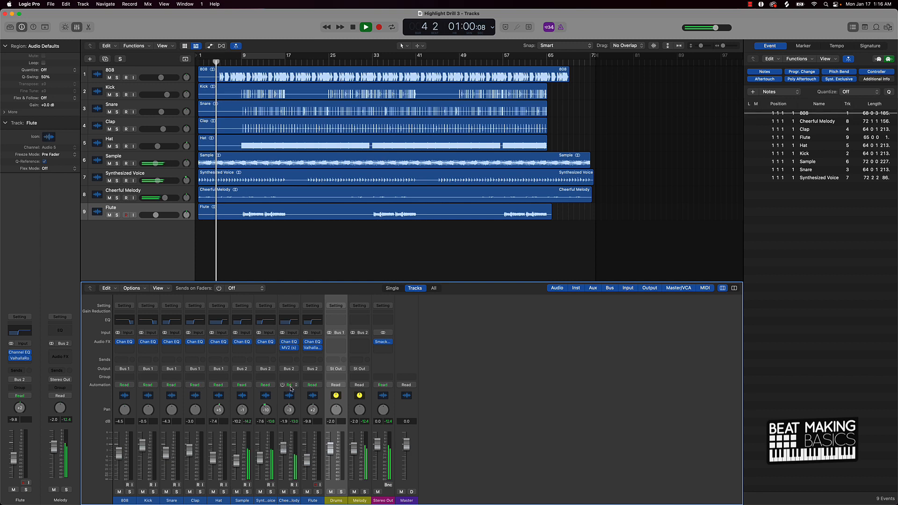
Step: Lower the Cheerful Melody fader slightly and copy the Flute's ValhallaRoom onto the Cheerful Melody channel
{"action": "left_click_drag", "start_coordinate": [284, 447], "coordinate": [284, 450]}
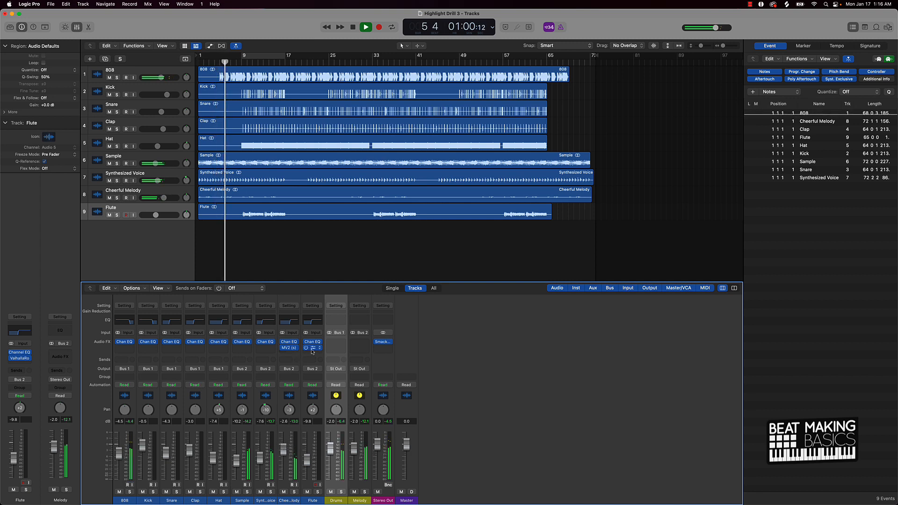
{"action": "left_click_drag", "start_coordinate": [311, 348], "coordinate": [291, 355]}
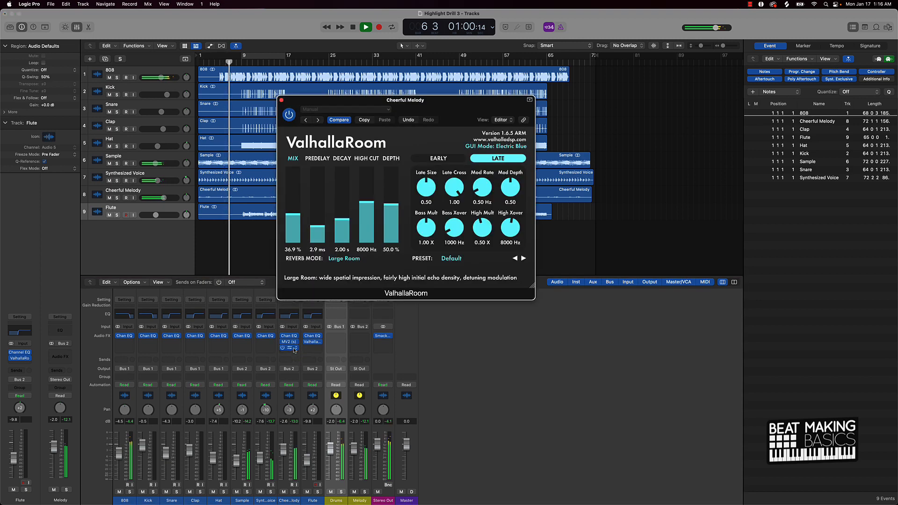
Step: Lower the Cheerful Melody ValhallaRoom mix to about 31.6% and close the plugin window
{"action": "left_click_drag", "start_coordinate": [292, 219], "coordinate": [317, 230]}
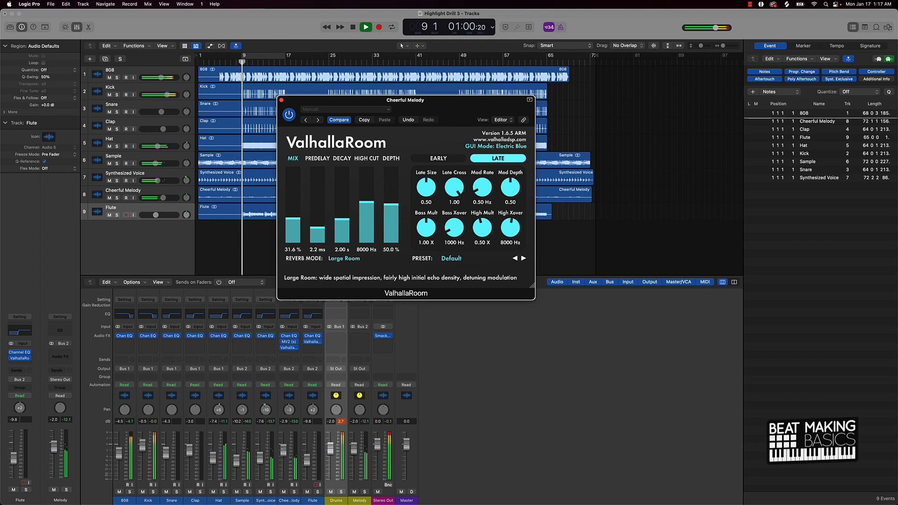
{"action": "left_click", "coordinate": [288, 455]}
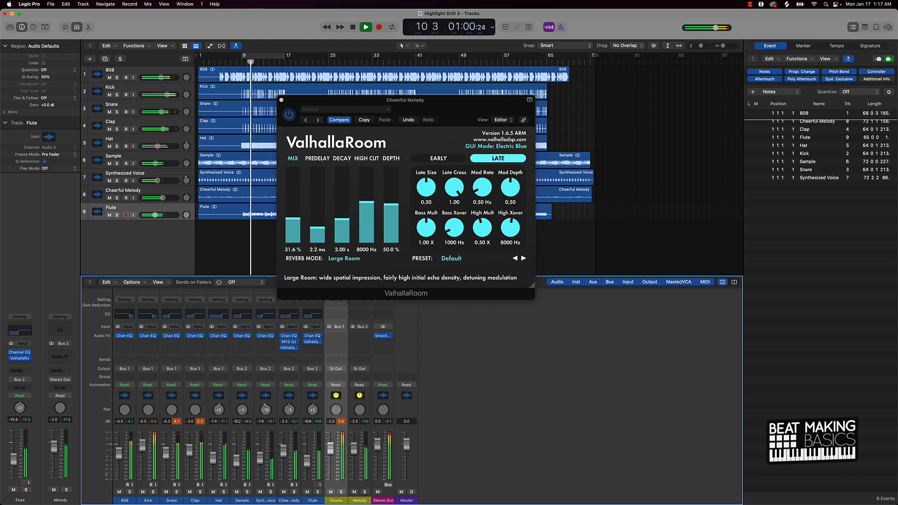
{"action": "left_click", "coordinate": [281, 101]}
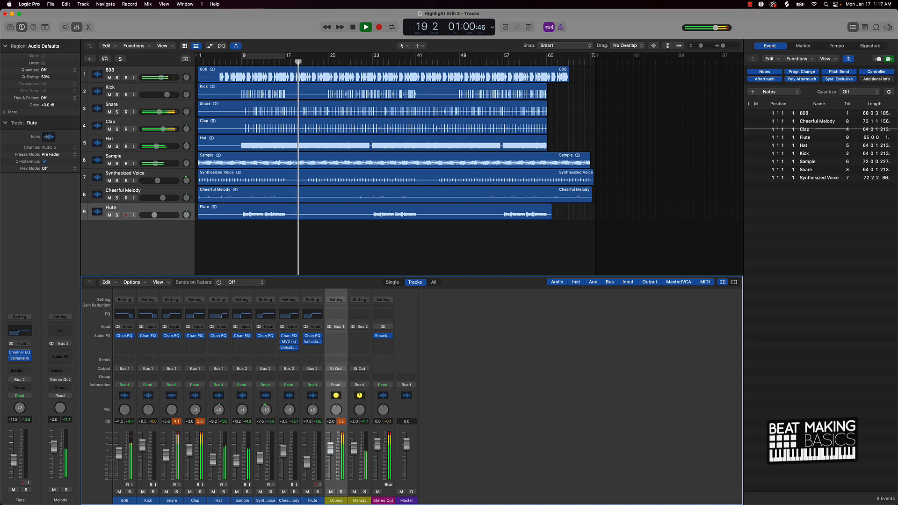
Step: Stop playback and insert the Waves RBass (s) plugin on the 808 channel below its Channel EQ
{"action": "key", "text": "space"}
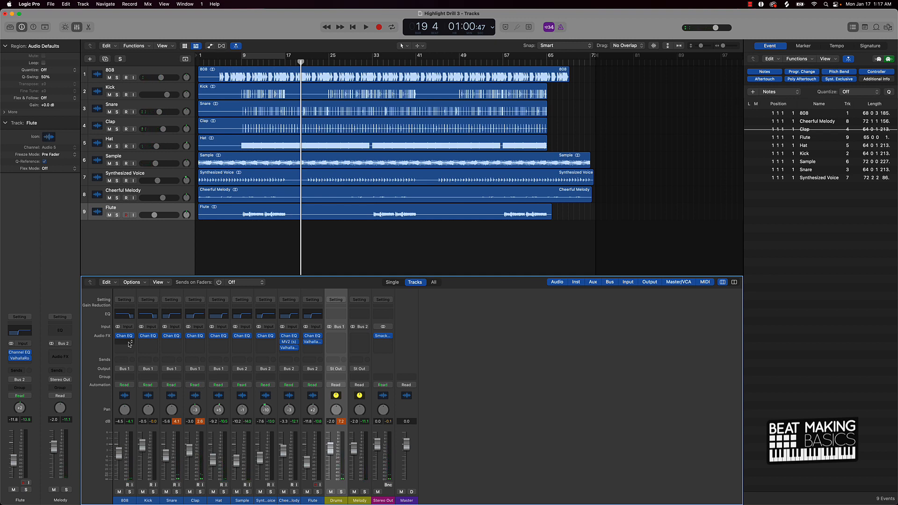
{"action": "left_click", "coordinate": [129, 344]}
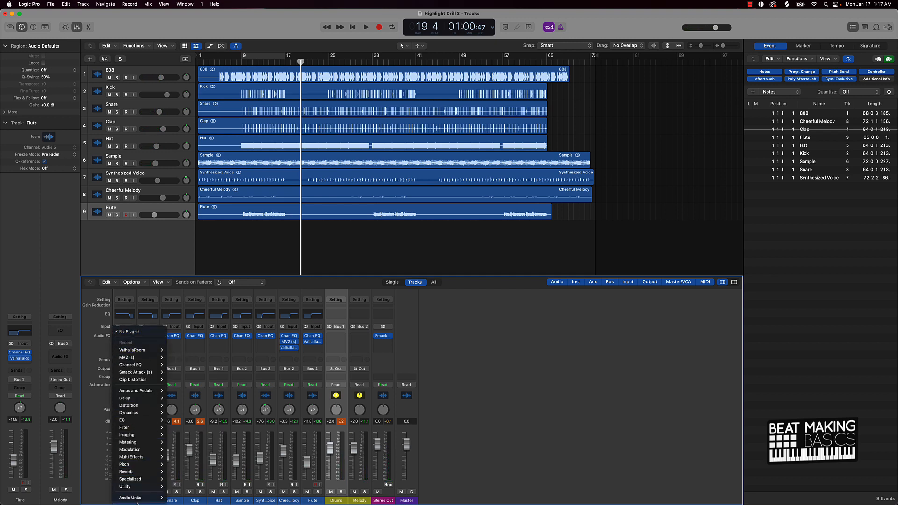
{"action": "mouse_move", "coordinate": [136, 497]}
{"action": "mouse_move", "coordinate": [187, 490]}
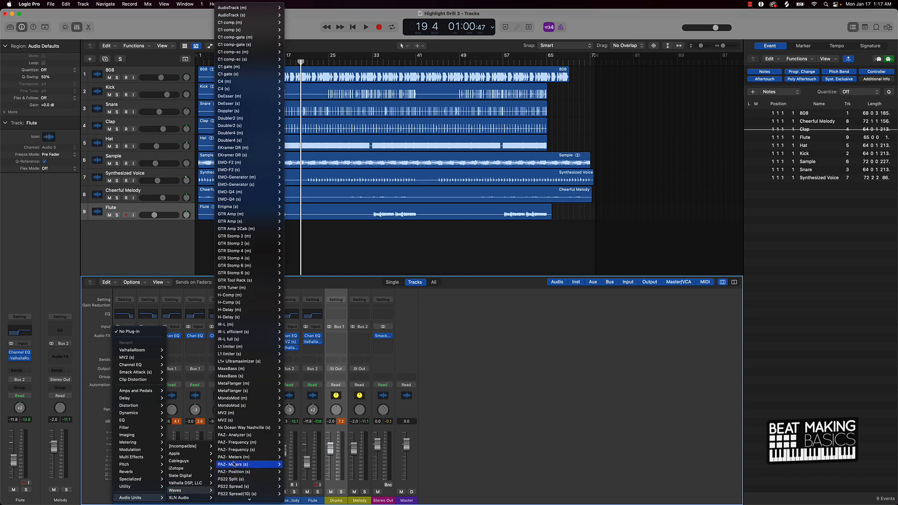
{"action": "scroll", "coordinate": [232, 463], "scroll_direction": "down", "scroll_amount": 5}
{"action": "scroll", "coordinate": [243, 460], "scroll_direction": "down", "scroll_amount": 8}
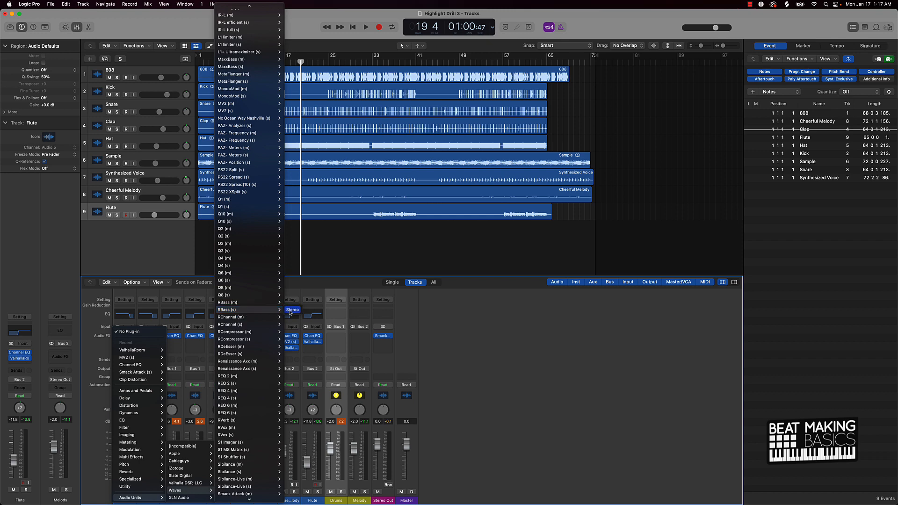
{"action": "left_click", "coordinate": [291, 310]}
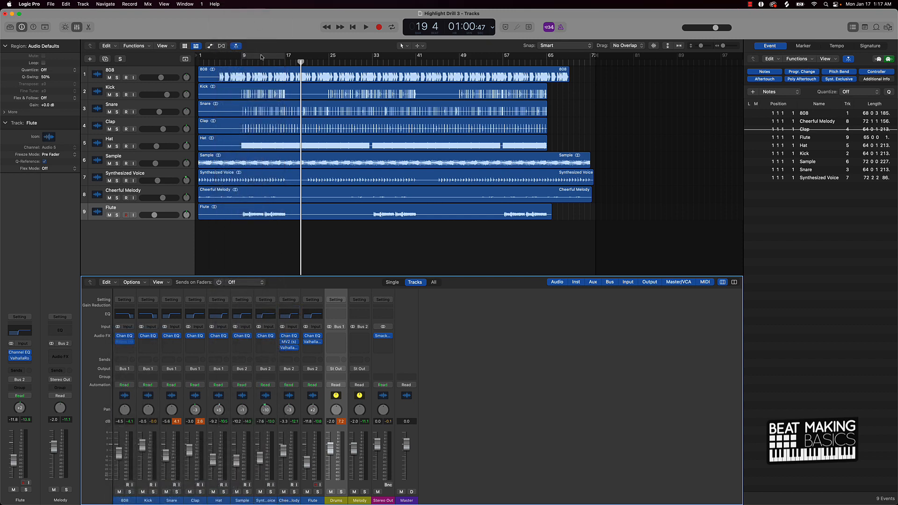
Step: Set a cycle loop over bars 9 to 17, solo the 808 track, and play it back
{"action": "left_click", "coordinate": [261, 57]}
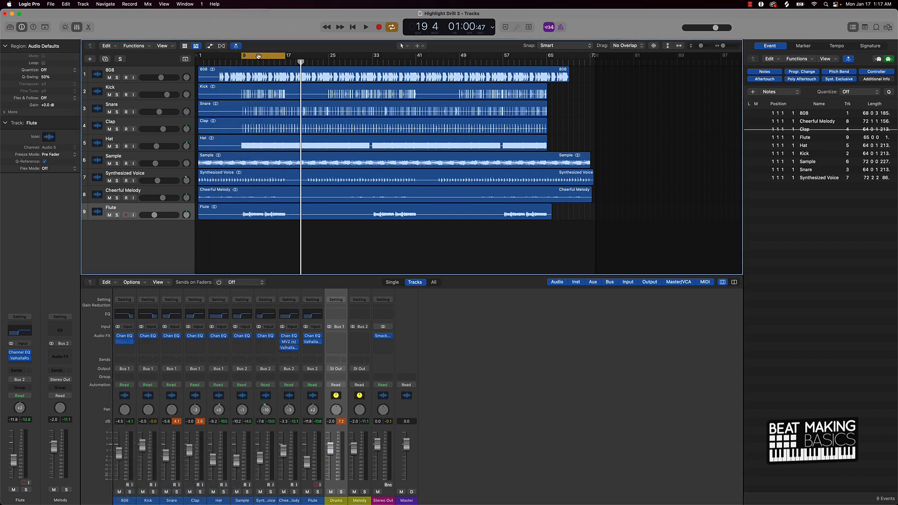
{"action": "left_click", "coordinate": [116, 78]}
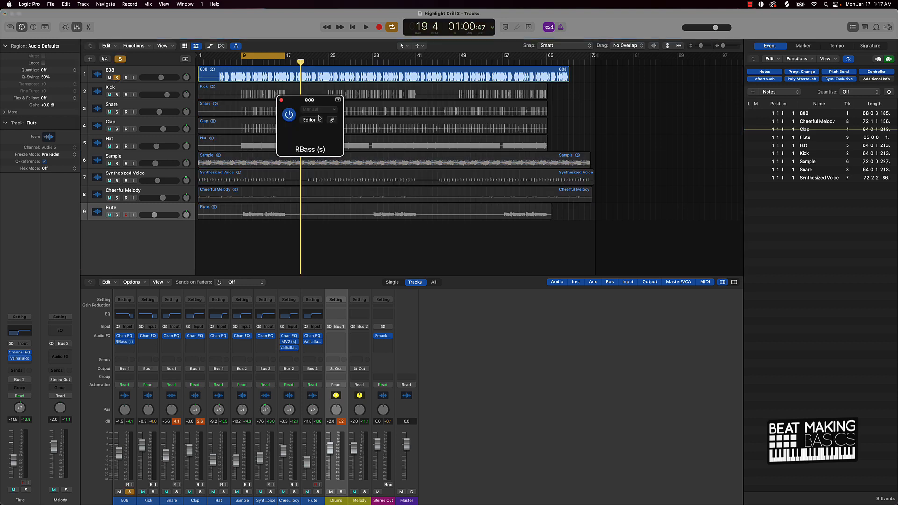
{"action": "key", "text": "space"}
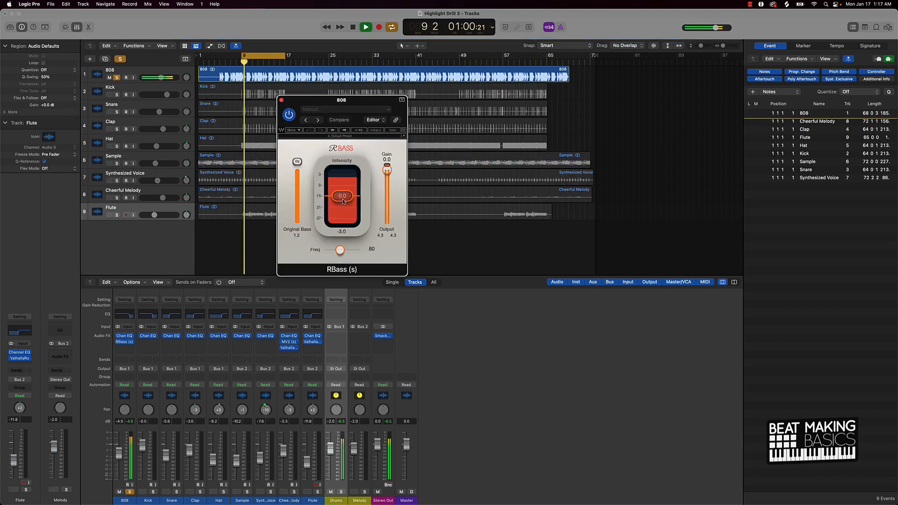
Step: Set RBass intensity to about -5.0 and gain to -1.9, then stop playback and close the plugin
{"action": "left_click_drag", "start_coordinate": [336, 226], "coordinate": [344, 207]}
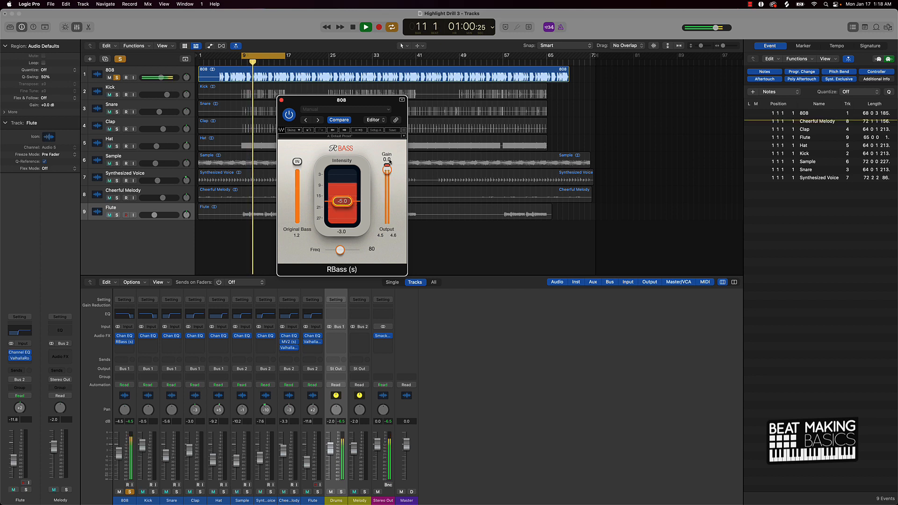
{"action": "left_click_drag", "start_coordinate": [386, 171], "coordinate": [387, 171]}
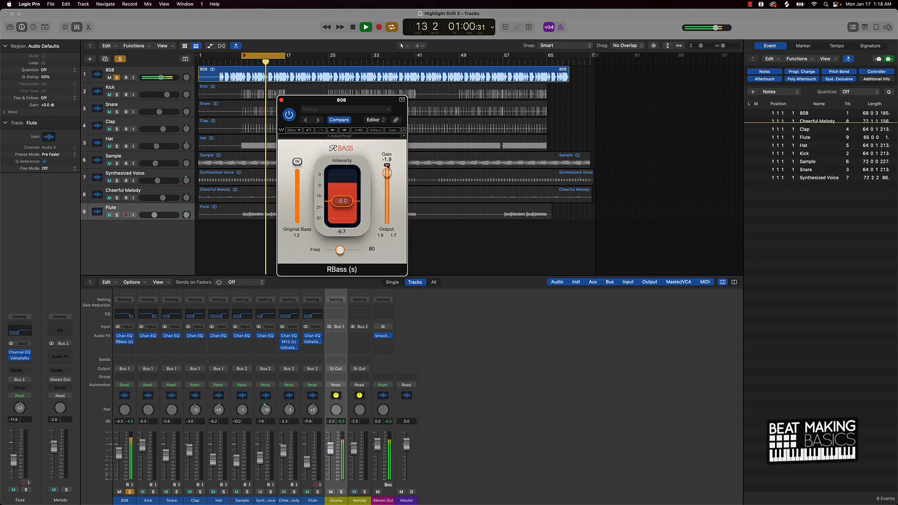
{"action": "key", "text": "space"}
{"action": "left_click", "coordinate": [281, 99]}
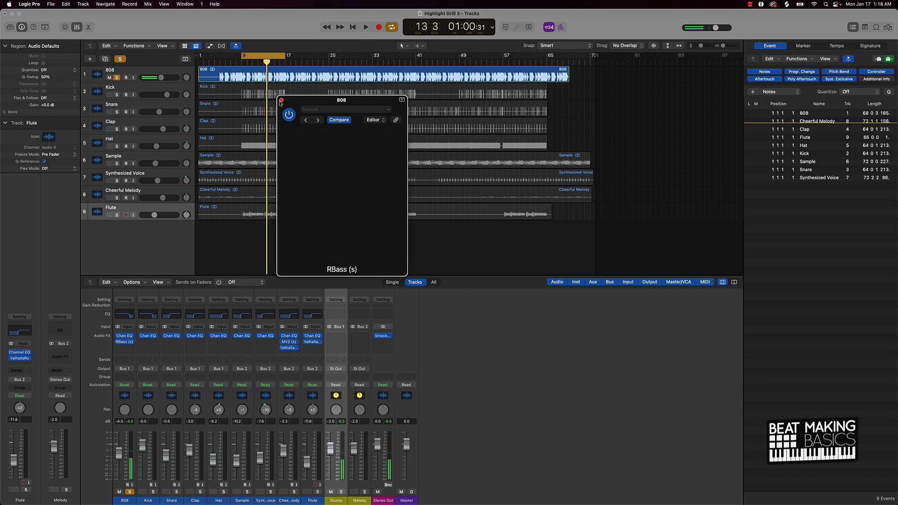
Step: Unsolo the 808, play the full mix, and reset the peak level readouts
{"action": "left_click", "coordinate": [121, 60]}
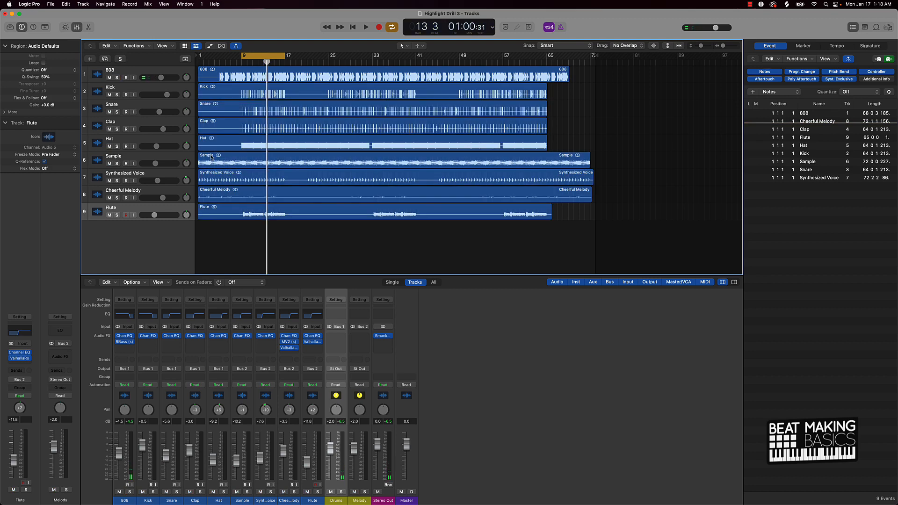
{"action": "key", "text": "space"}
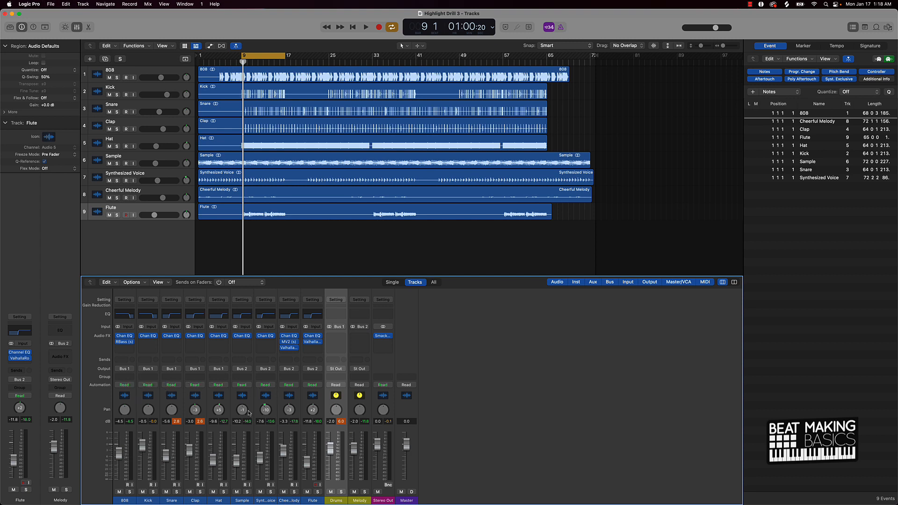
{"action": "left_click", "coordinate": [197, 422]}
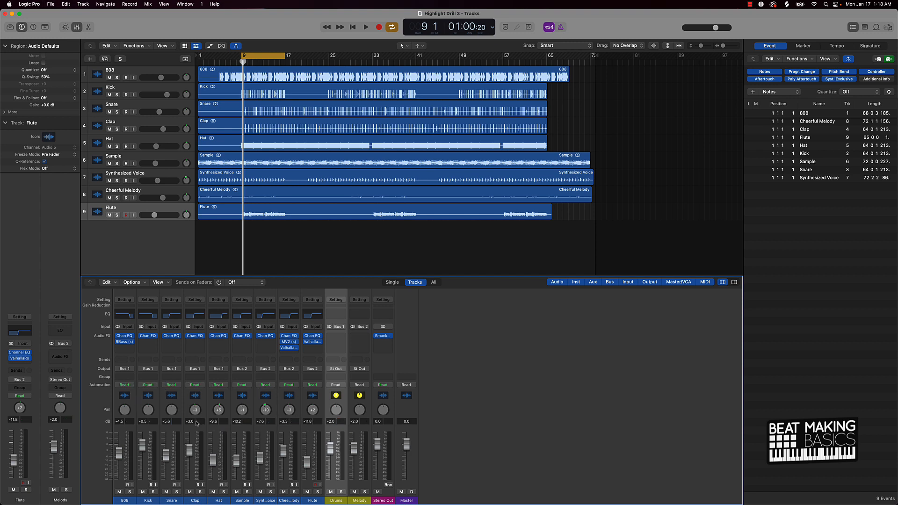